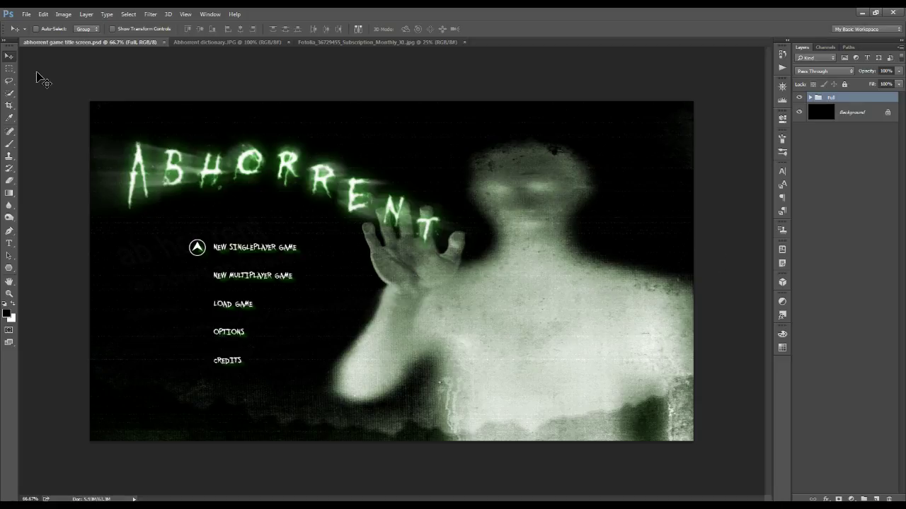
- Create a new 1920 × 1080 pixel document at 150 pixels/inch in 8-bit RGB with a white background
{"action": "left_click", "coordinate": [25, 14]}
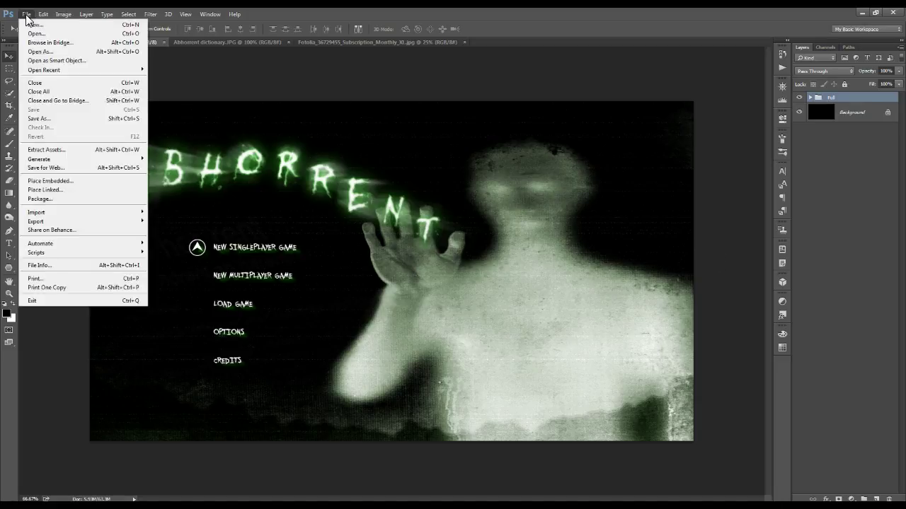
{"action": "left_click", "coordinate": [28, 25]}
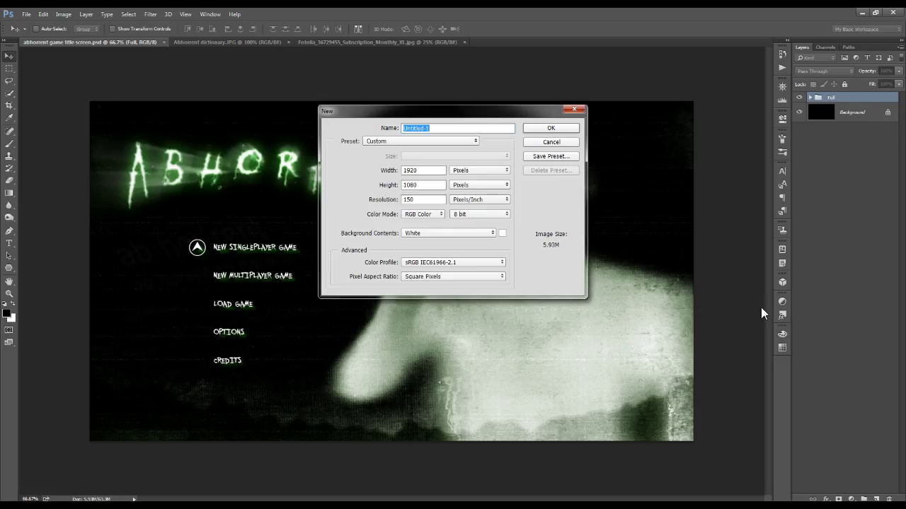
{"action": "left_click", "coordinate": [553, 127]}
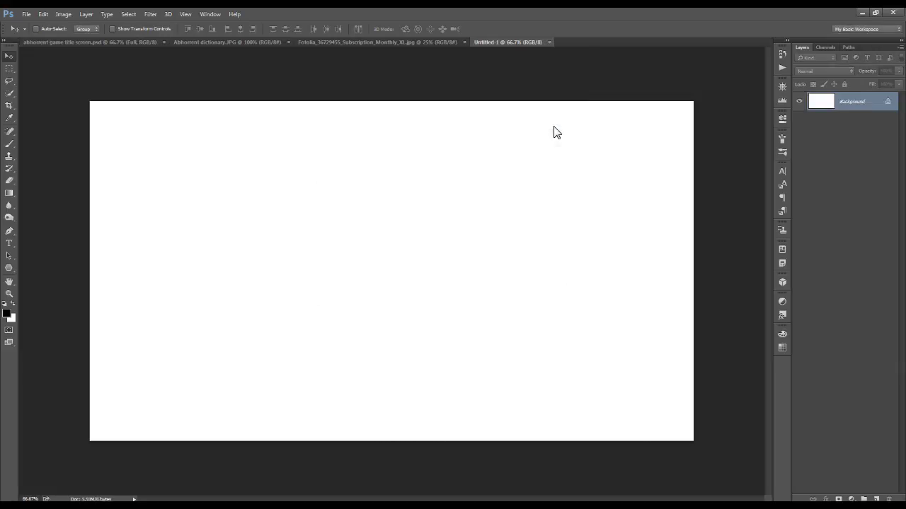
- Copy the Fotolia silhouette photo into the new document and scale it to 54.79% width and 30.82% height to fill the canvas
{"action": "left_click", "coordinate": [368, 42]}
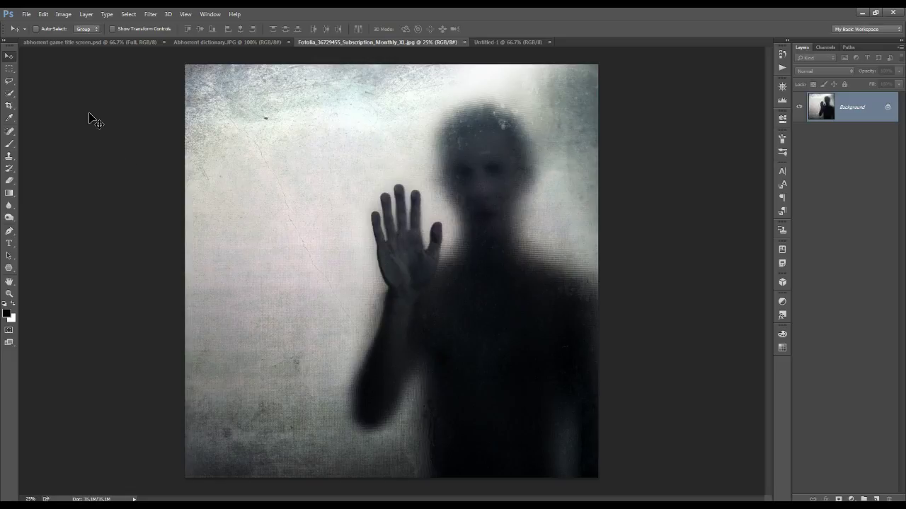
{"action": "left_click_drag", "start_coordinate": [382, 164], "coordinate": [419, 231]}
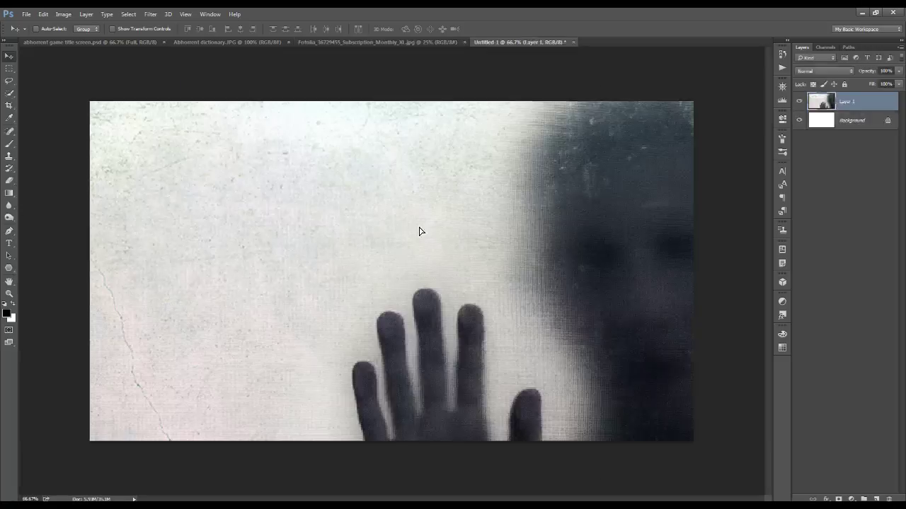
{"action": "key", "text": "ctrl+t"}
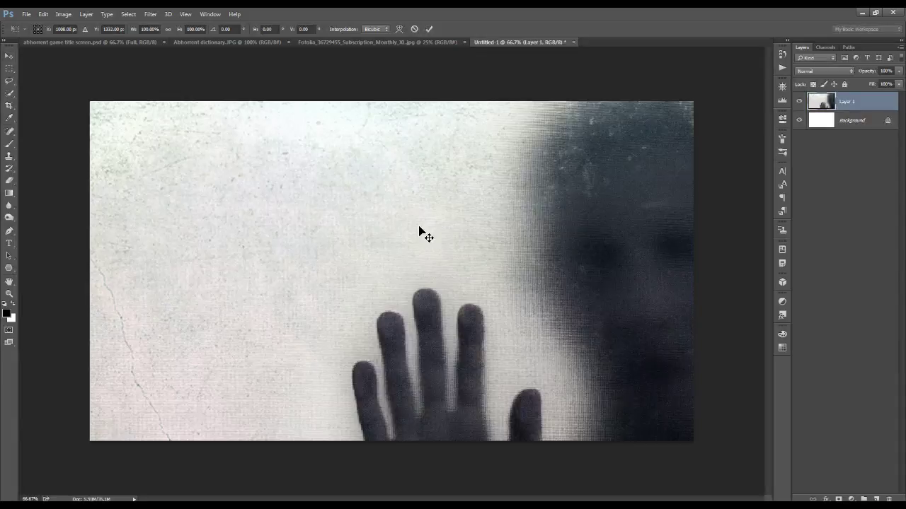
{"action": "key", "text": "ctrl+0"}
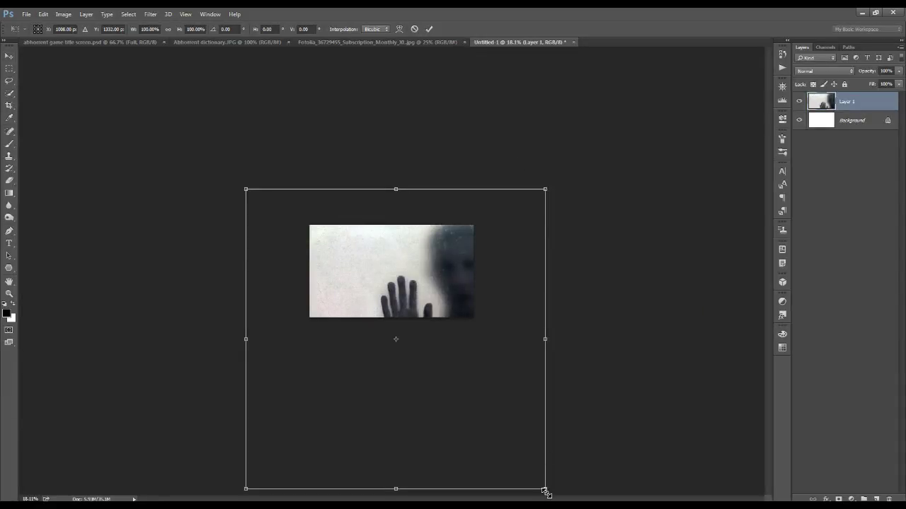
{"action": "left_click_drag", "start_coordinate": [544, 488], "coordinate": [431, 318]}
{"action": "left_click_drag", "start_coordinate": [406, 246], "coordinate": [406, 247]}
{"action": "left_click_drag", "start_coordinate": [495, 356], "coordinate": [473, 318]}
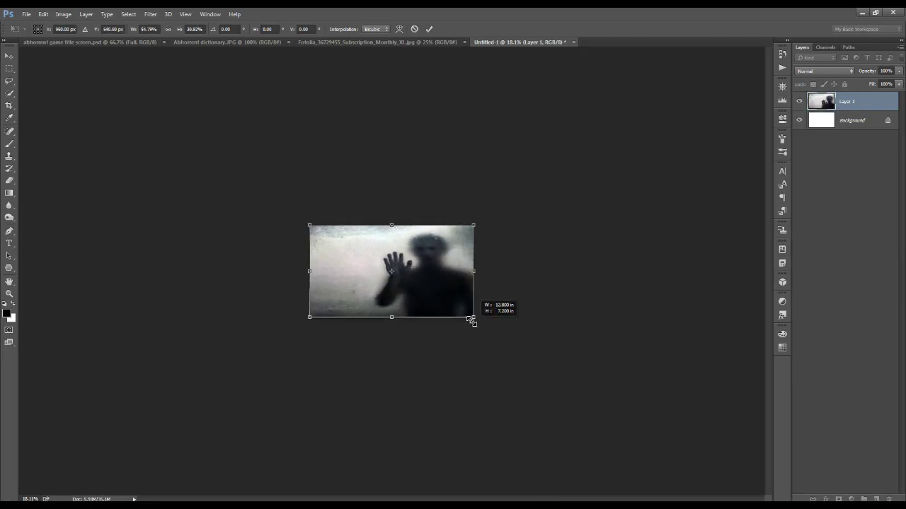
{"action": "left_click", "coordinate": [429, 29]}
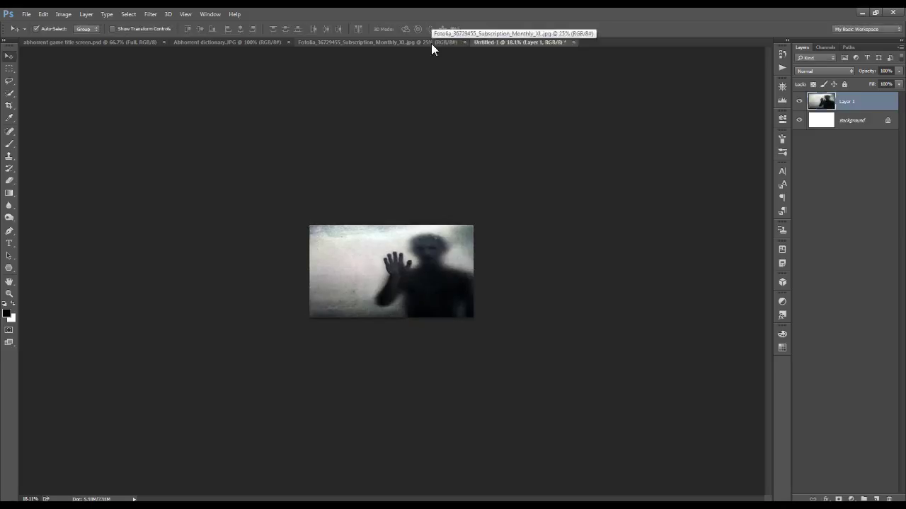
{"action": "key", "text": "ctrl+0"}
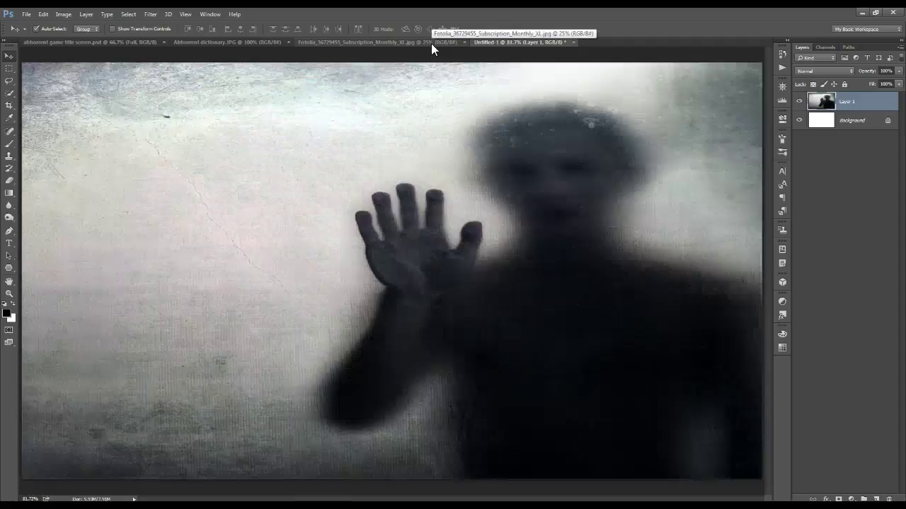
- Desaturate the silhouette photo and invert its tones
{"action": "left_click", "coordinate": [62, 16]}
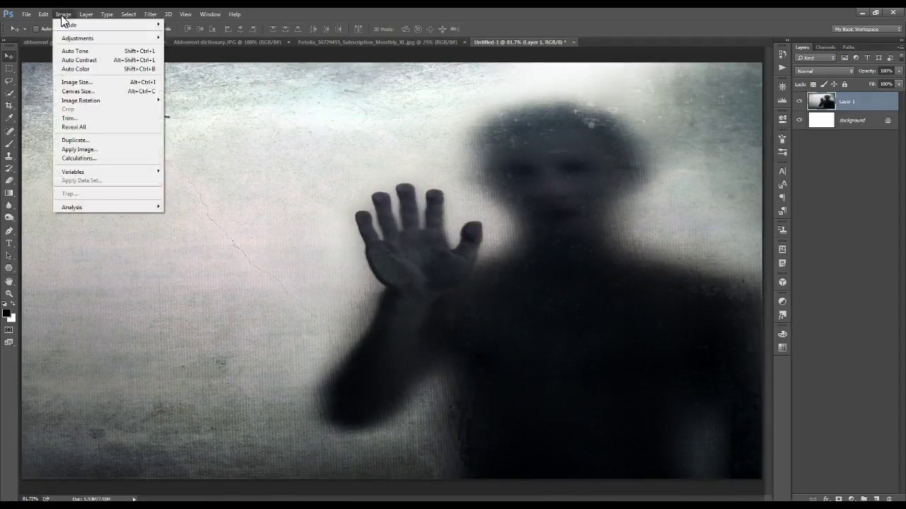
{"action": "mouse_move", "coordinate": [68, 39]}
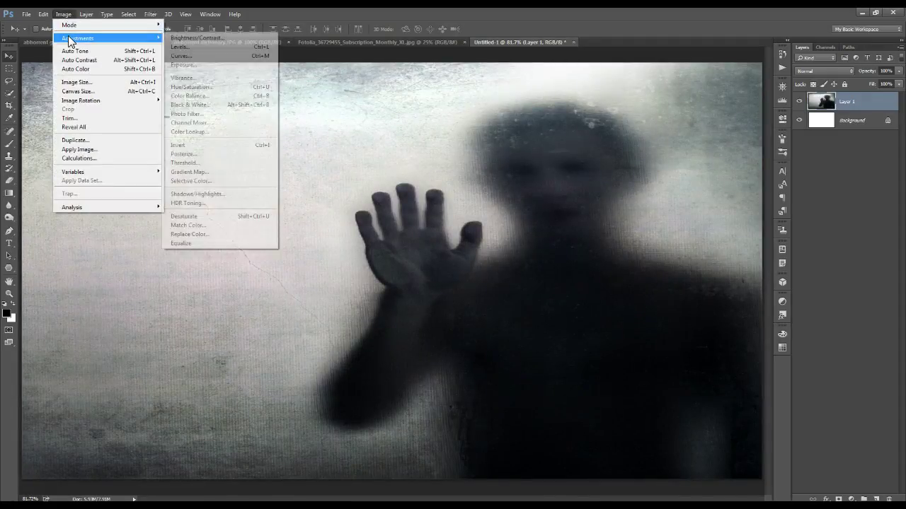
{"action": "left_click", "coordinate": [183, 216]}
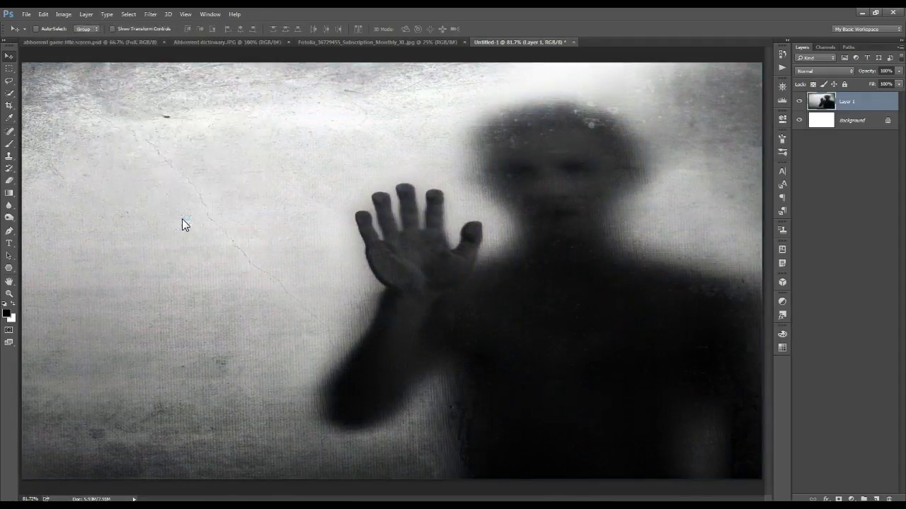
{"action": "left_click", "coordinate": [62, 16]}
{"action": "mouse_move", "coordinate": [69, 39]}
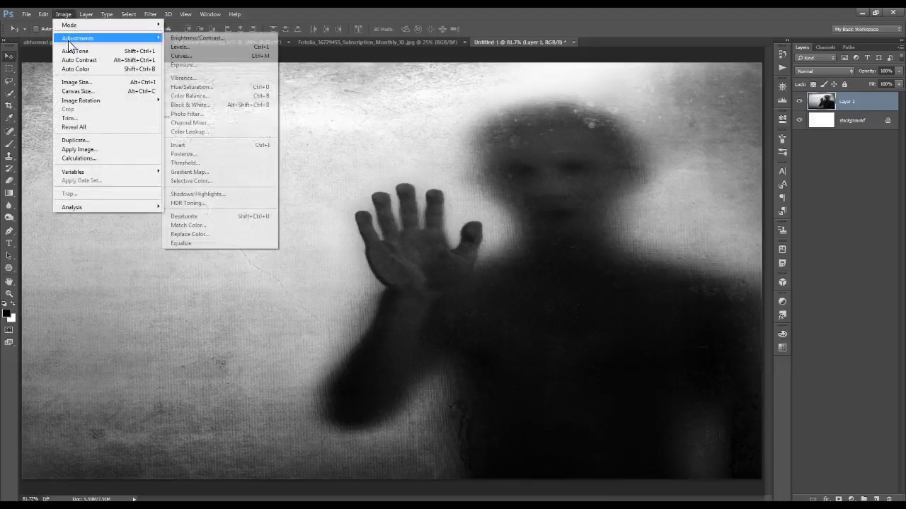
{"action": "left_click", "coordinate": [189, 146]}
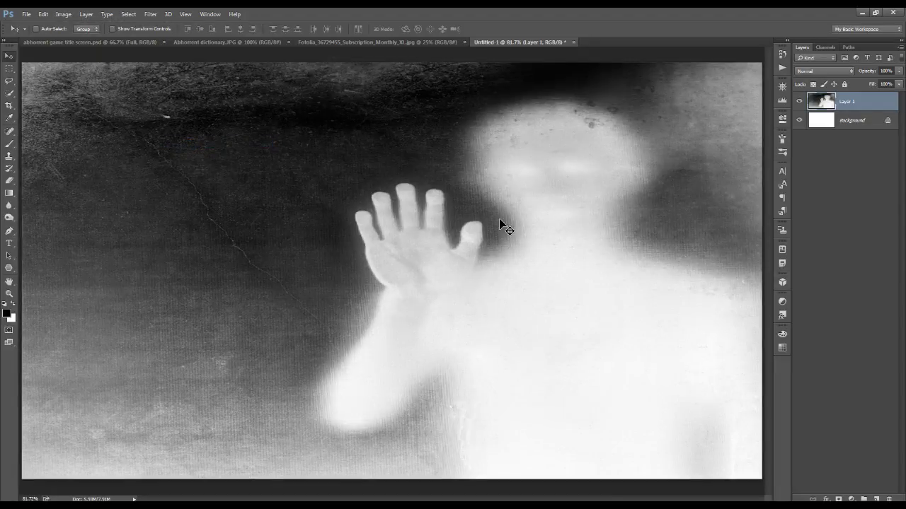
- Add a Levels adjustment layer above the photo with shadow input 122 and midtone 0.39
{"action": "left_click", "coordinate": [851, 499]}
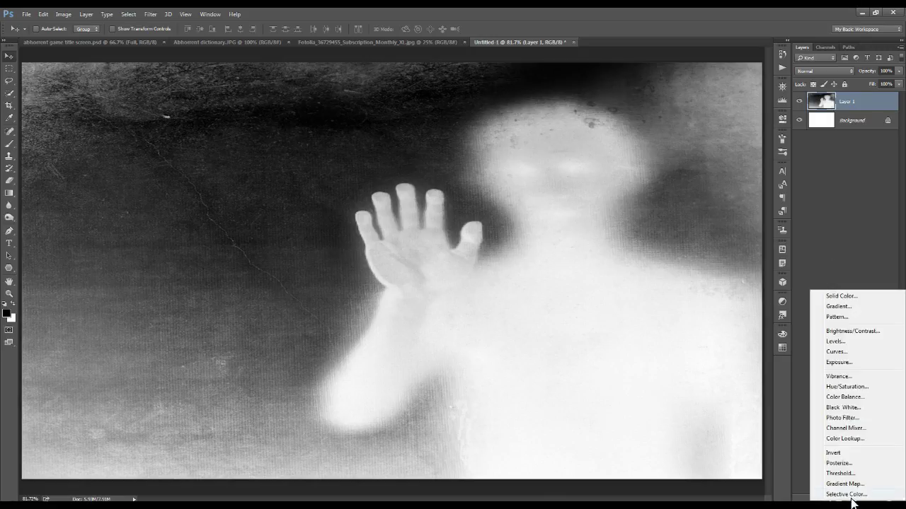
{"action": "left_click", "coordinate": [842, 342]}
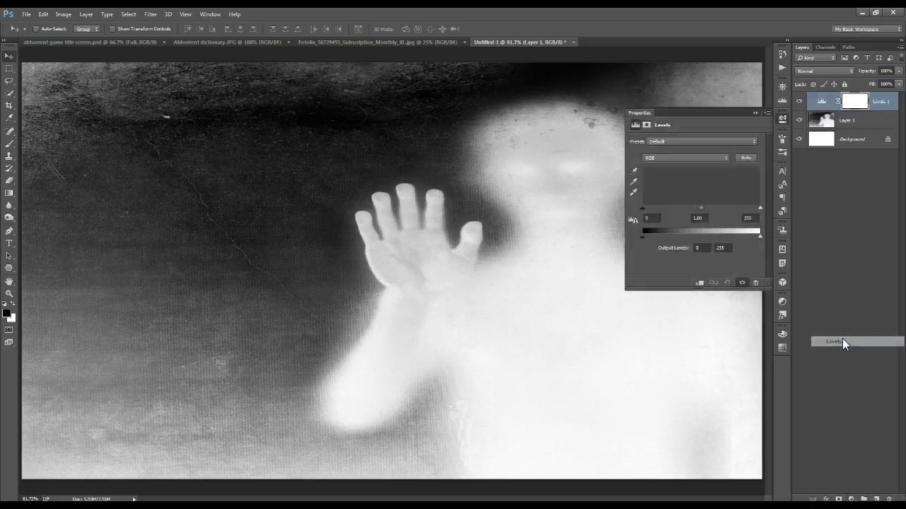
{"action": "left_click", "coordinate": [656, 218]}
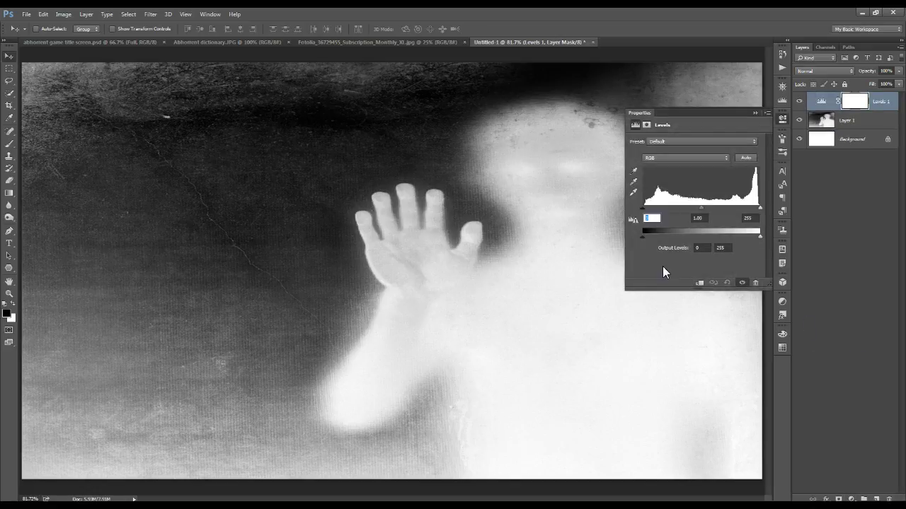
{"action": "type", "text": "122"}
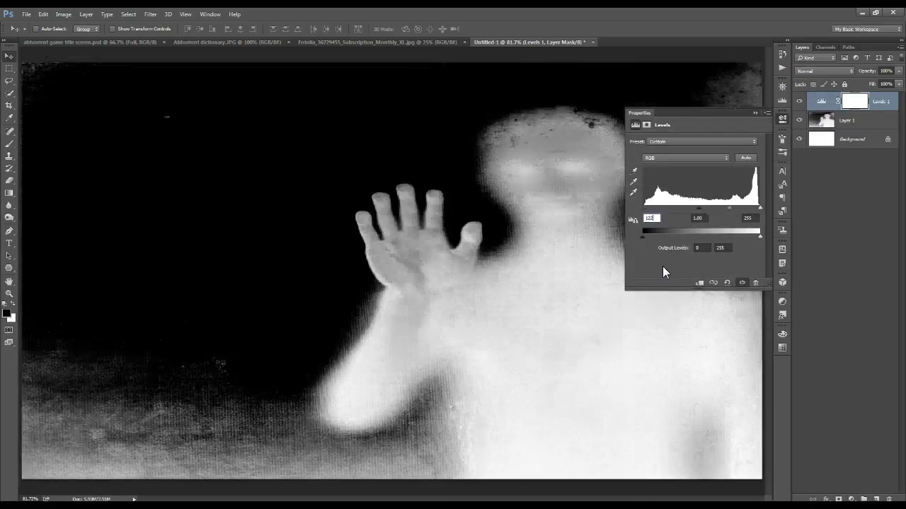
{"action": "left_click", "coordinate": [689, 218]}
{"action": "type", "text": ".39"}
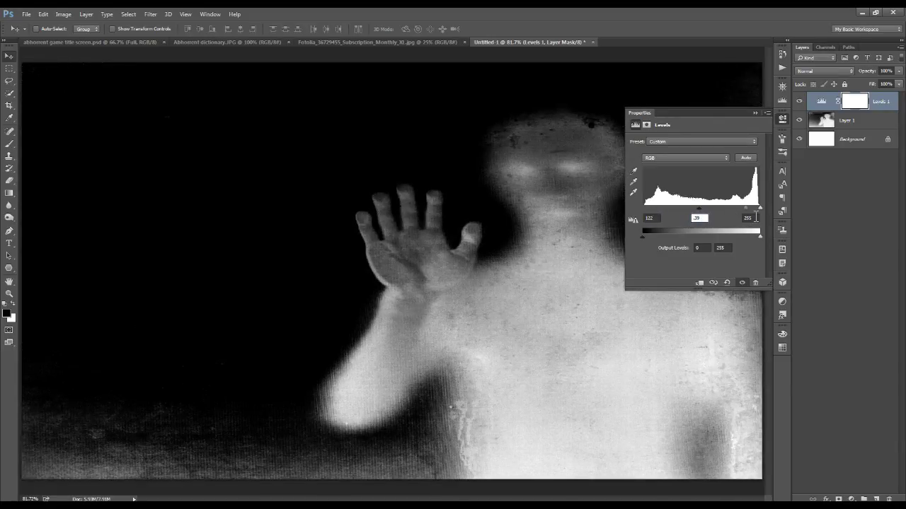
- Add a colorized Hue/Saturation adjustment layer with hue 103 and saturation 11
{"action": "left_click", "coordinate": [852, 499]}
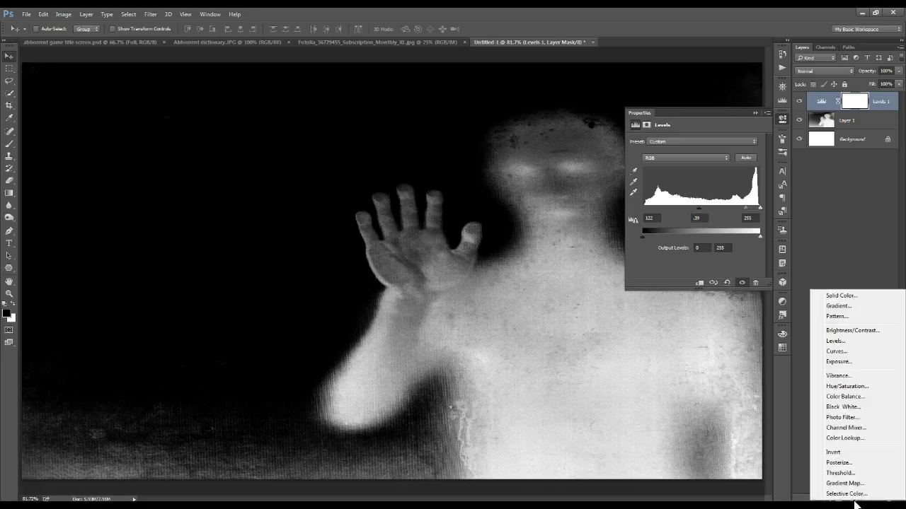
{"action": "left_click", "coordinate": [847, 386]}
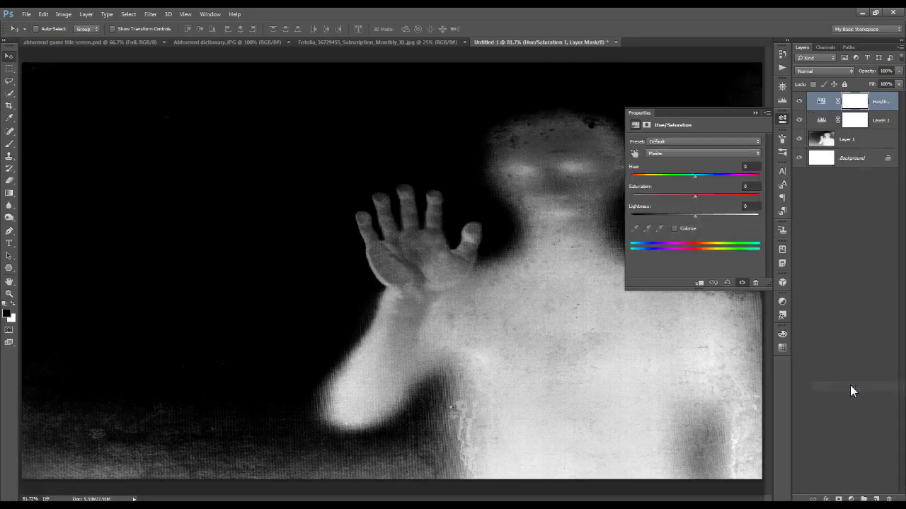
{"action": "left_click", "coordinate": [675, 227]}
{"action": "left_click", "coordinate": [744, 166]}
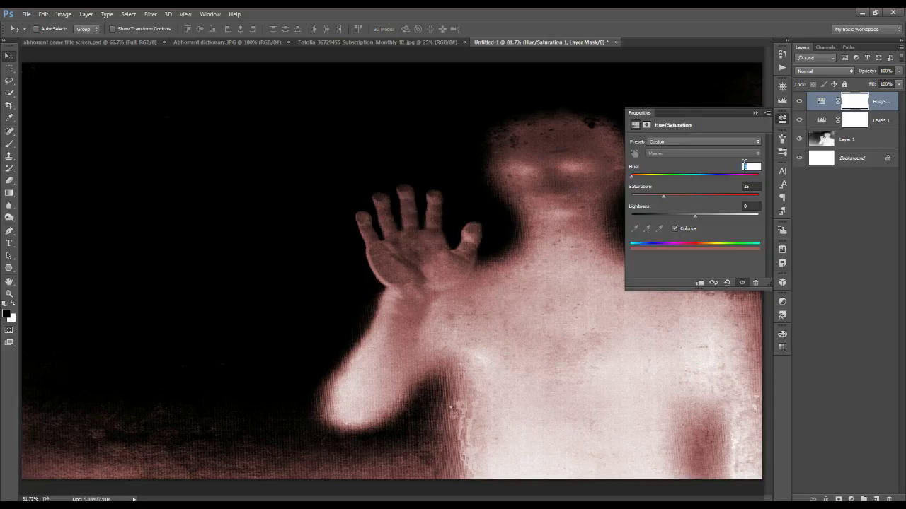
{"action": "type", "text": "103"}
{"action": "key", "text": "Return"}
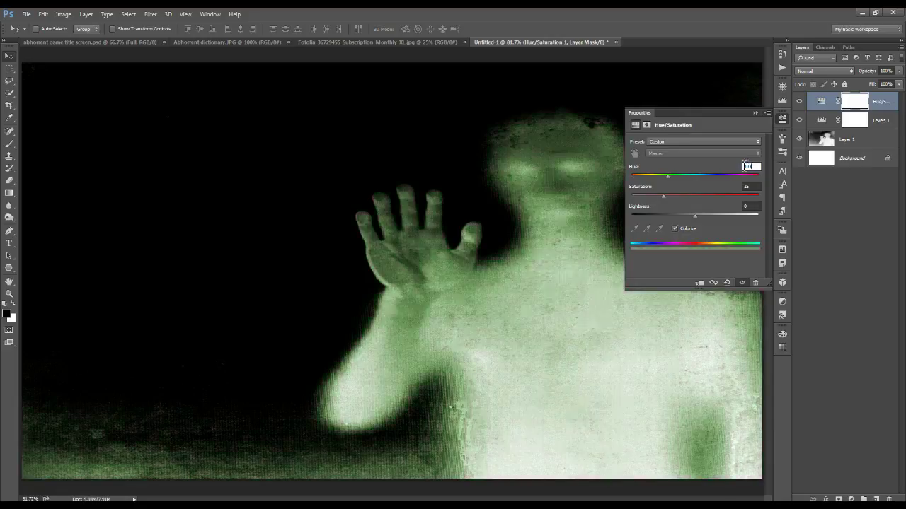
{"action": "left_click", "coordinate": [751, 186]}
{"action": "type", "text": "10"}
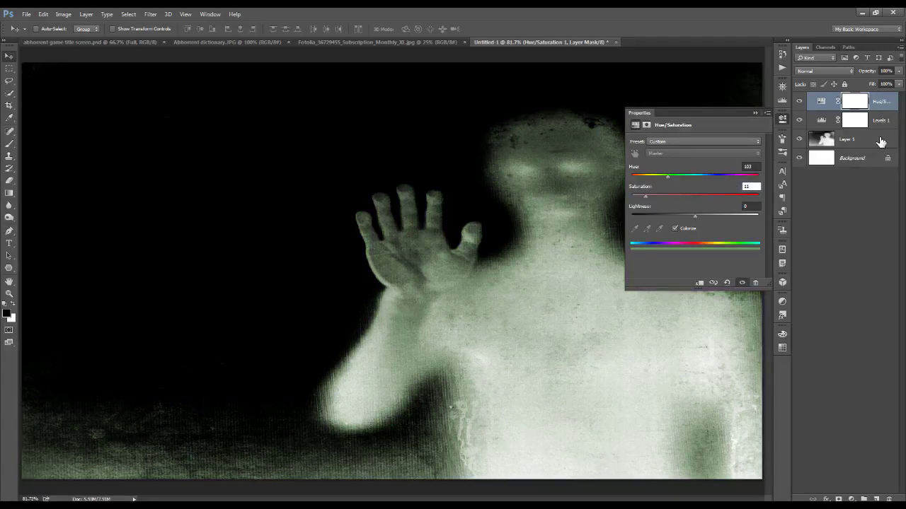
{"action": "key", "text": "Return"}
- Group the photo with its Levels and Hue/Saturation adjustment layers and name the group Ghost
{"action": "left_click", "coordinate": [878, 140], "text": "shift"}
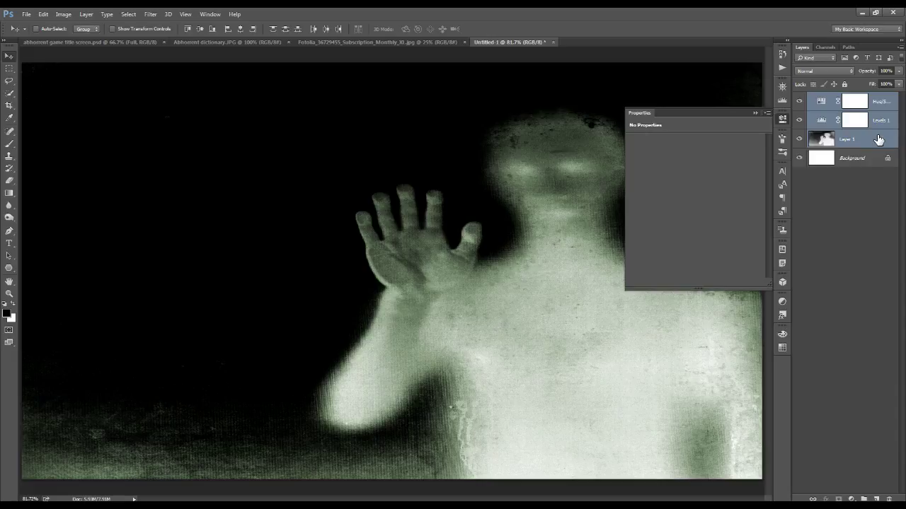
{"action": "key", "text": "ctrl+g"}
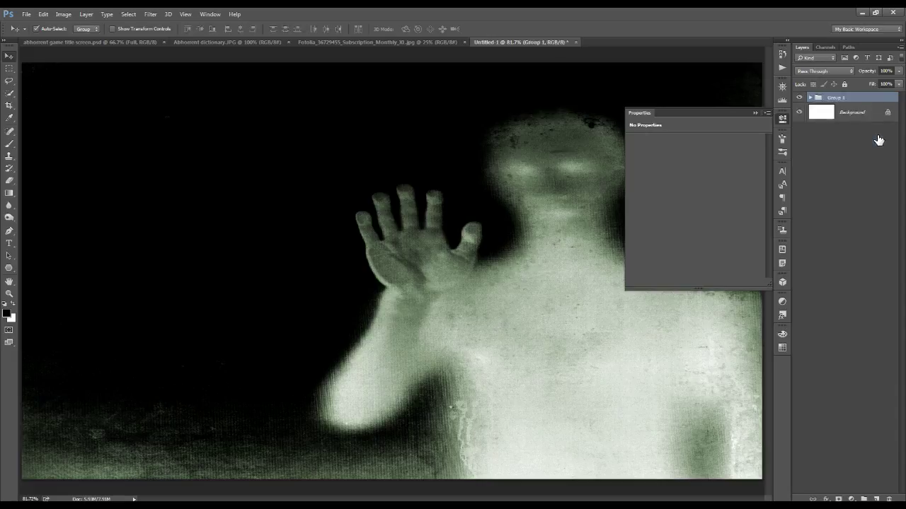
{"action": "double_click", "coordinate": [832, 97]}
{"action": "type", "text": "Ghost"}
{"action": "key", "text": "Return"}
{"action": "left_click", "coordinate": [831, 100]}
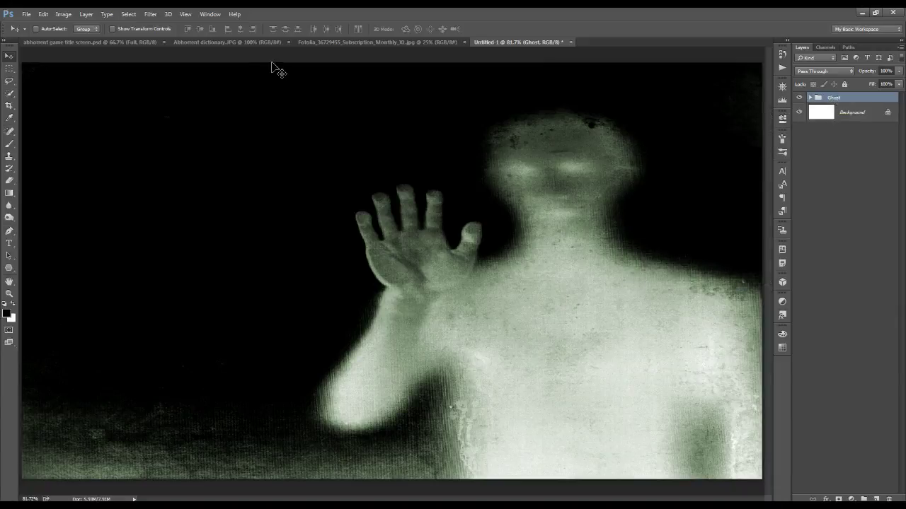
- Copy the Abhorrent dictionary image into the untitled document, placing it over the dark area beside the ghost's forearm
{"action": "left_click", "coordinate": [235, 41]}
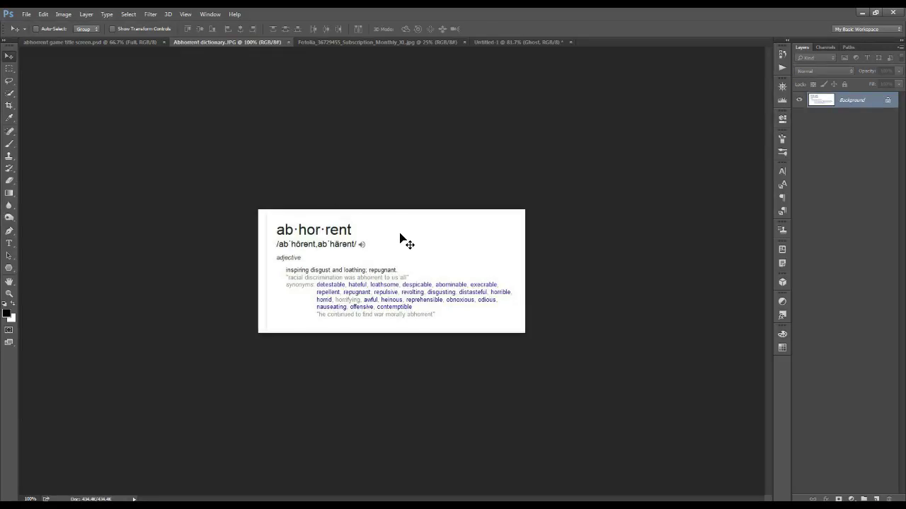
{"action": "left_click", "coordinate": [520, 41]}
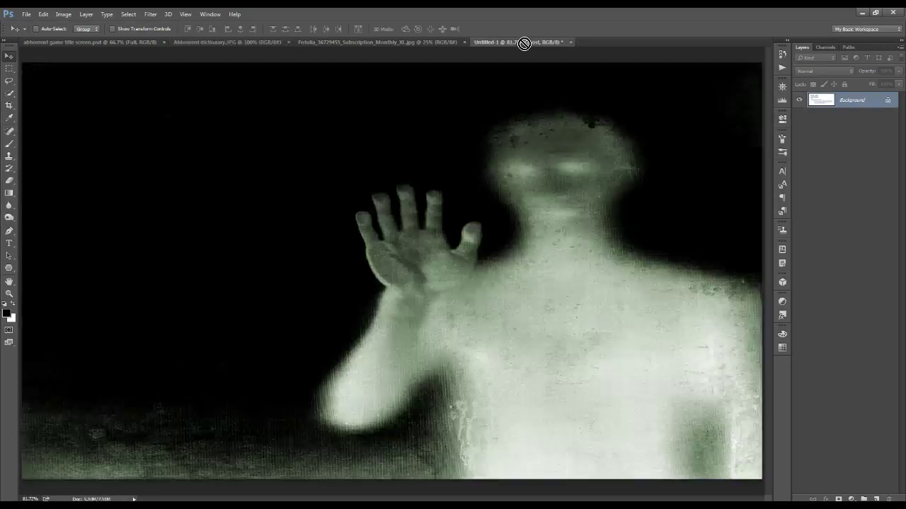
{"action": "left_click_drag", "start_coordinate": [177, 287], "coordinate": [177, 289]}
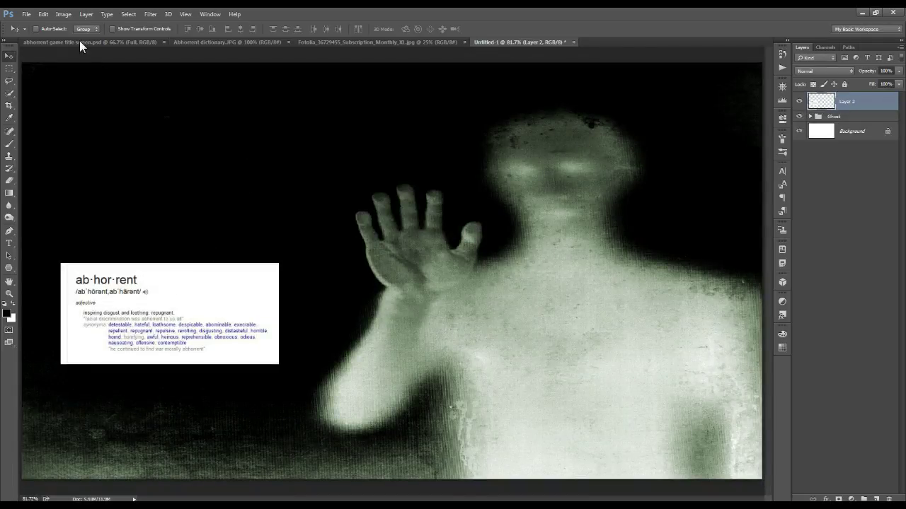
- Desaturate the Abhorrent dictionary image and invert it so the definition reads as light text on black
{"action": "left_click", "coordinate": [63, 14]}
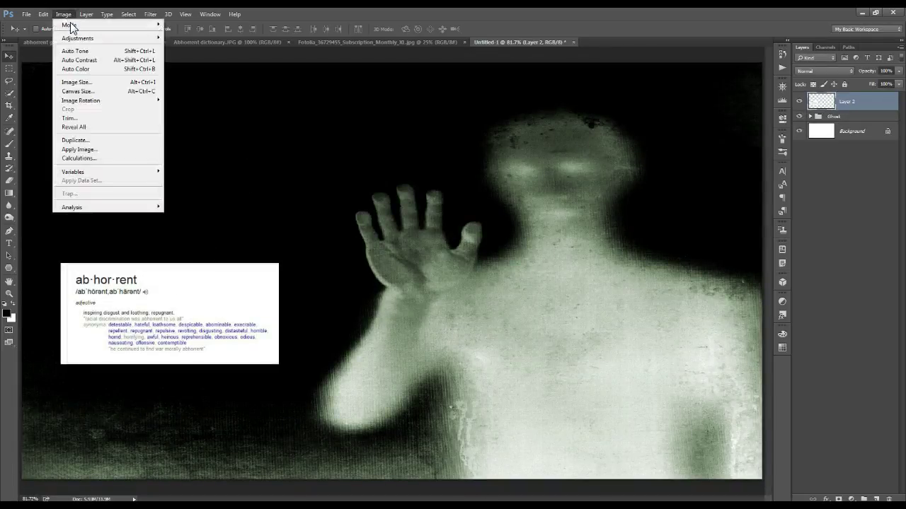
{"action": "mouse_move", "coordinate": [78, 39]}
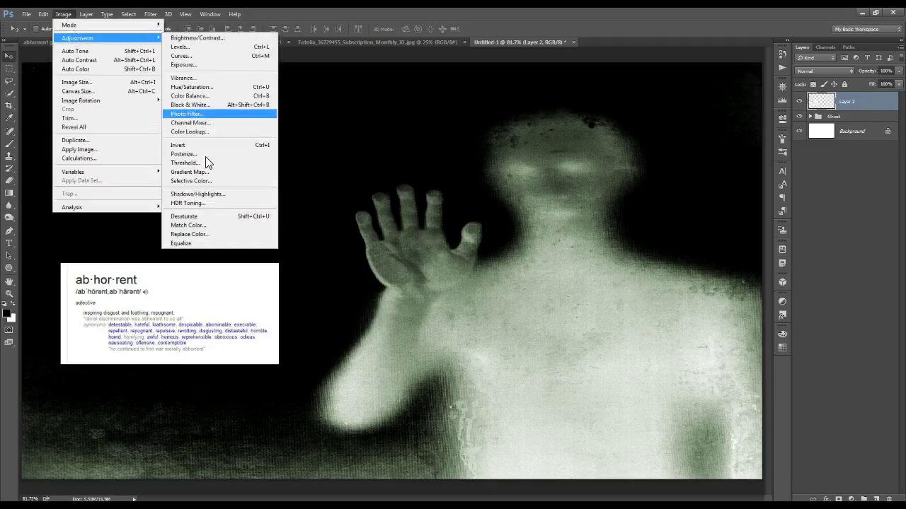
{"action": "left_click", "coordinate": [195, 216]}
{"action": "left_click", "coordinate": [68, 16]}
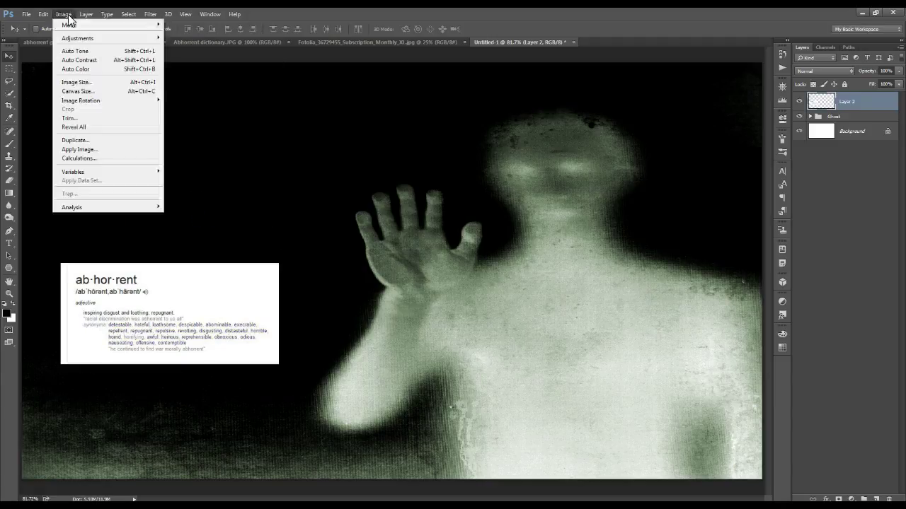
{"action": "mouse_move", "coordinate": [77, 40]}
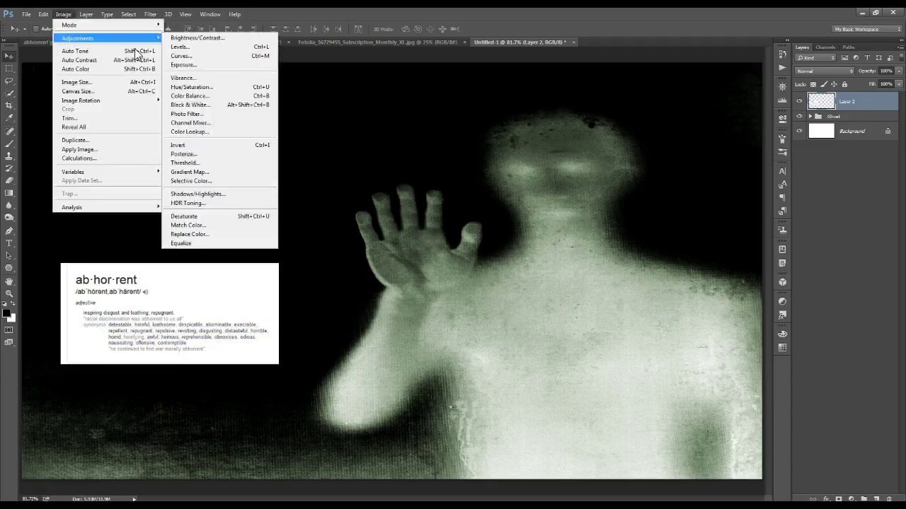
{"action": "left_click", "coordinate": [204, 147]}
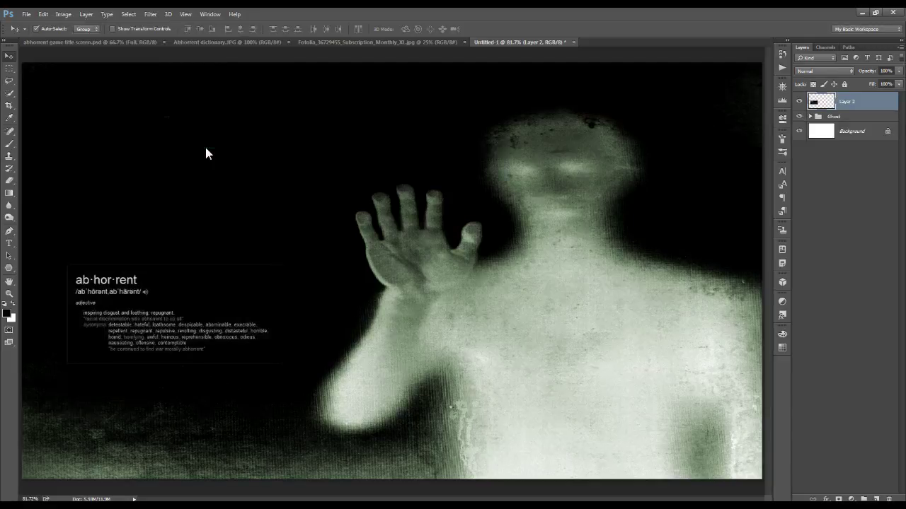
- Scale the dictionary image up to 150% in width and height, keeping its lower corner beside the scene's edge fixed
{"action": "key", "text": "ctrl+t"}
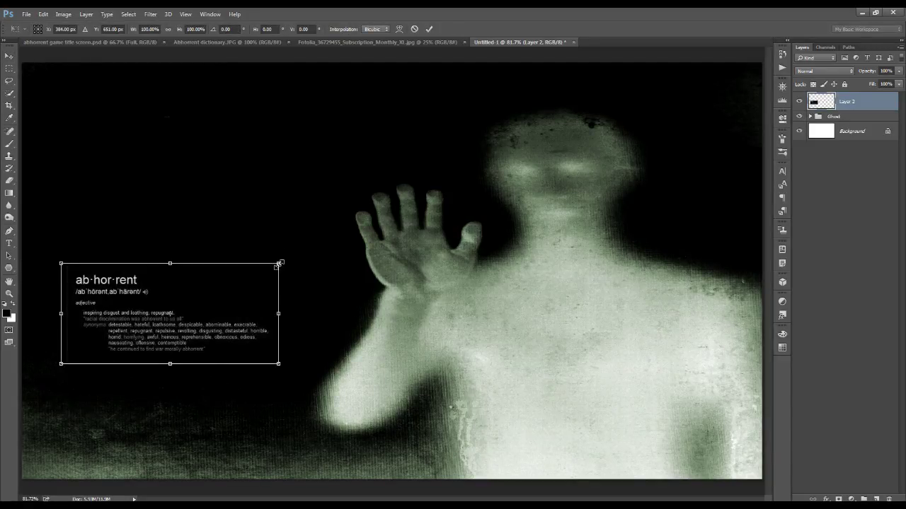
{"action": "left_click_drag", "start_coordinate": [281, 262], "coordinate": [387, 212]}
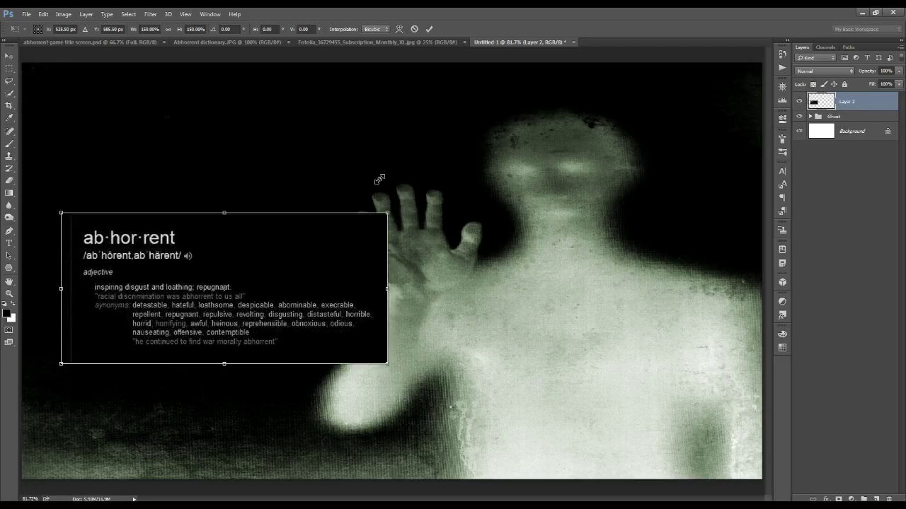
{"action": "left_click", "coordinate": [429, 29]}
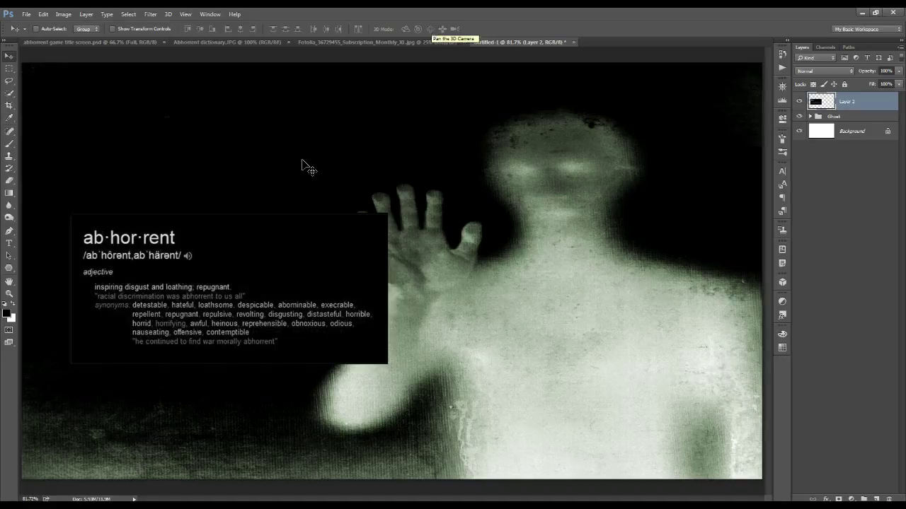
- Apply a Gaussian Blur with a 1.5 pixel radius to the dictionary image
{"action": "left_click", "coordinate": [151, 14]}
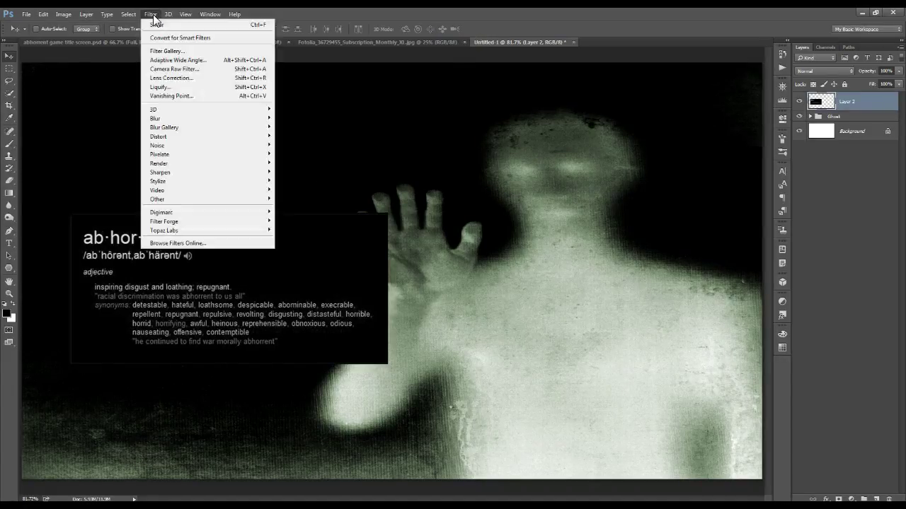
{"action": "mouse_move", "coordinate": [160, 121]}
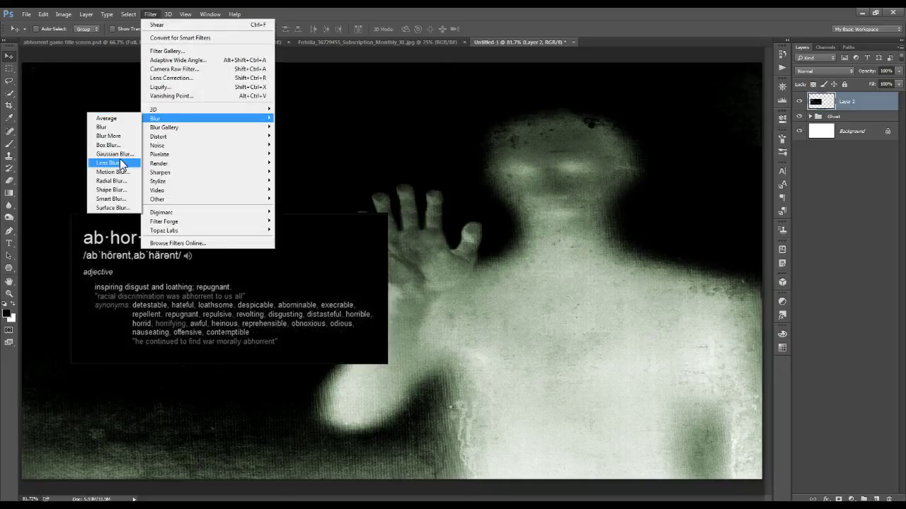
{"action": "left_click", "coordinate": [126, 153]}
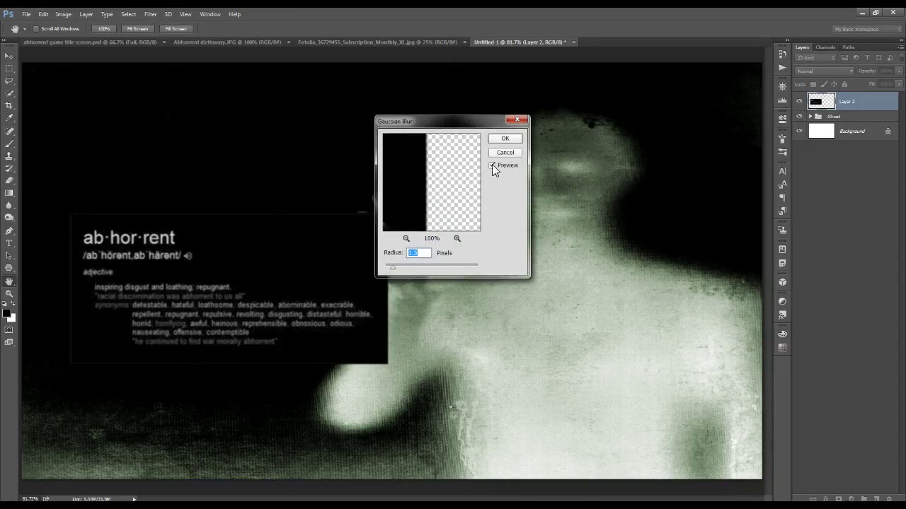
{"action": "left_click", "coordinate": [506, 140]}
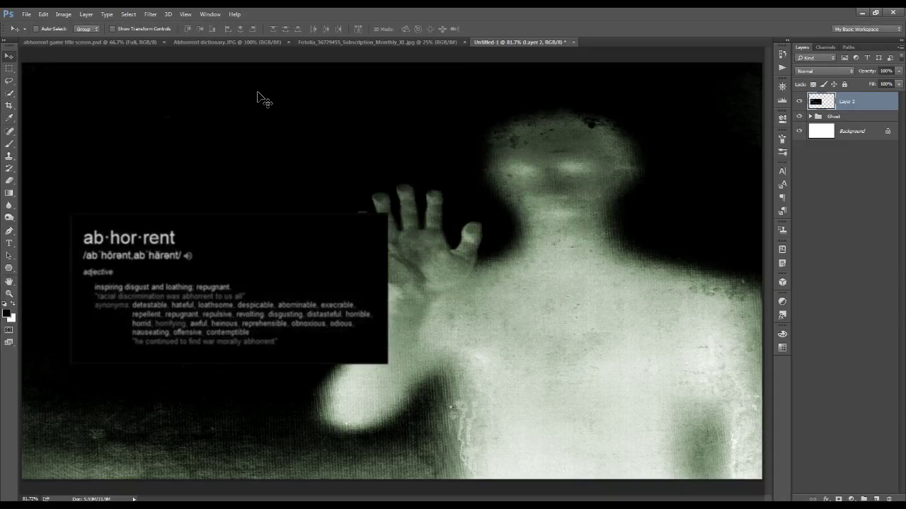
- Distort the dictionary image with the Shear filter, using a double-bulged wavy curve and Repeat Edge Pixels for undefined areas
{"action": "left_click", "coordinate": [150, 15]}
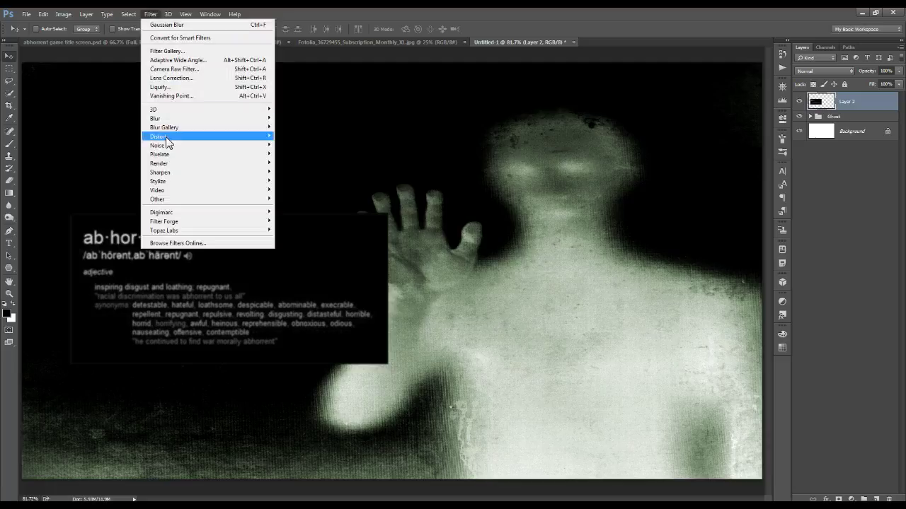
{"action": "mouse_move", "coordinate": [167, 139]}
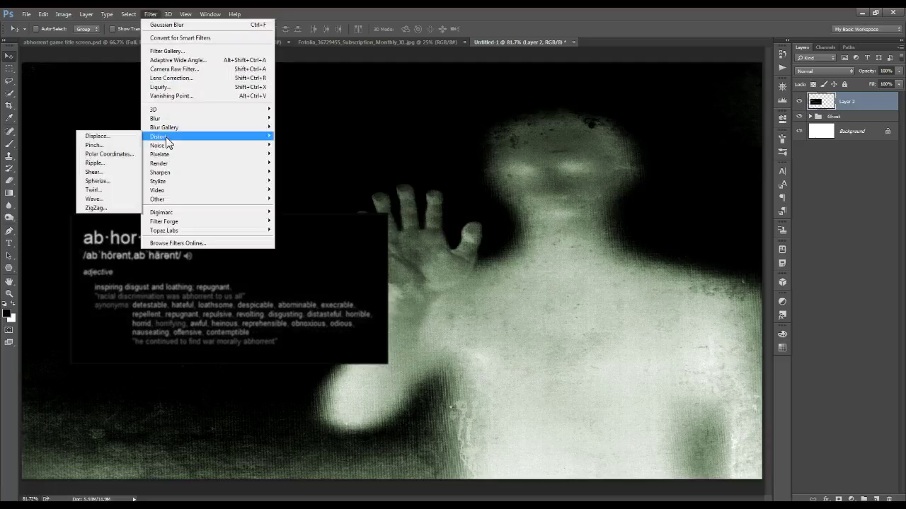
{"action": "left_click", "coordinate": [109, 171]}
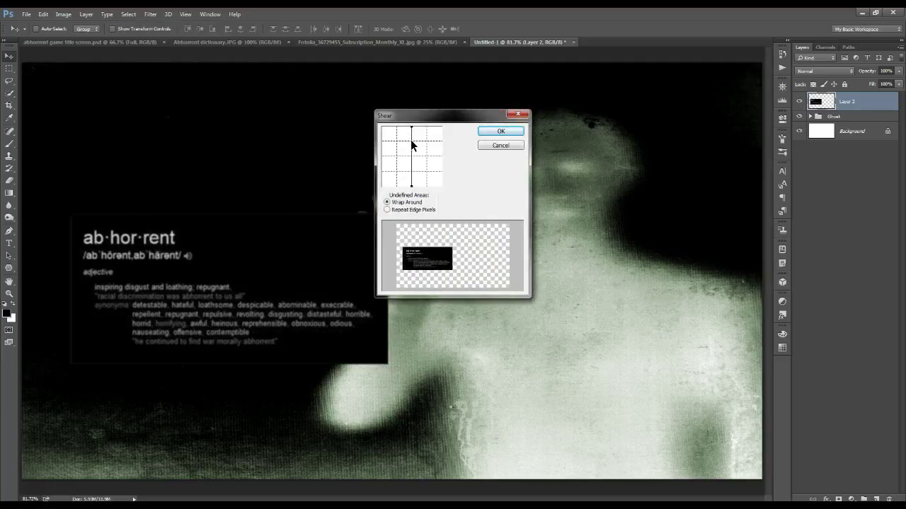
{"action": "left_click_drag", "start_coordinate": [411, 139], "coordinate": [412, 161]}
{"action": "left_click_drag", "start_coordinate": [408, 174], "coordinate": [423, 174]}
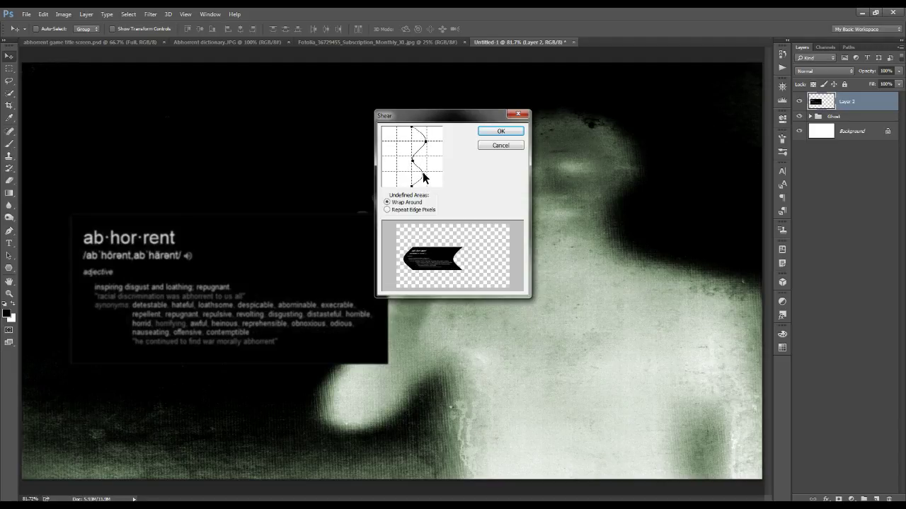
{"action": "left_click", "coordinate": [387, 210]}
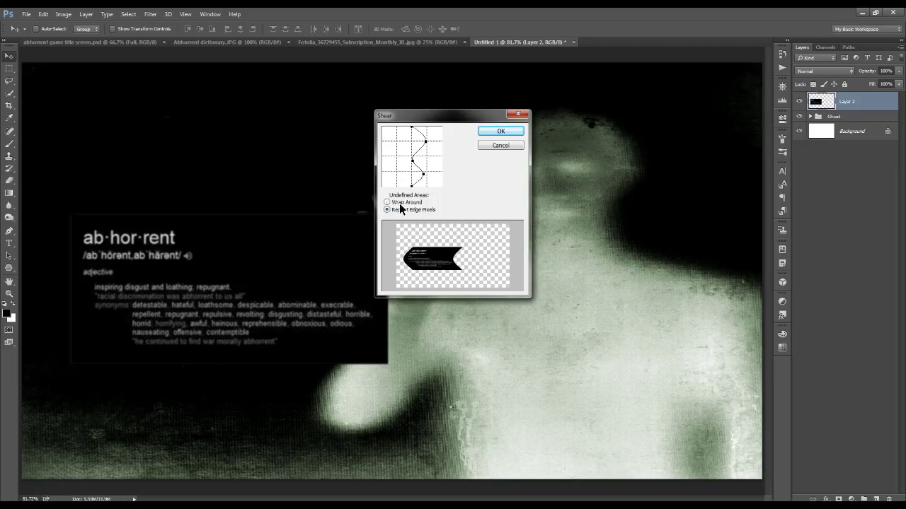
{"action": "left_click", "coordinate": [500, 131]}
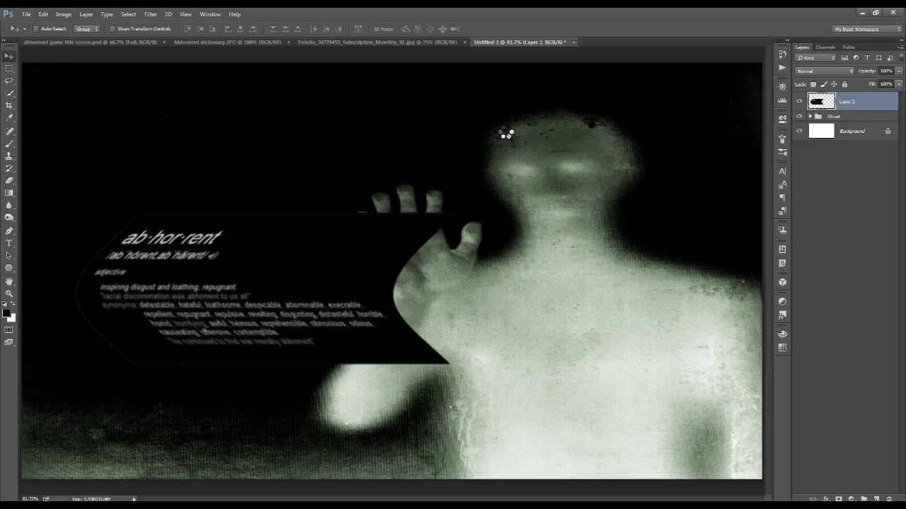
- Rotate the sheared dictionary image counterclockwise by about 13 degrees
{"action": "key", "text": "ctrl+t"}
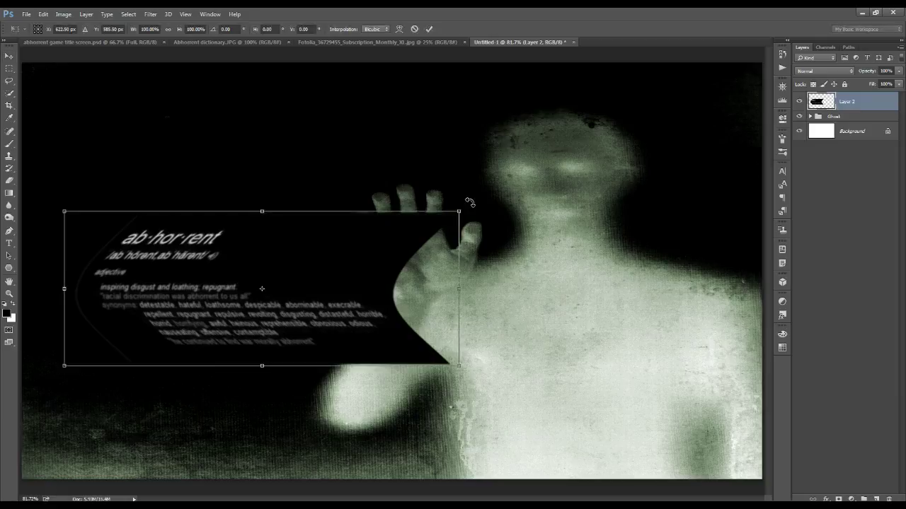
{"action": "left_click_drag", "start_coordinate": [470, 203], "coordinate": [470, 145]}
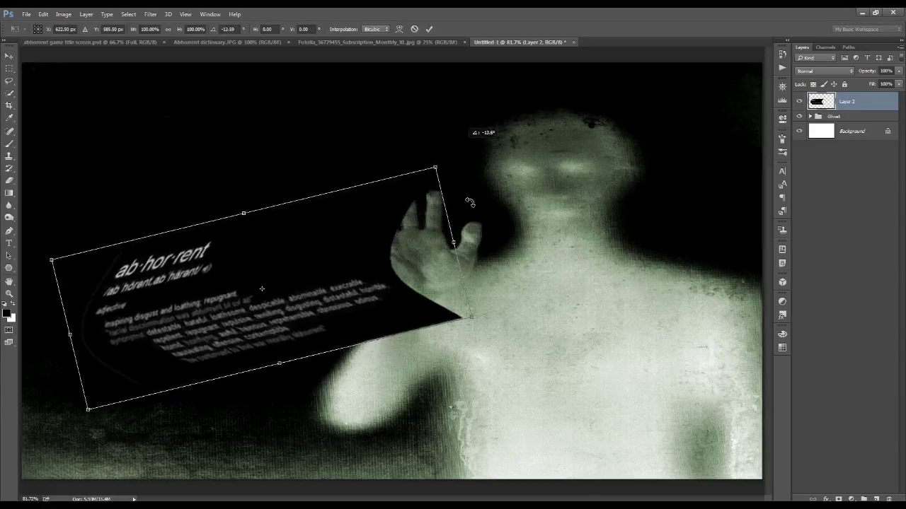
{"action": "left_click", "coordinate": [428, 29]}
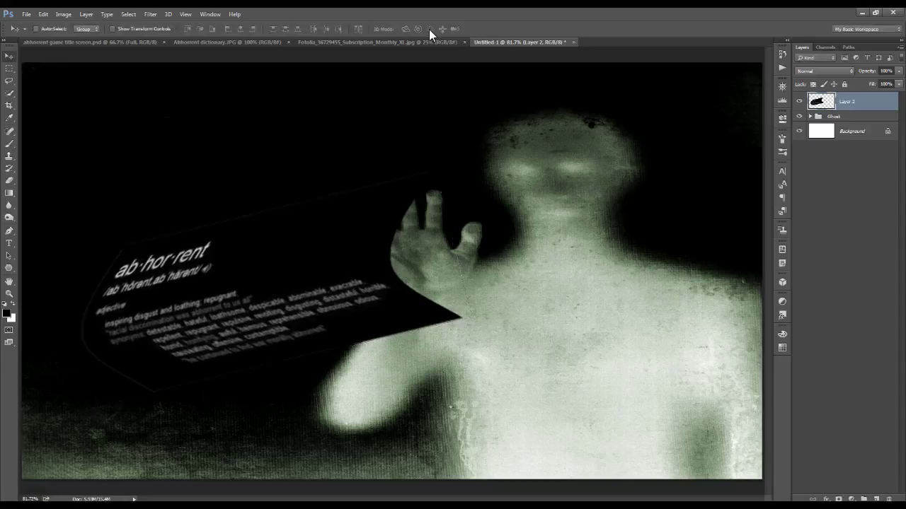
- Blend the dictionary layer in Screen mode at 3% opacity and shift it slightly up and away from the hand
{"action": "left_click", "coordinate": [847, 71]}
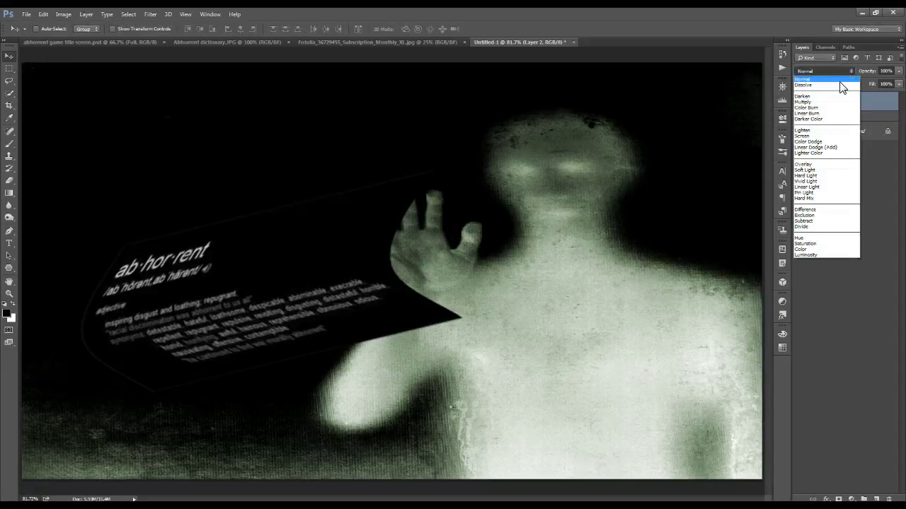
{"action": "left_click", "coordinate": [828, 136]}
{"action": "left_click", "coordinate": [886, 71]}
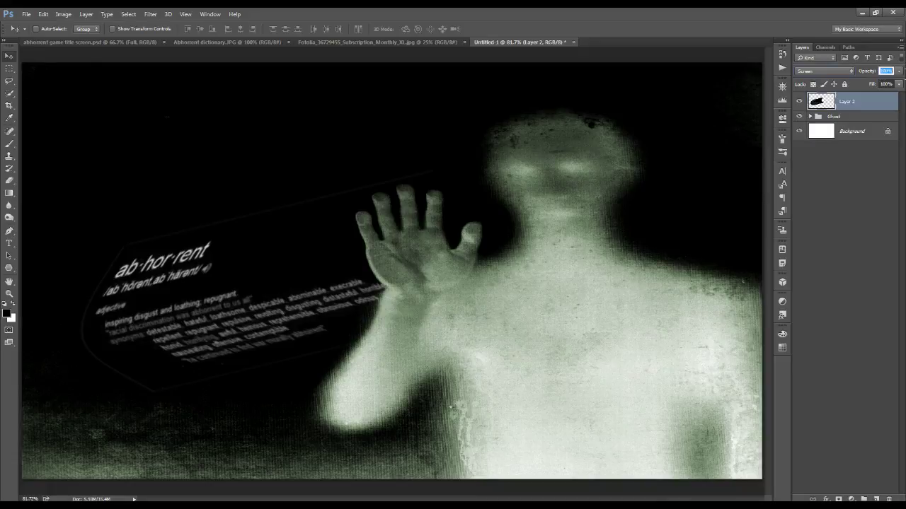
{"action": "type", "text": "1"}
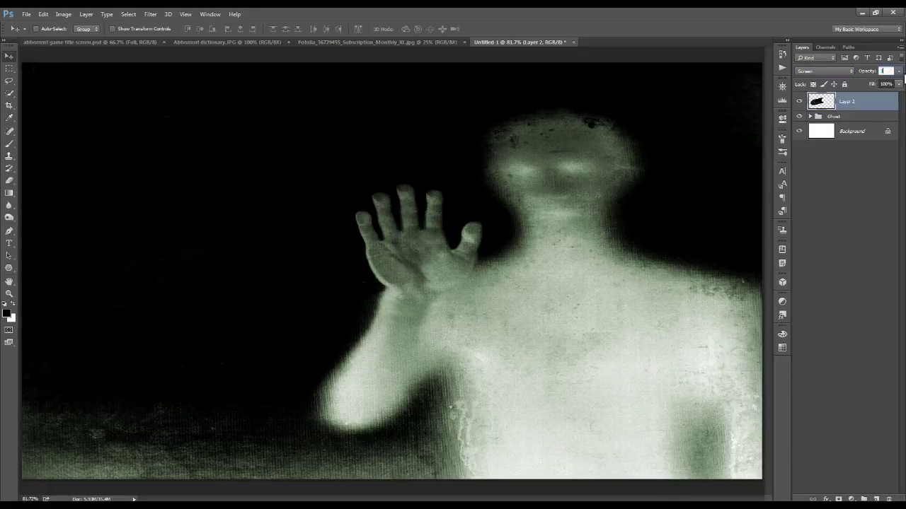
{"action": "key", "text": "Return"}
{"action": "left_click_drag", "start_coordinate": [222, 325], "coordinate": [180, 283]}
- Add the white title text ABHORRENT in YouMurderer BB Regular at 90 pt over the dark area above the hand
{"action": "key", "text": "x"}
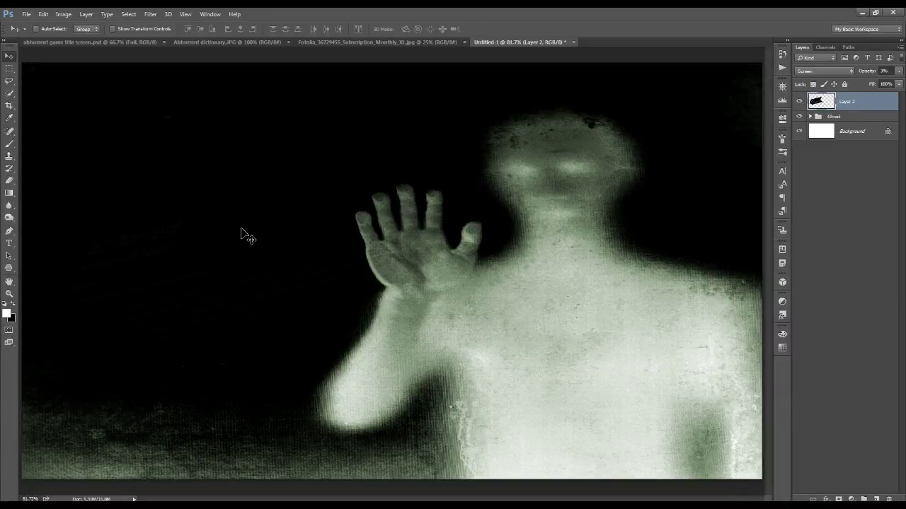
{"action": "left_click", "coordinate": [12, 244]}
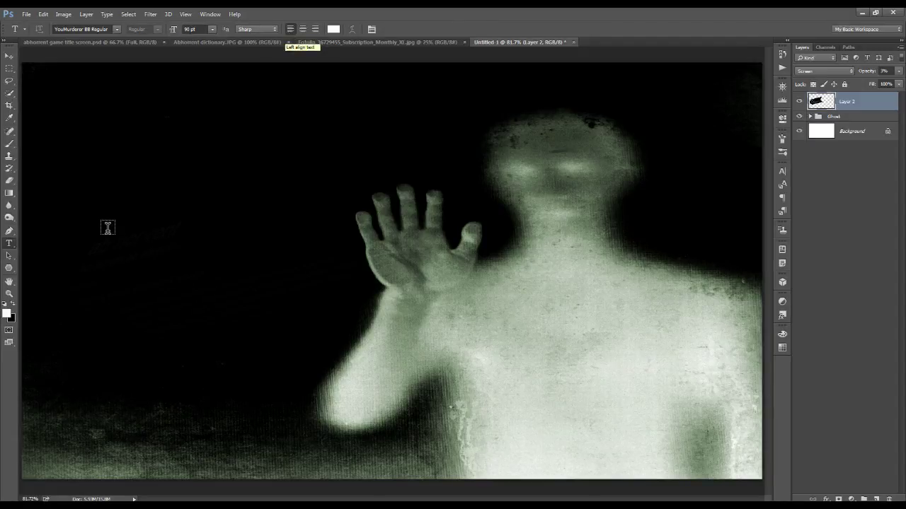
{"action": "left_click", "coordinate": [83, 170]}
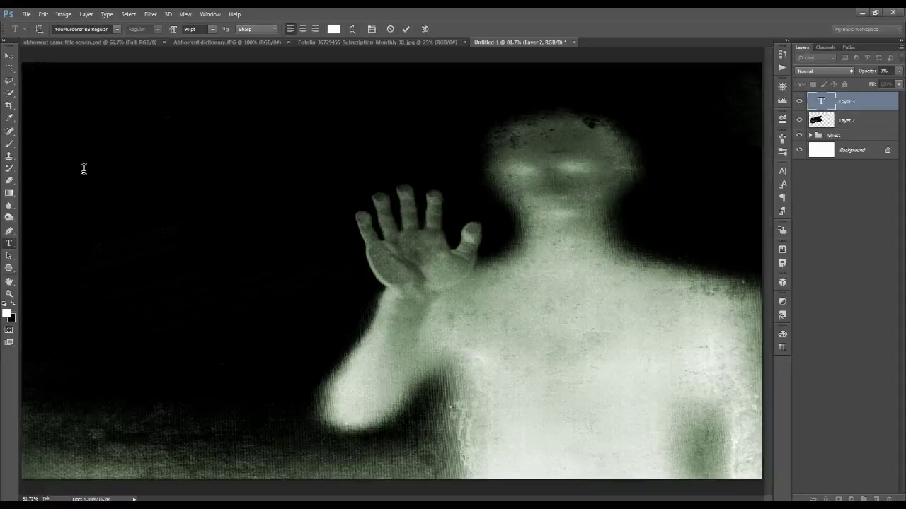
{"action": "type", "text": "ABHOR"}
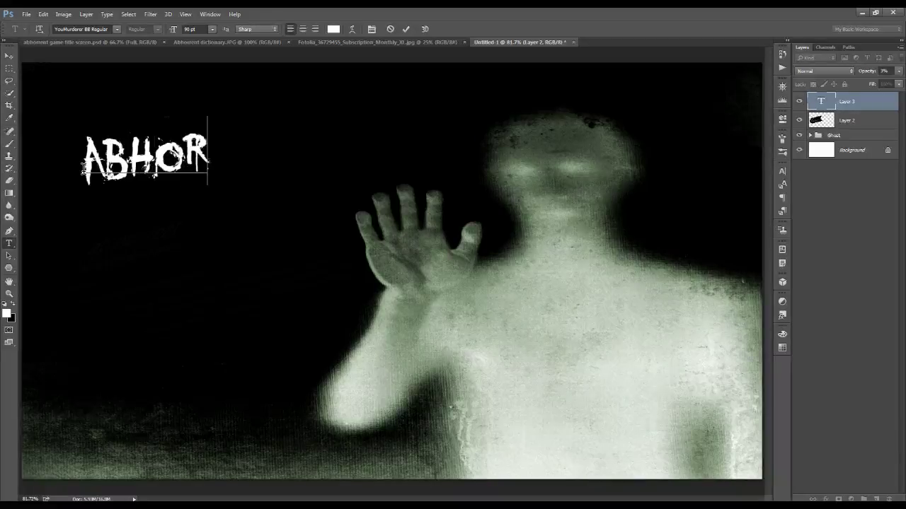
{"action": "type", "text": "RENT"}
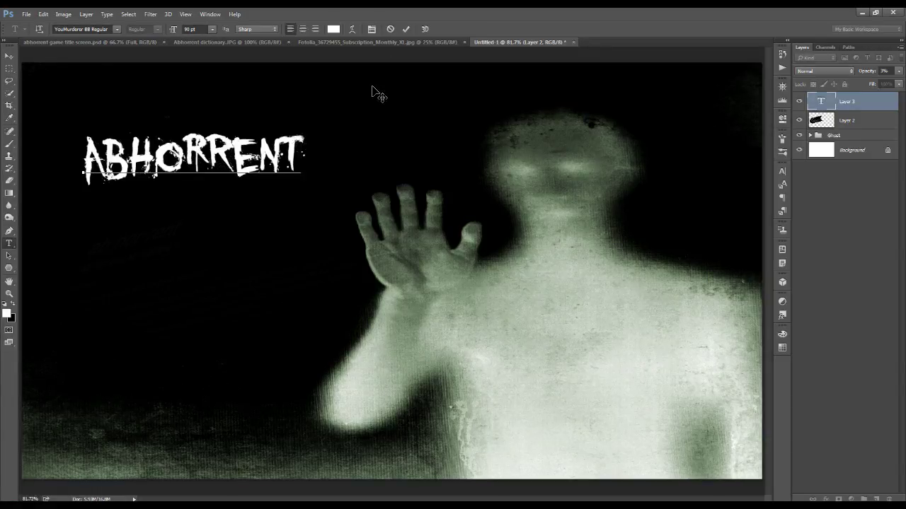
{"action": "left_click", "coordinate": [405, 29]}
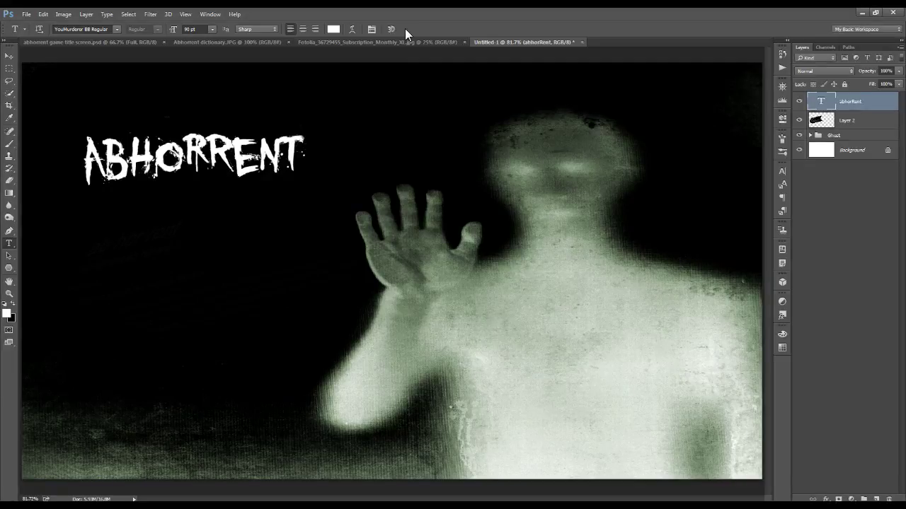
- Set the ABHORRENT title's tracking to 200 and move it slightly up and toward the dark outer edge of the image
{"action": "left_click", "coordinate": [782, 172]}
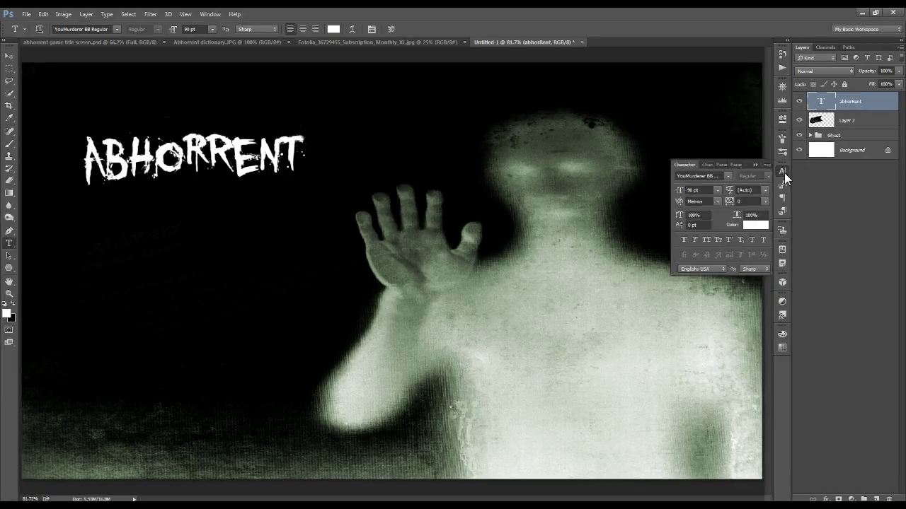
{"action": "left_click_drag", "start_coordinate": [730, 203], "coordinate": [735, 203]}
{"action": "double_click", "coordinate": [738, 202]}
{"action": "type", "text": "200"}
{"action": "double_click", "coordinate": [750, 202]}
{"action": "key", "text": "Return"}
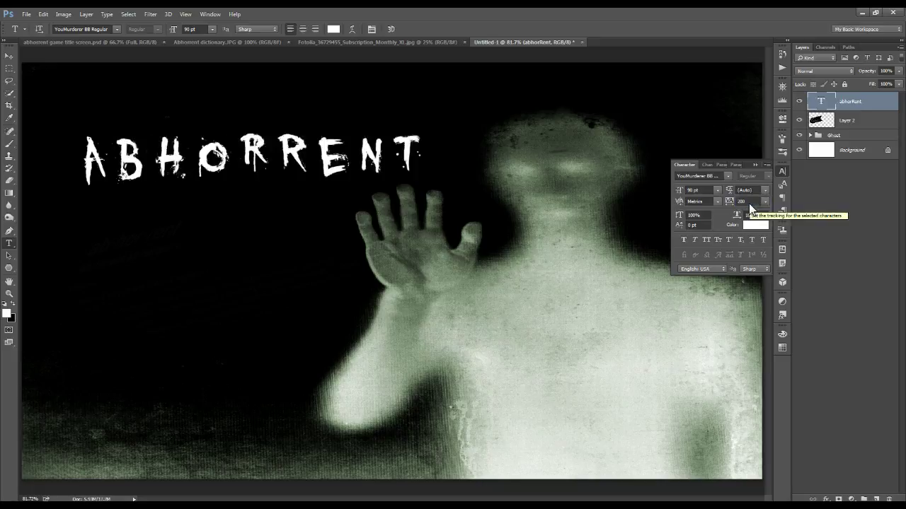
{"action": "left_click", "coordinate": [9, 59]}
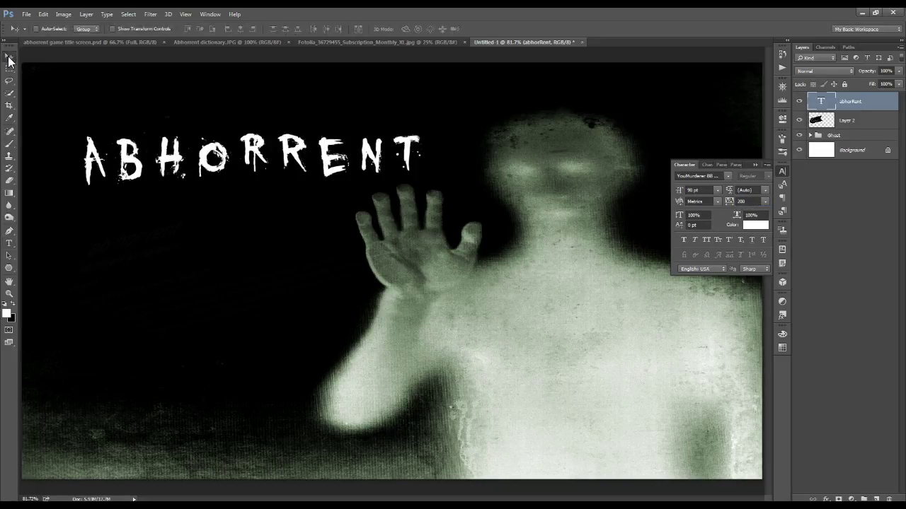
{"action": "left_click_drag", "start_coordinate": [259, 157], "coordinate": [231, 146]}
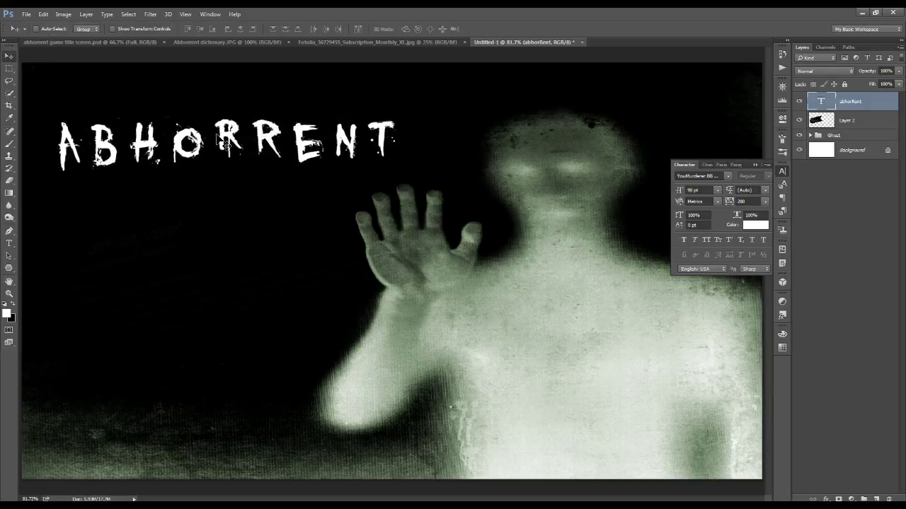
- Lower the letters RENT in the ABHORRENT title with a baseline shift of -26 pt
{"action": "left_click", "coordinate": [9, 242]}
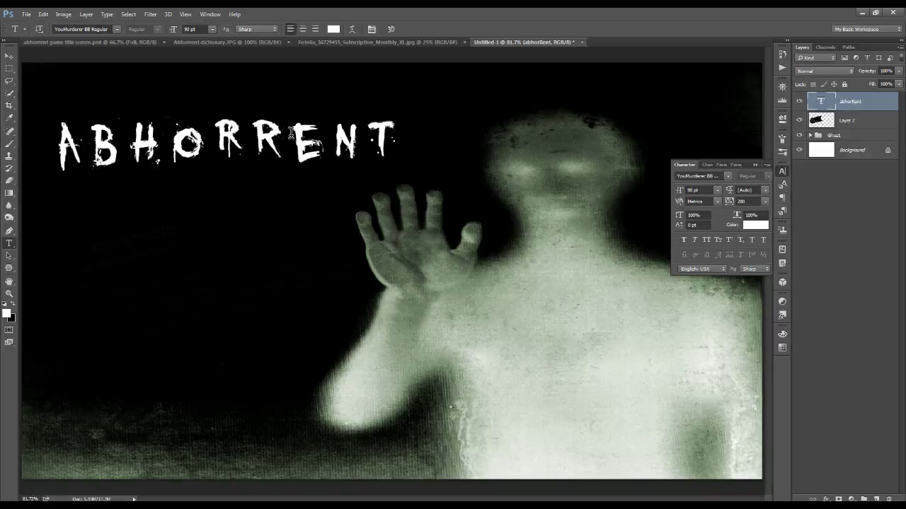
{"action": "left_click", "coordinate": [254, 142]}
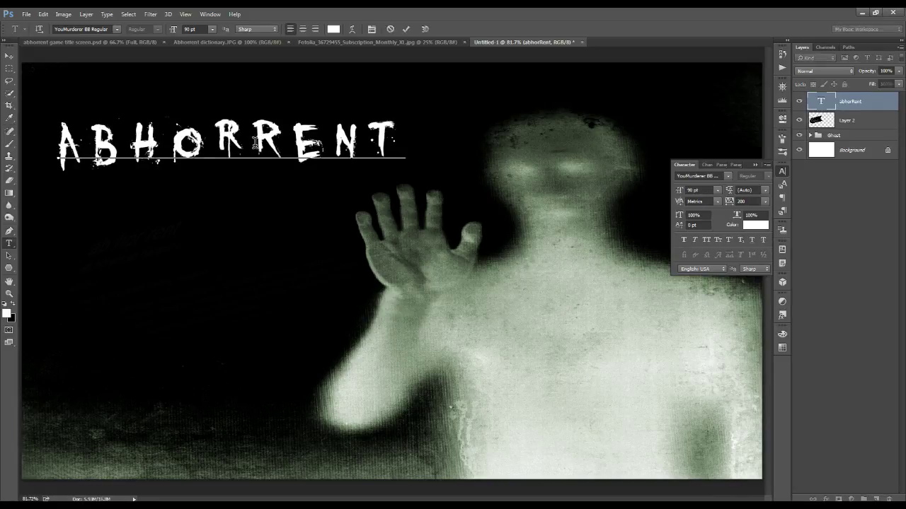
{"action": "key", "text": "shift+Right"}
{"action": "key", "text": "shift+Right"}
{"action": "key", "text": "shift+Right"}
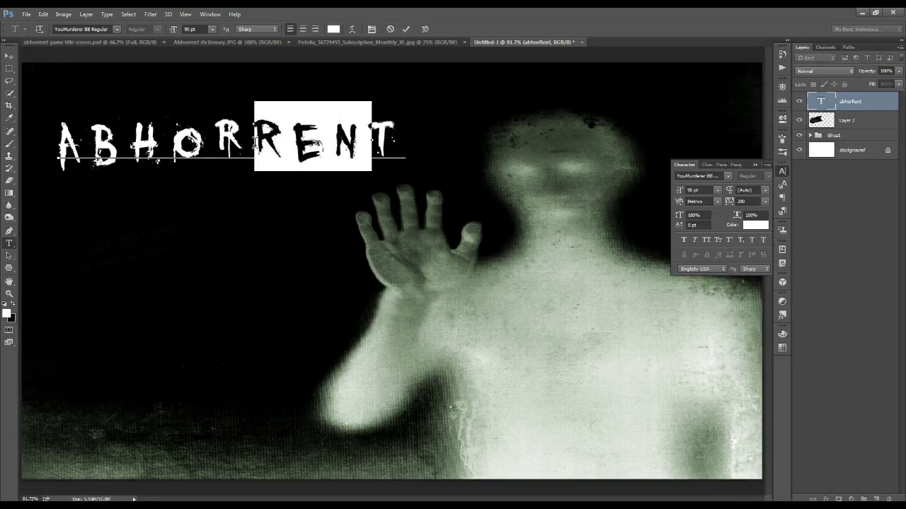
{"action": "key", "text": "shift+Right"}
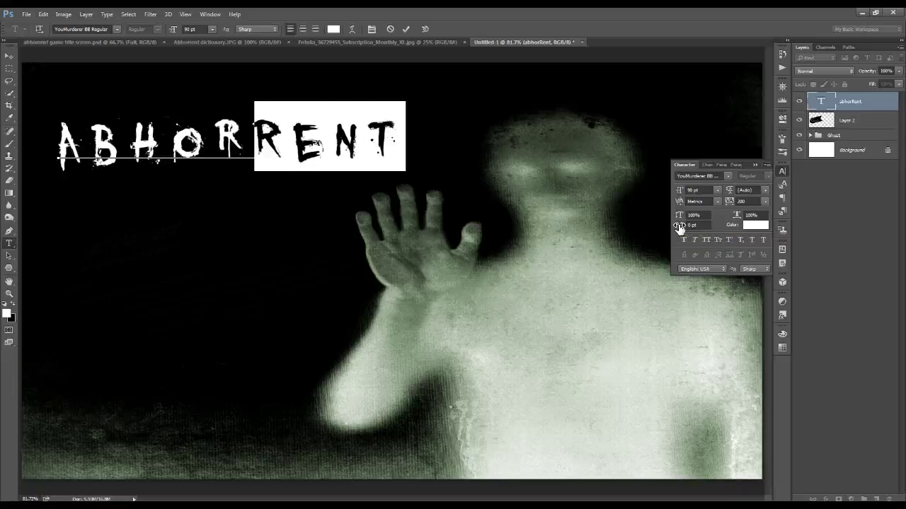
{"action": "left_click_drag", "start_coordinate": [679, 228], "coordinate": [666, 230]}
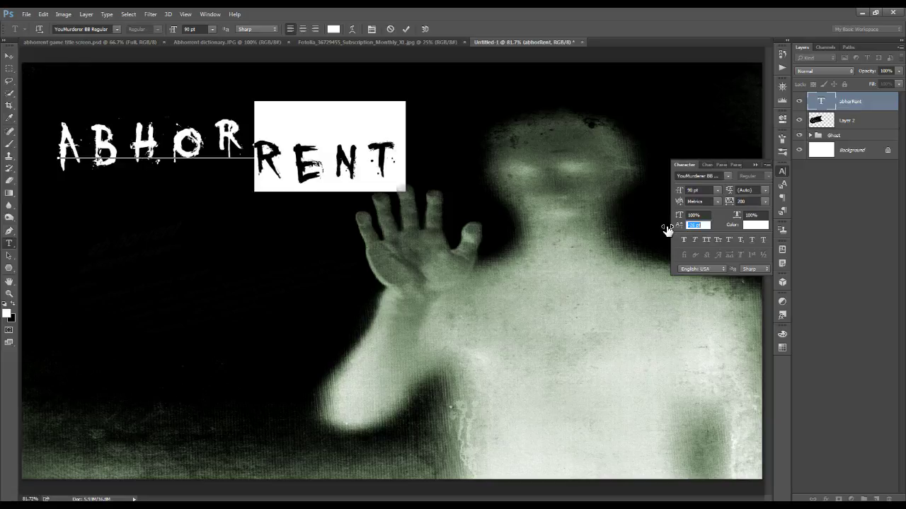
{"action": "left_click_drag", "start_coordinate": [666, 228], "coordinate": [666, 228]}
- Lower the letters ENT of the title further with a baseline shift of -47 pt
{"action": "left_click", "coordinate": [292, 163]}
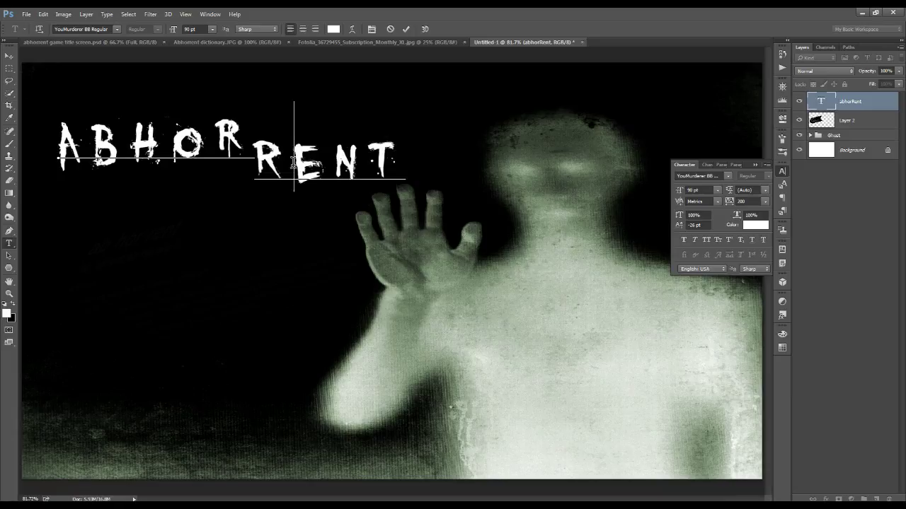
{"action": "key", "text": "shift+Right"}
{"action": "key", "text": "shift+Right"}
{"action": "key", "text": "shift+Right"}
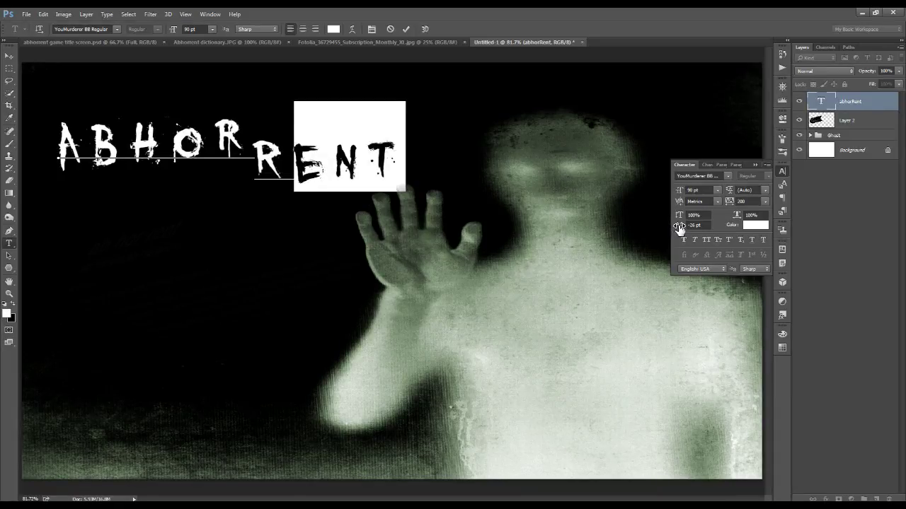
{"action": "left_click_drag", "start_coordinate": [678, 228], "coordinate": [678, 228]}
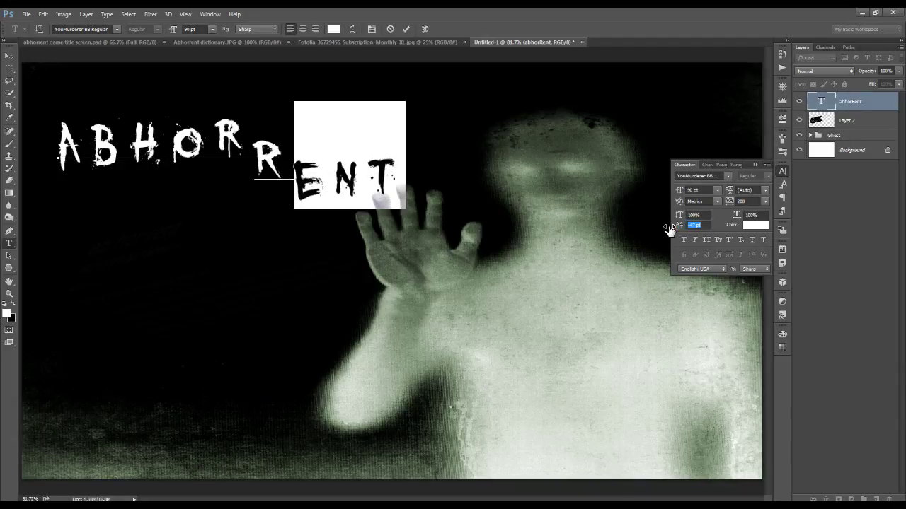
- Lower the last two letters, NT, with a baseline shift of -66 pt
{"action": "left_click", "coordinate": [332, 187]}
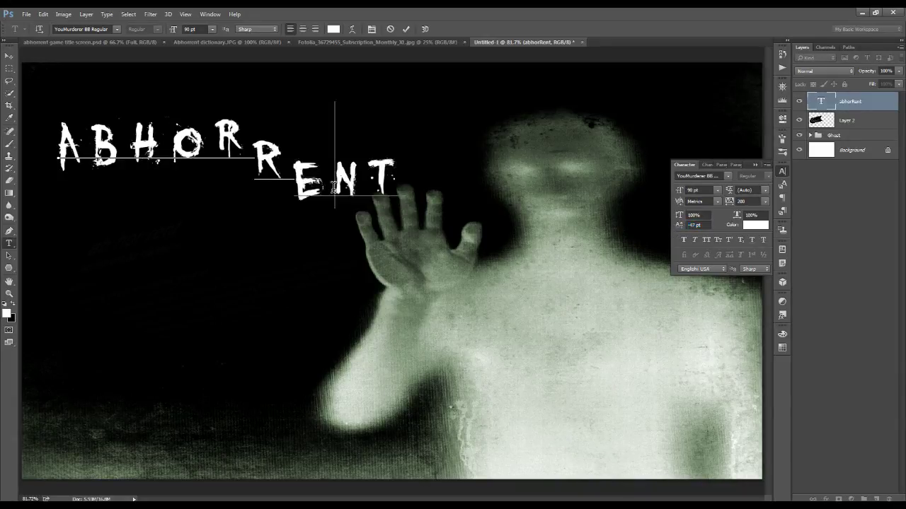
{"action": "key", "text": "shift+Right"}
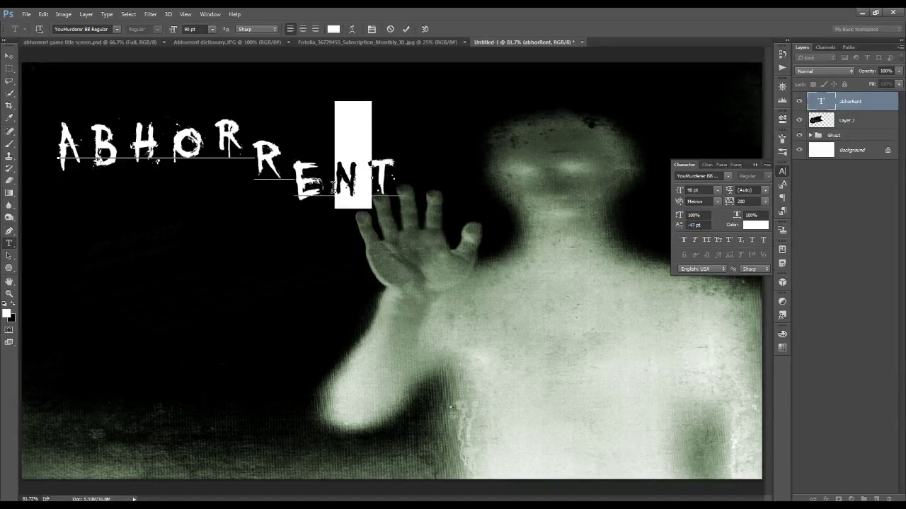
{"action": "key", "text": "shift+Right"}
{"action": "left_click", "coordinate": [677, 228]}
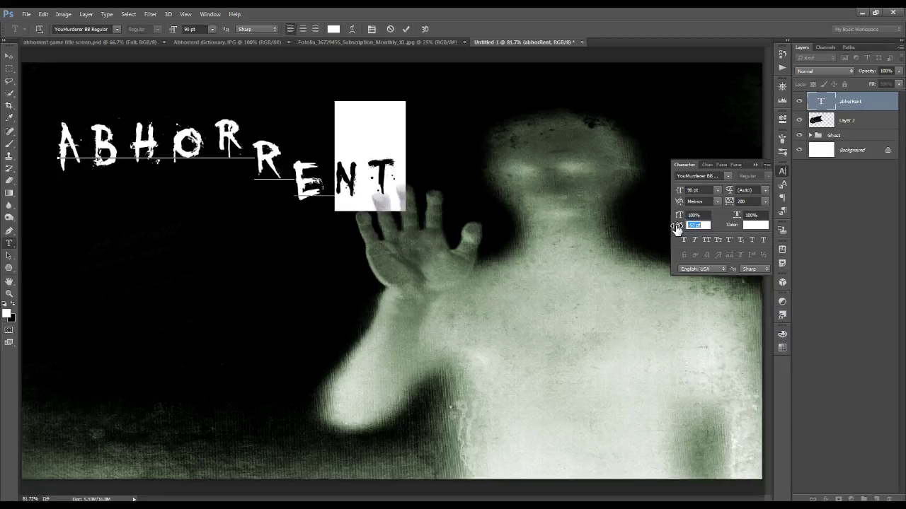
{"action": "key", "text": "Down"}
{"action": "key", "text": "Down"}
{"action": "key", "text": "Down"}
{"action": "key", "text": "Down"}
{"action": "key", "text": "Down"}
{"action": "key", "text": "Down"}
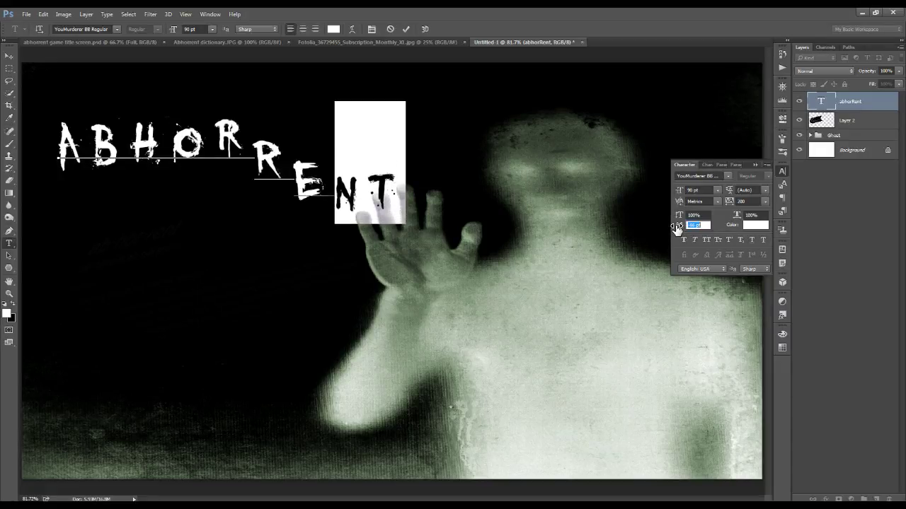
- Lower the final T onto the ghost's fingertips with a baseline shift of -91 pt
{"action": "double_click", "coordinate": [367, 196]}
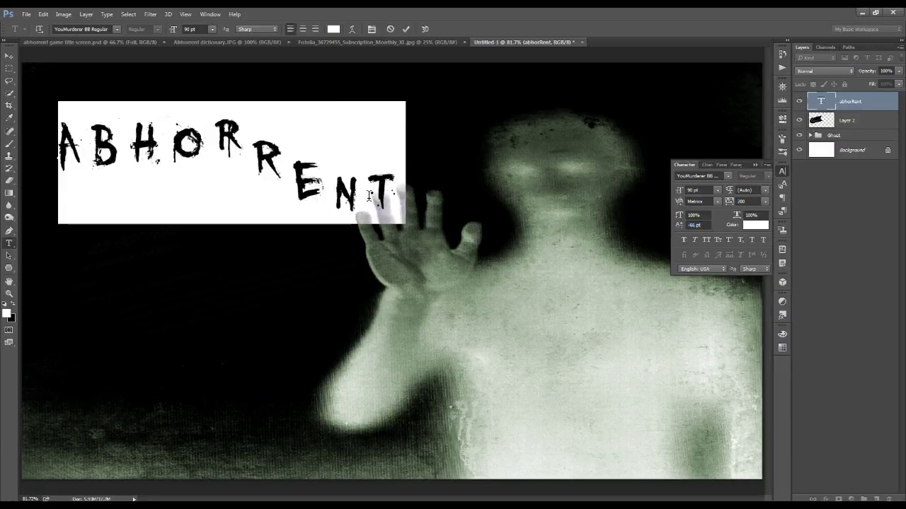
{"action": "left_click", "coordinate": [374, 196]}
{"action": "double_click", "coordinate": [376, 196]}
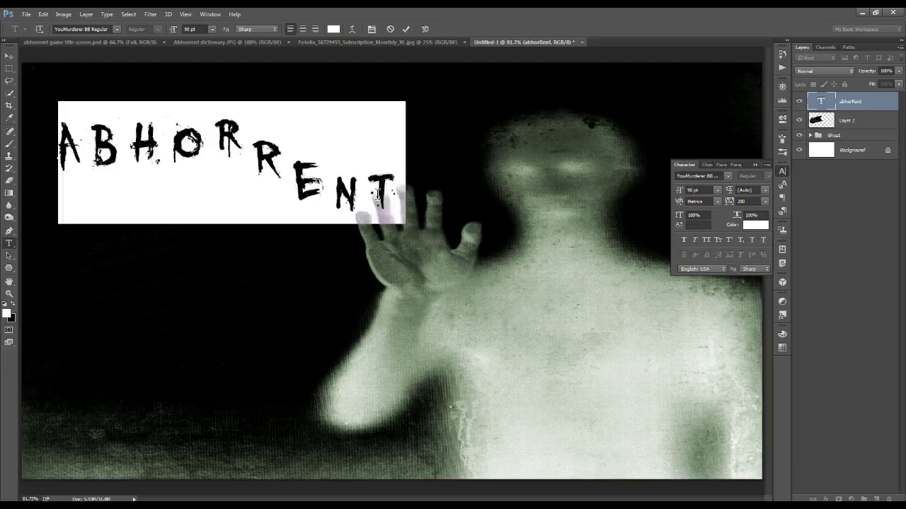
{"action": "left_click", "coordinate": [374, 196]}
{"action": "key", "text": "shift+Right"}
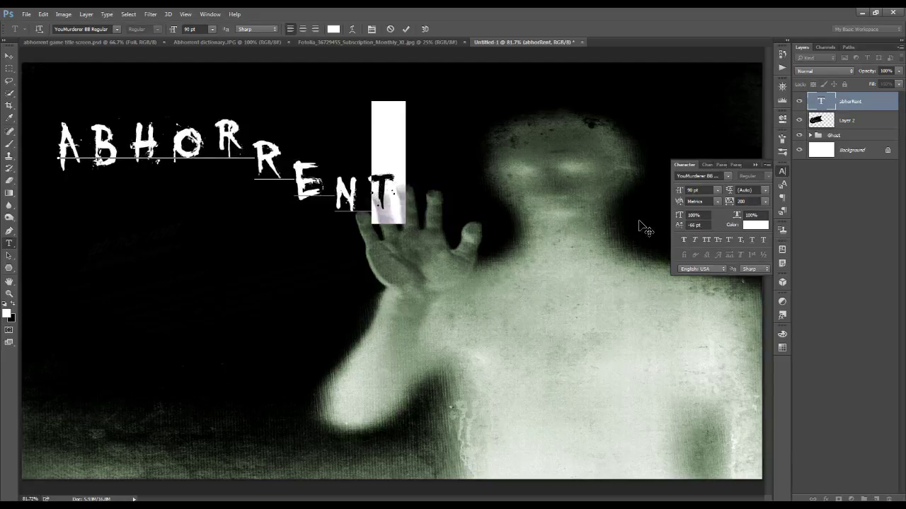
{"action": "left_click_drag", "start_coordinate": [680, 226], "coordinate": [677, 225]}
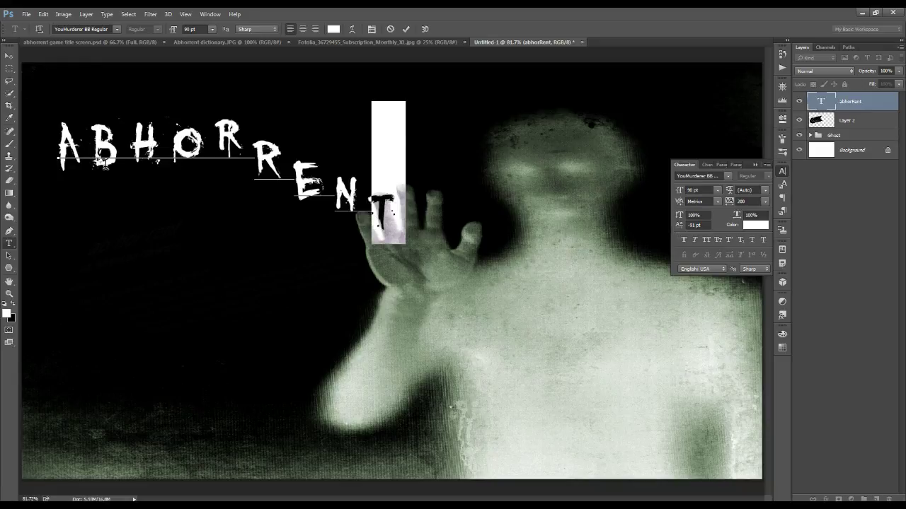
- Set the baseline shift of the title's O to -5 pt and of its H to 9 pt
{"action": "left_click", "coordinate": [88, 145]}
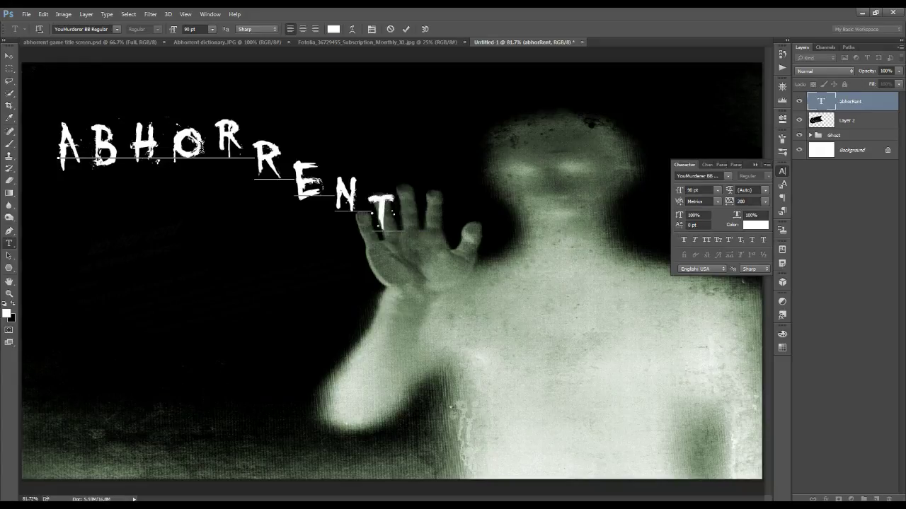
{"action": "left_click", "coordinate": [204, 145]}
{"action": "key", "text": "shift+Left"}
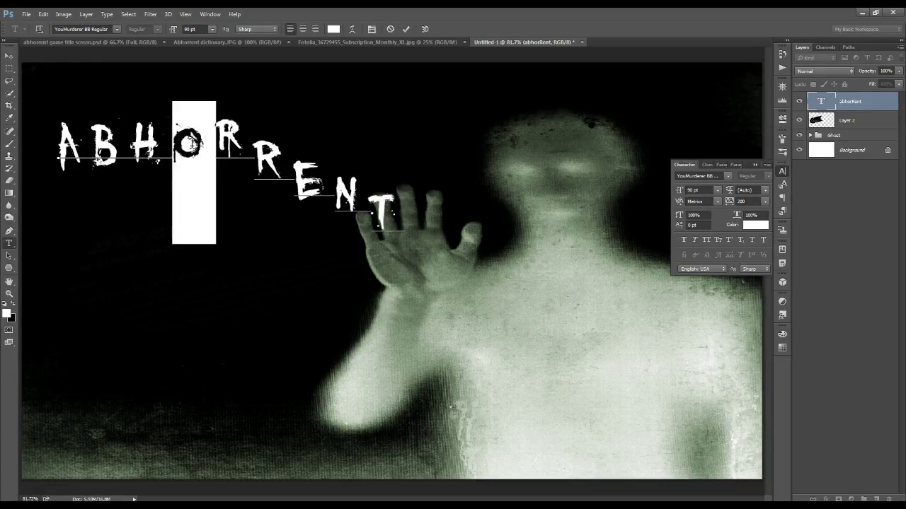
{"action": "left_click", "coordinate": [680, 228]}
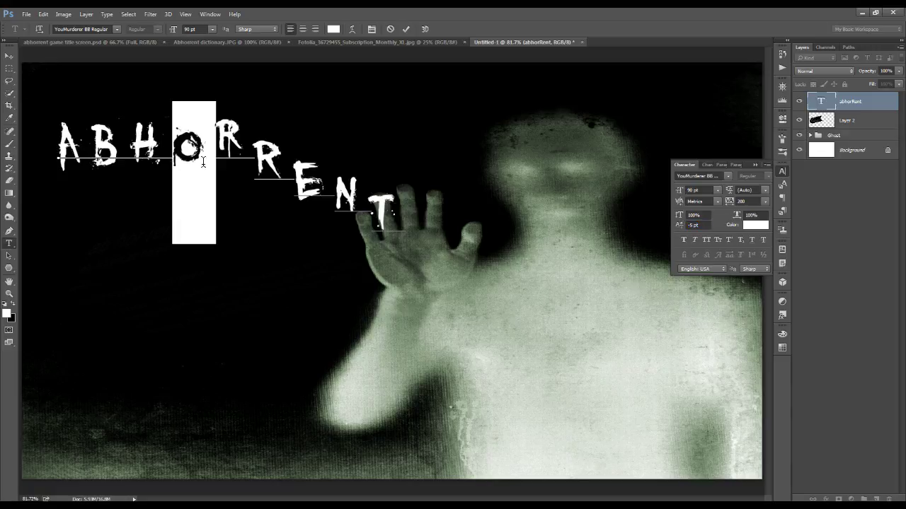
{"action": "left_click", "coordinate": [160, 147]}
{"action": "key", "text": "shift+Left"}
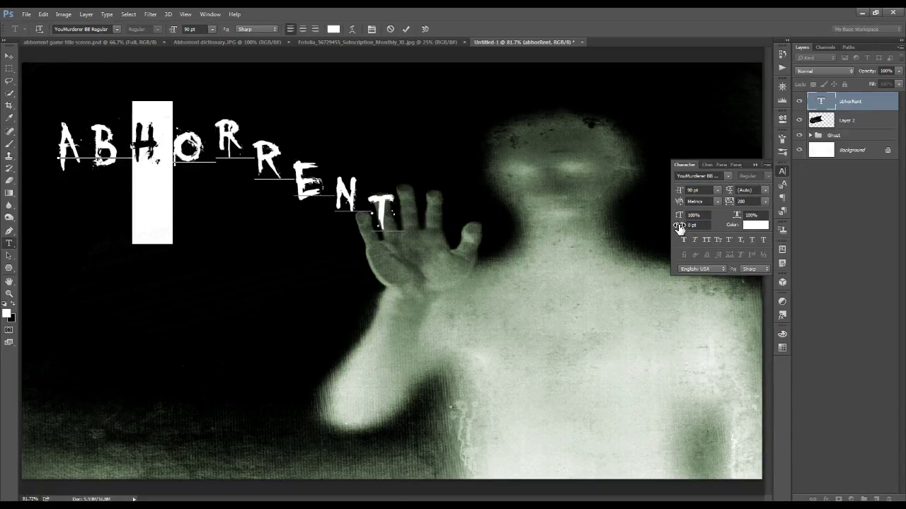
{"action": "left_click_drag", "start_coordinate": [679, 228], "coordinate": [679, 228]}
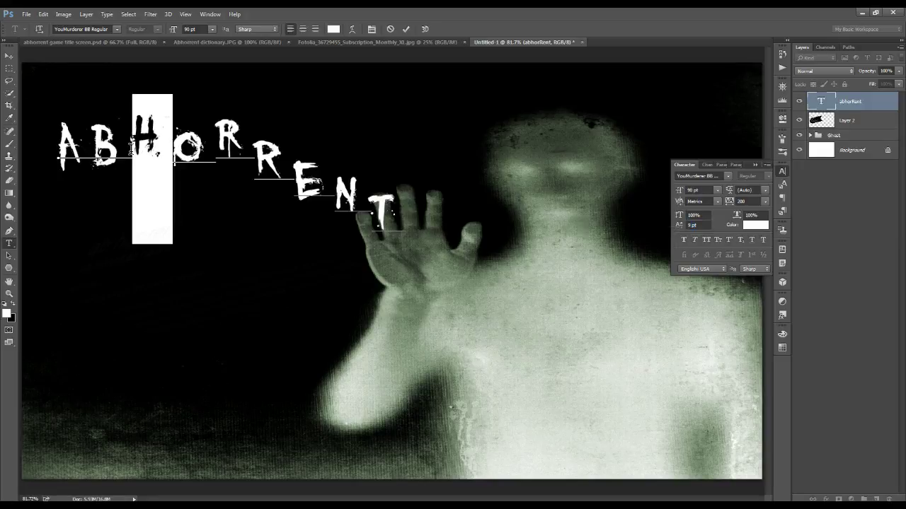
- Give the first letter A a baseline shift of -24 pt and a vertical scale of 149%, and commit the title text
{"action": "left_click", "coordinate": [89, 149]}
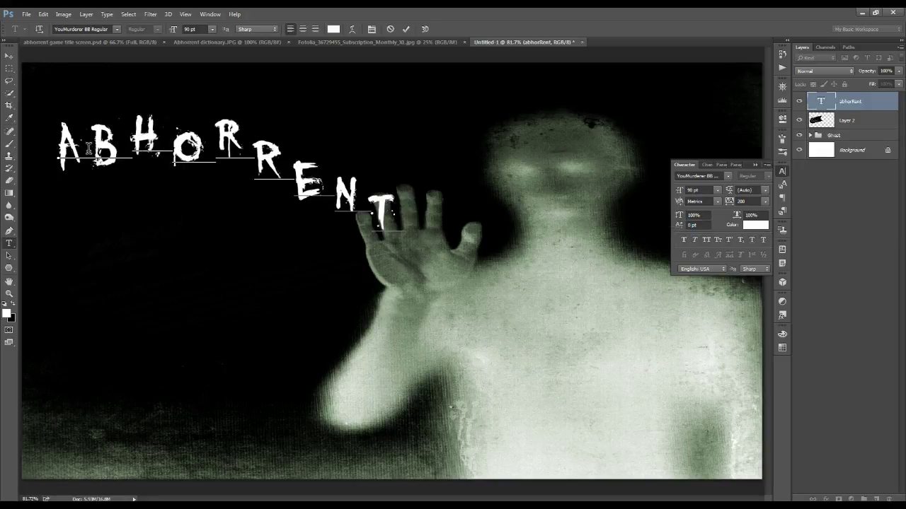
{"action": "key", "text": "shift+Left"}
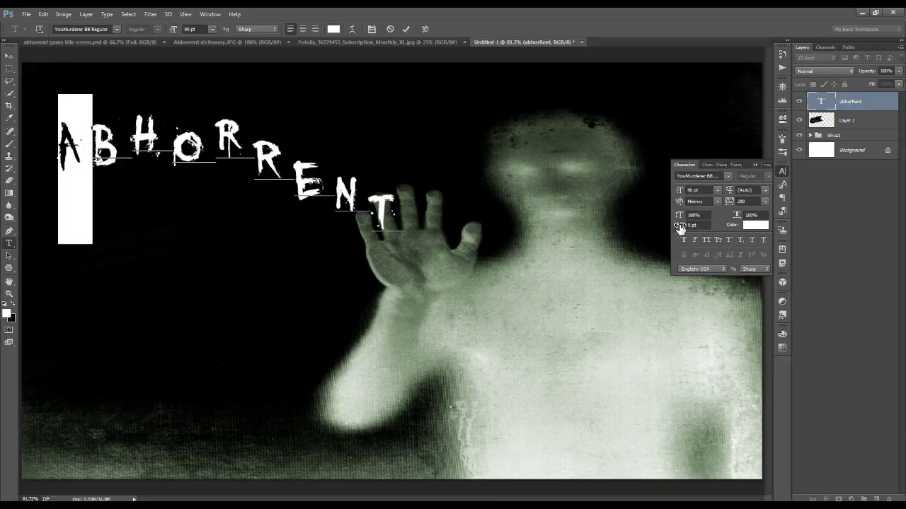
{"action": "left_click_drag", "start_coordinate": [680, 228], "coordinate": [679, 229]}
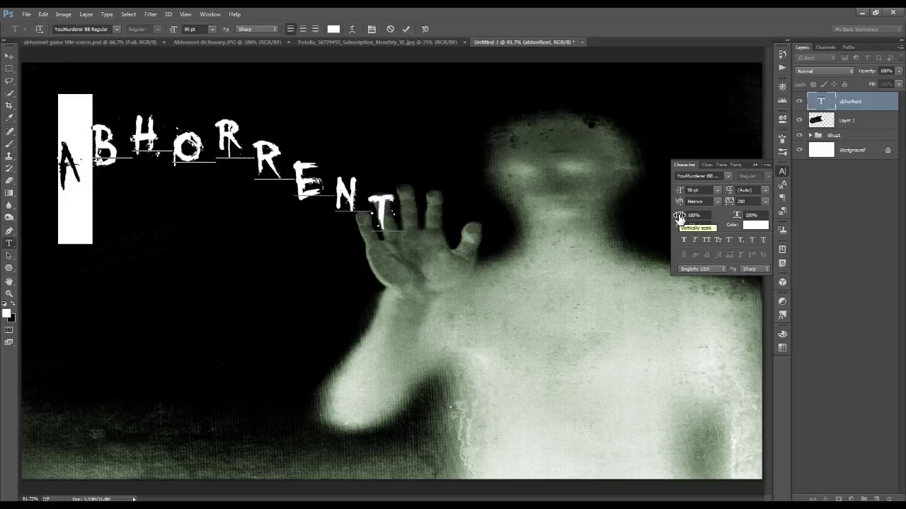
{"action": "left_click_drag", "start_coordinate": [677, 218], "coordinate": [704, 212]}
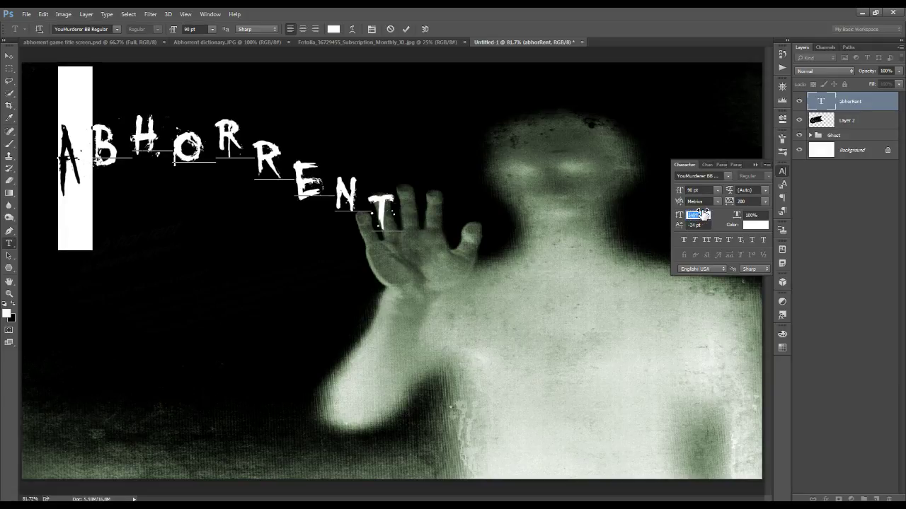
{"action": "left_click", "coordinate": [695, 215]}
{"action": "left_click", "coordinate": [407, 29]}
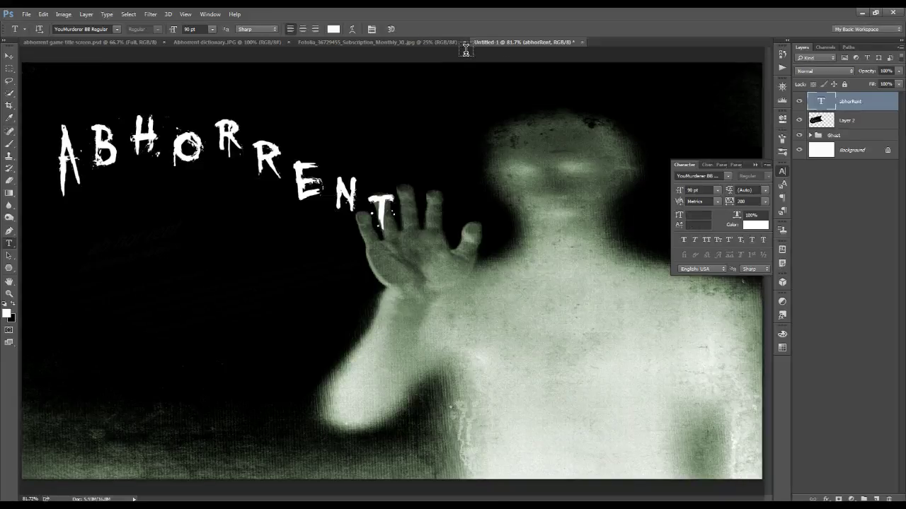
- Convert the title text layer to a smart object and apply a Gaussian Blur with a 1.5-pixel radius
{"action": "right_click", "coordinate": [856, 100]}
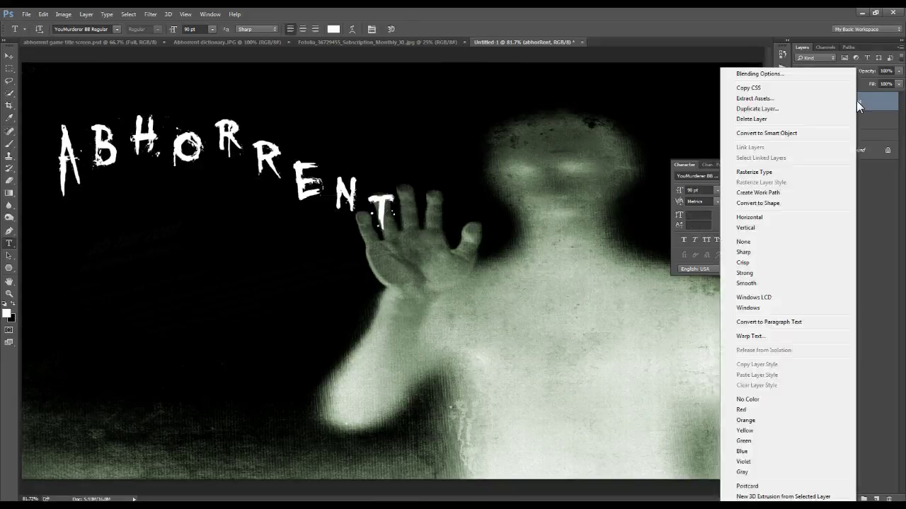
{"action": "left_click", "coordinate": [799, 133]}
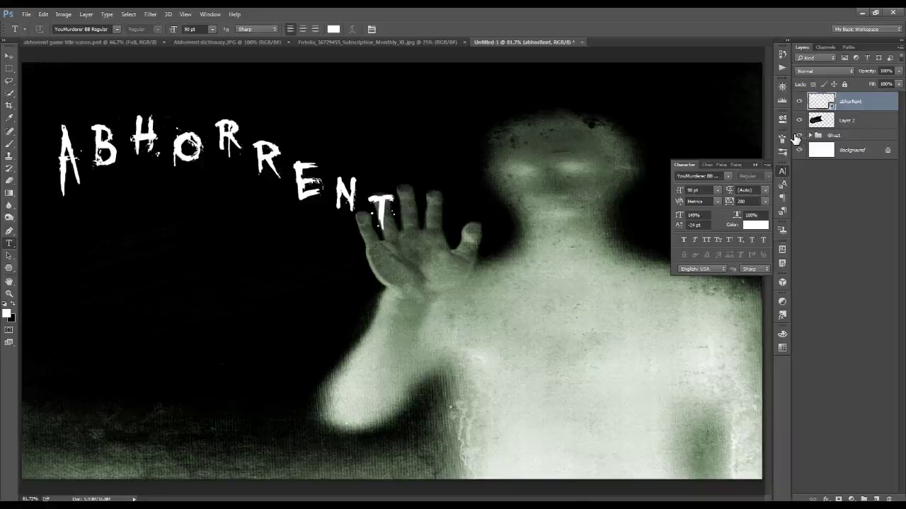
{"action": "left_click", "coordinate": [153, 14]}
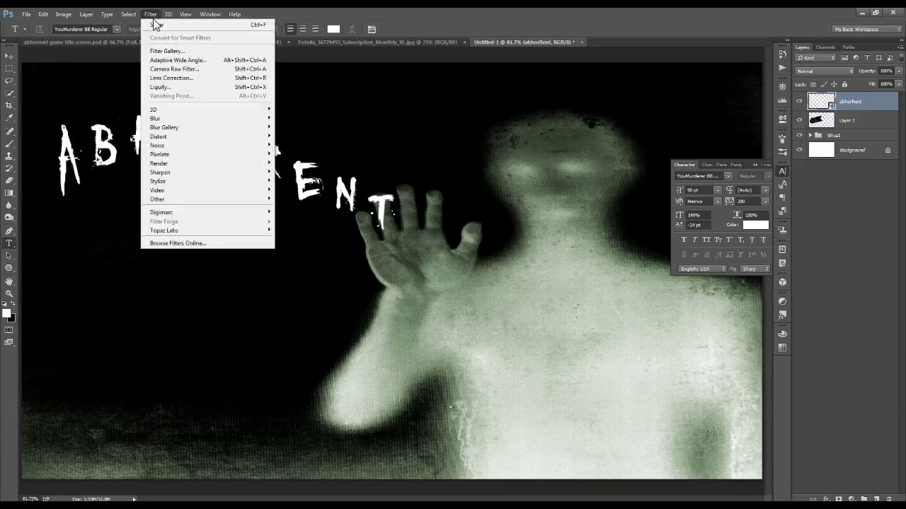
{"action": "mouse_move", "coordinate": [163, 118]}
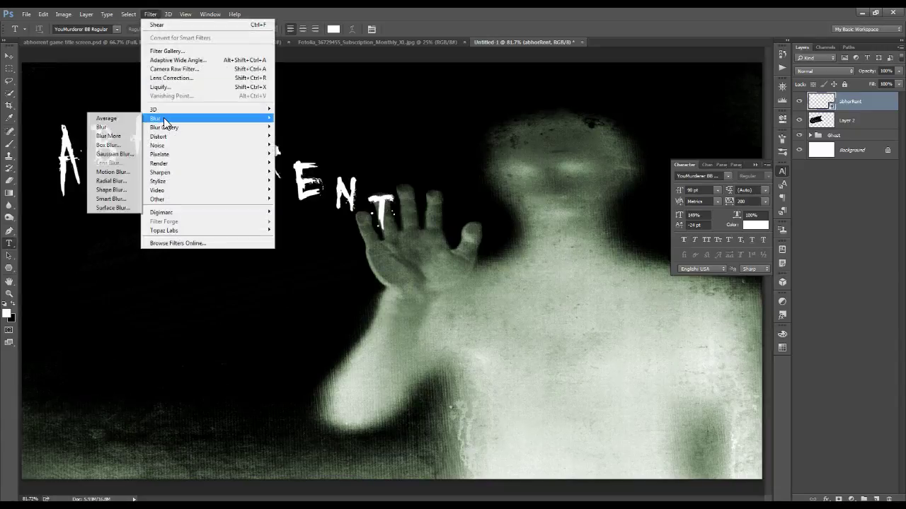
{"action": "left_click", "coordinate": [124, 151]}
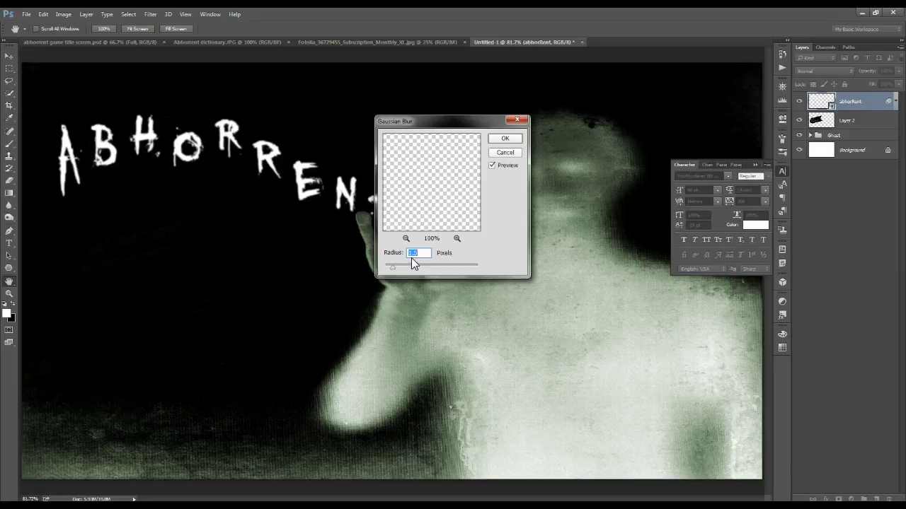
{"action": "left_click", "coordinate": [503, 140]}
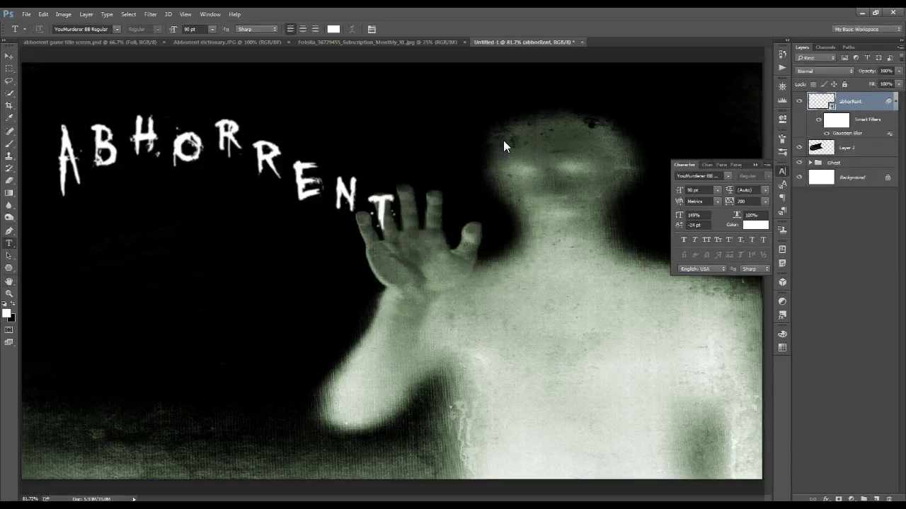
- Apply a Ripple distortion to the title smart object with an amount of 100% and Medium size
{"action": "left_click", "coordinate": [150, 16]}
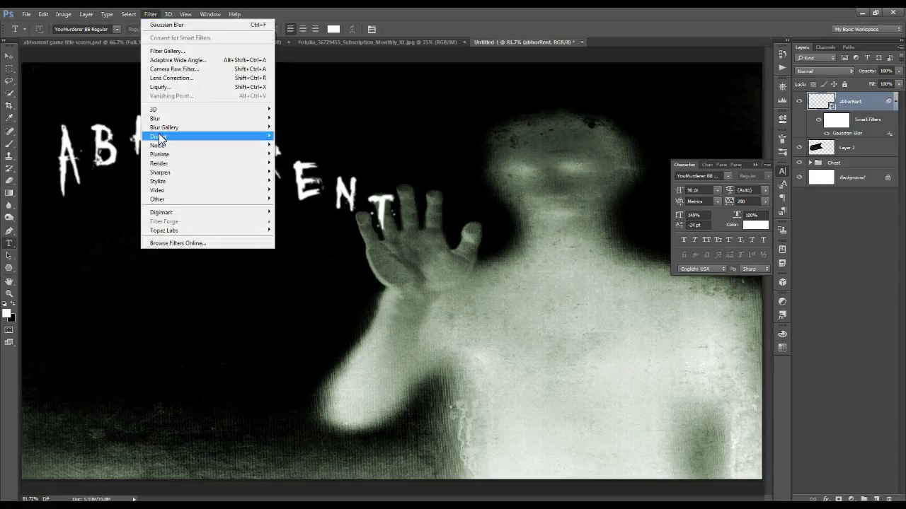
{"action": "mouse_move", "coordinate": [161, 138]}
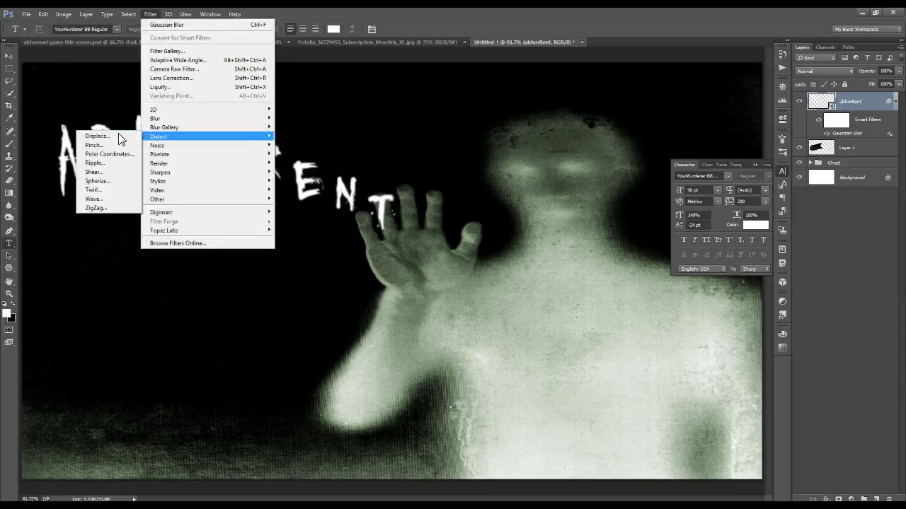
{"action": "left_click", "coordinate": [106, 167]}
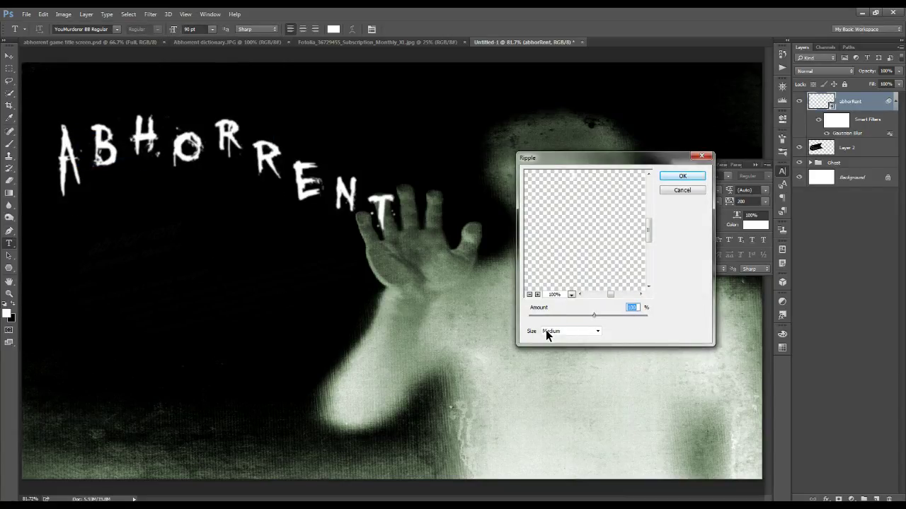
{"action": "left_click", "coordinate": [679, 175]}
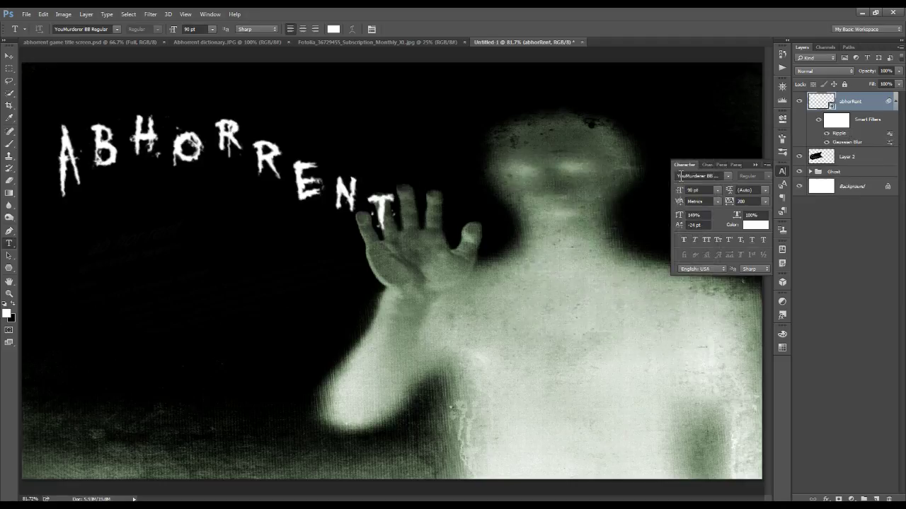
- Add an Inner Glow to the title layer with Normal blend mode and 100% opacity
{"action": "left_click", "coordinate": [826, 500]}
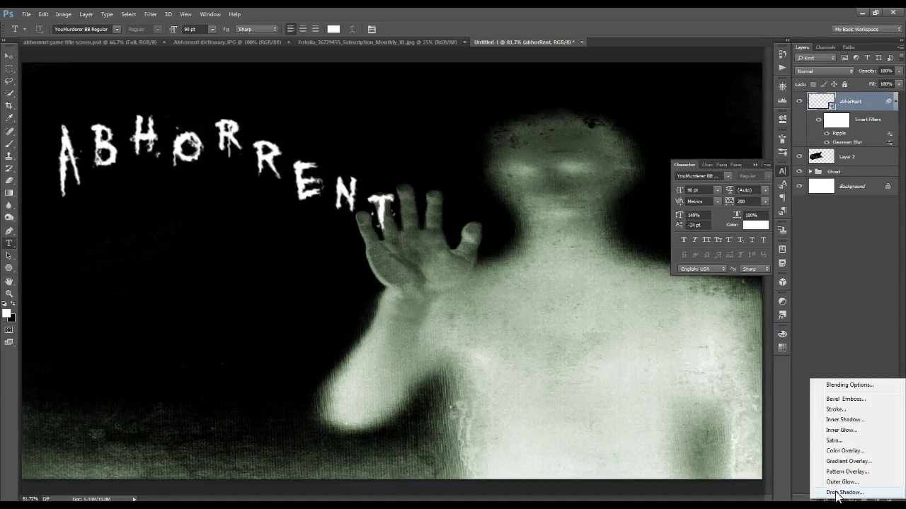
{"action": "left_click", "coordinate": [840, 431]}
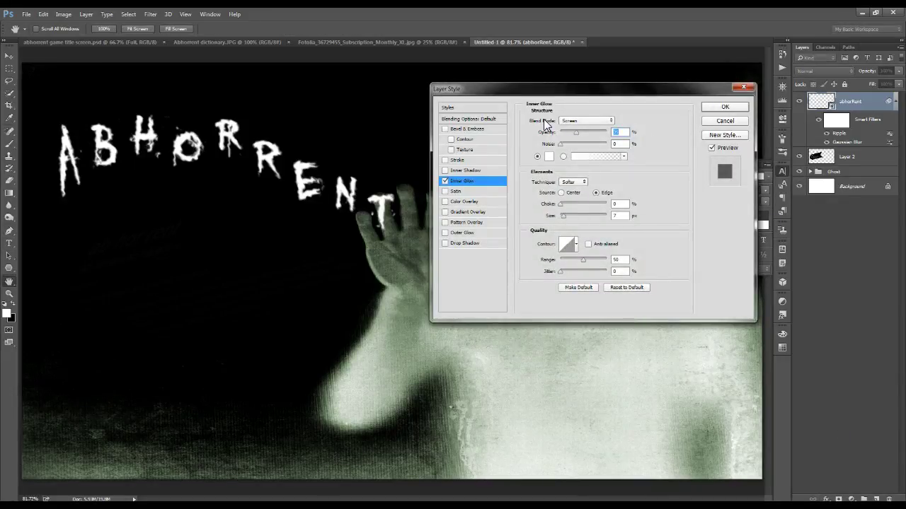
{"action": "left_click", "coordinate": [580, 121]}
{"action": "left_click", "coordinate": [576, 127]}
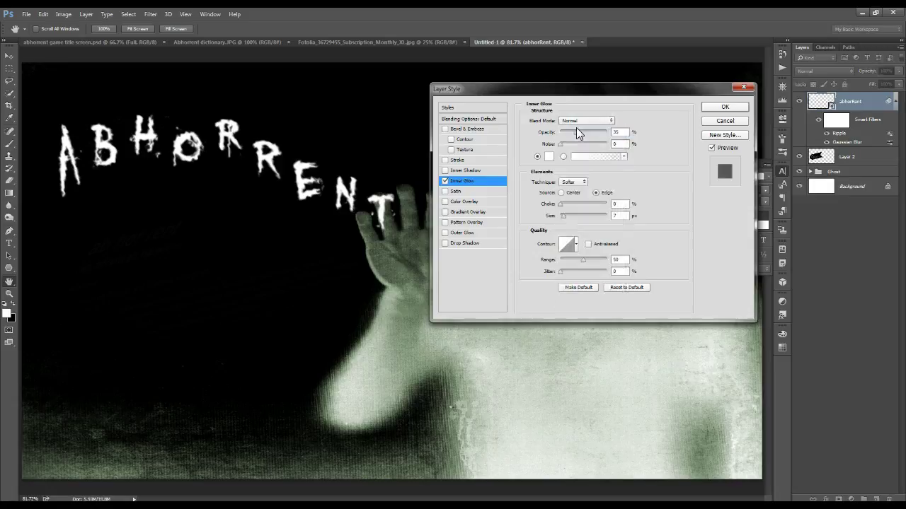
{"action": "left_click_drag", "start_coordinate": [575, 132], "coordinate": [608, 132]}
- Set the inner glow colour to dark green, RGB 16, 90, 8
{"action": "left_click", "coordinate": [549, 157]}
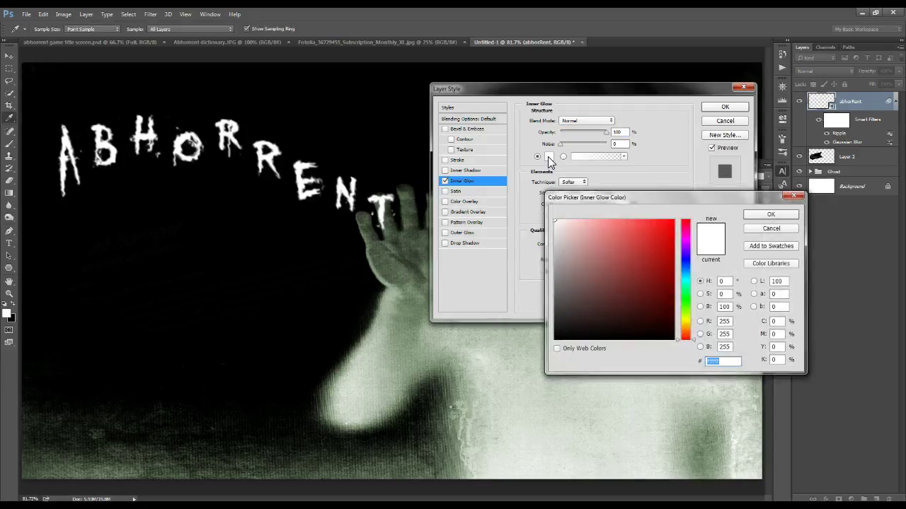
{"action": "double_click", "coordinate": [719, 321]}
{"action": "type", "text": "16"}
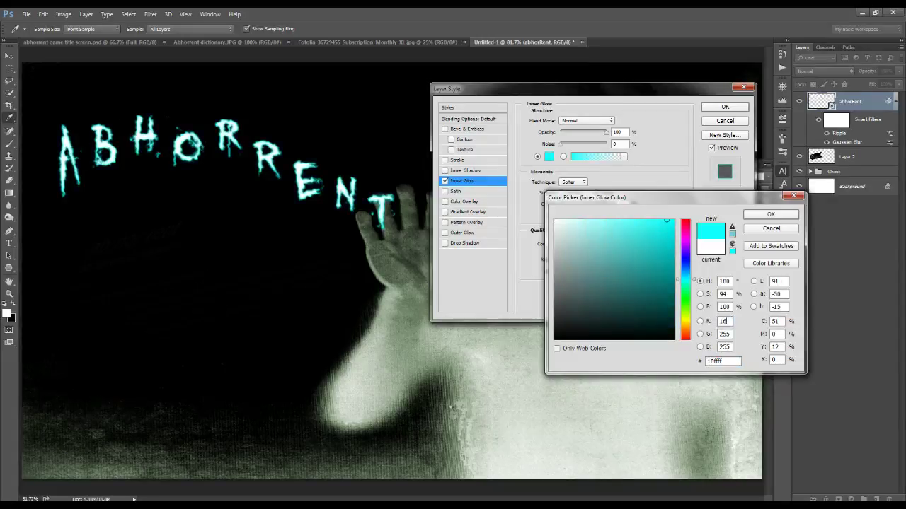
{"action": "key", "text": "Tab"}
{"action": "type", "text": "90"}
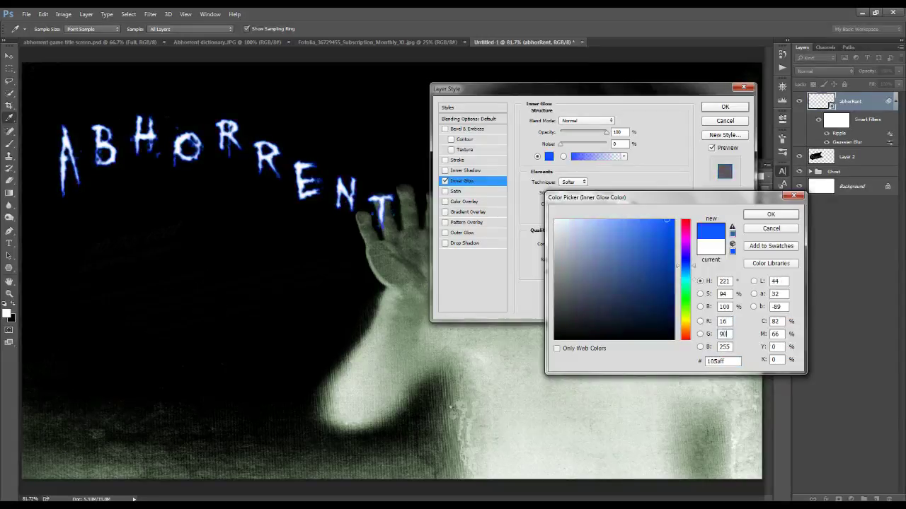
{"action": "key", "text": "Tab"}
{"action": "type", "text": "8"}
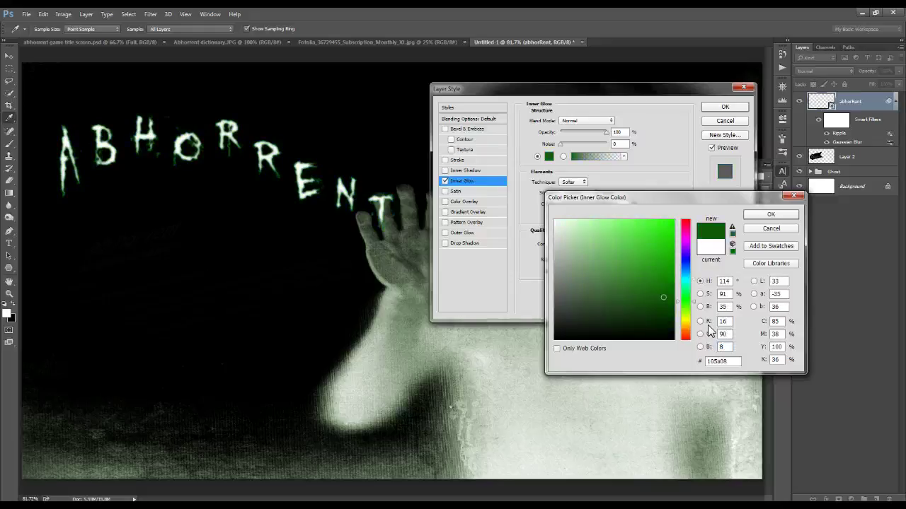
{"action": "left_click", "coordinate": [769, 215]}
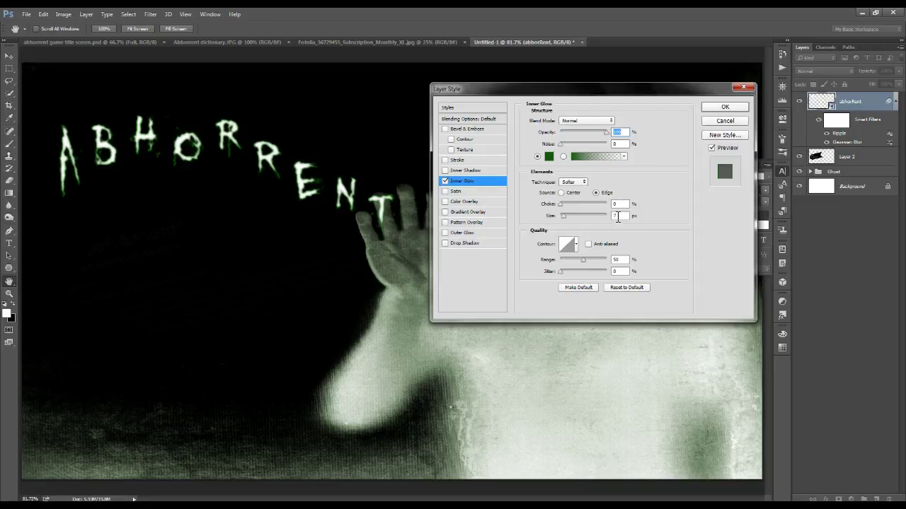
- Give the inner glow a rounded stepped contour and turn on anti-aliasing for it
{"action": "left_click", "coordinate": [576, 244]}
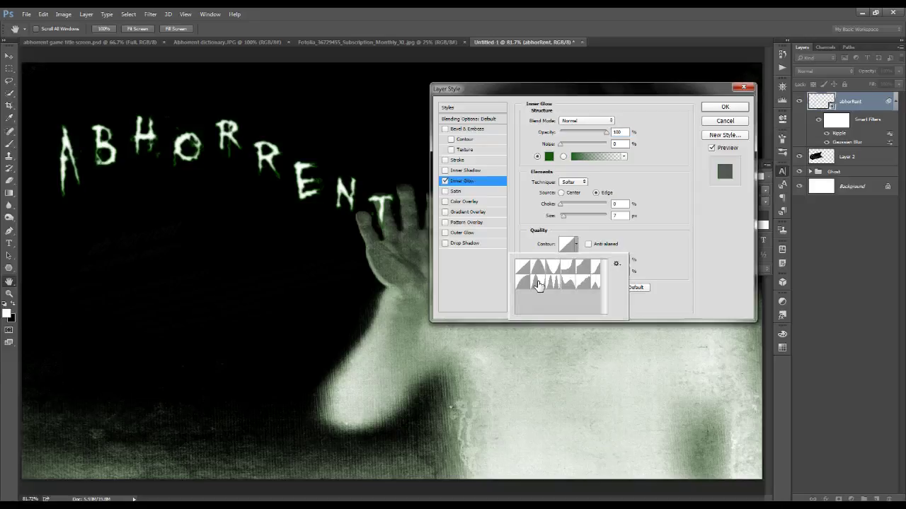
{"action": "left_click", "coordinate": [585, 287]}
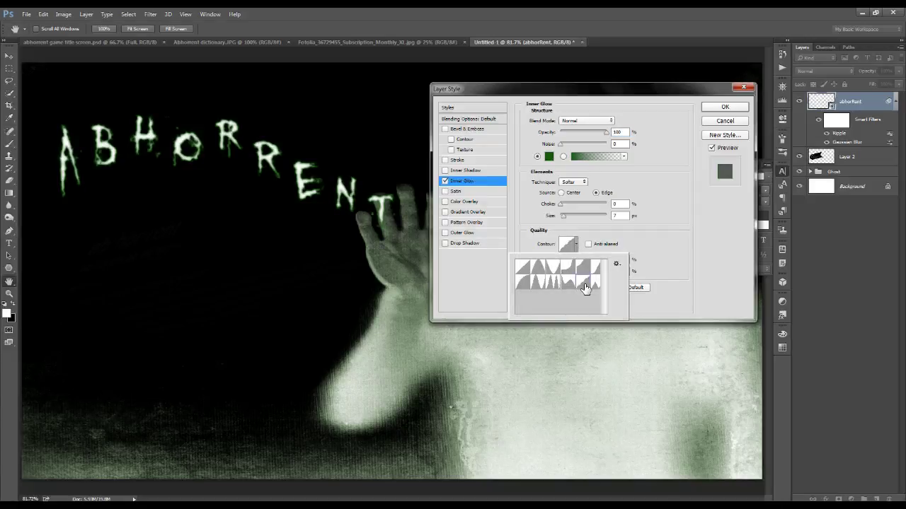
{"action": "left_click", "coordinate": [588, 244]}
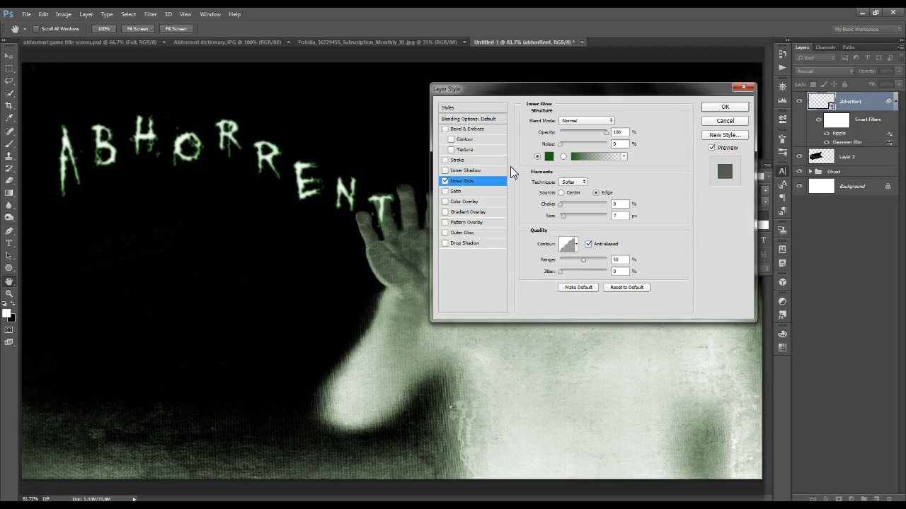
- Add an Outer Glow to the title layer and set its opacity to 50%
{"action": "left_click", "coordinate": [470, 234]}
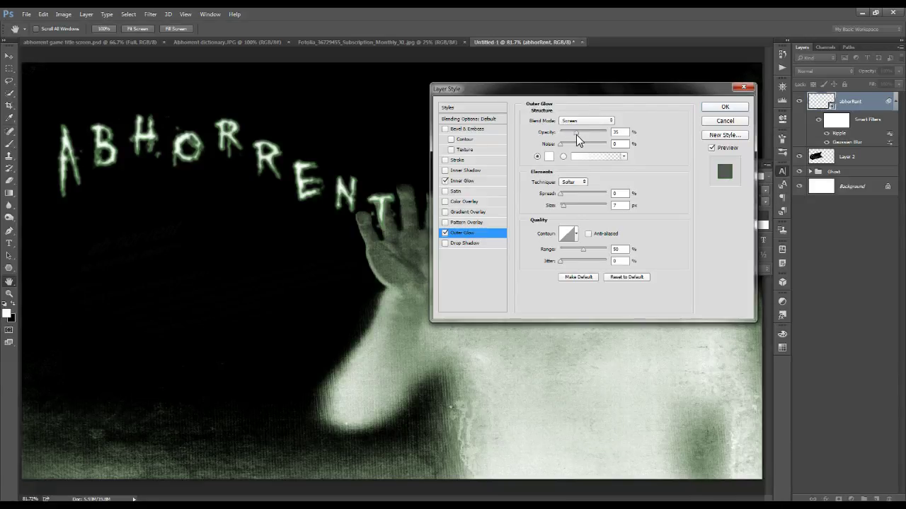
{"action": "left_click_drag", "start_coordinate": [576, 134], "coordinate": [575, 133]}
{"action": "type", "text": "50"}
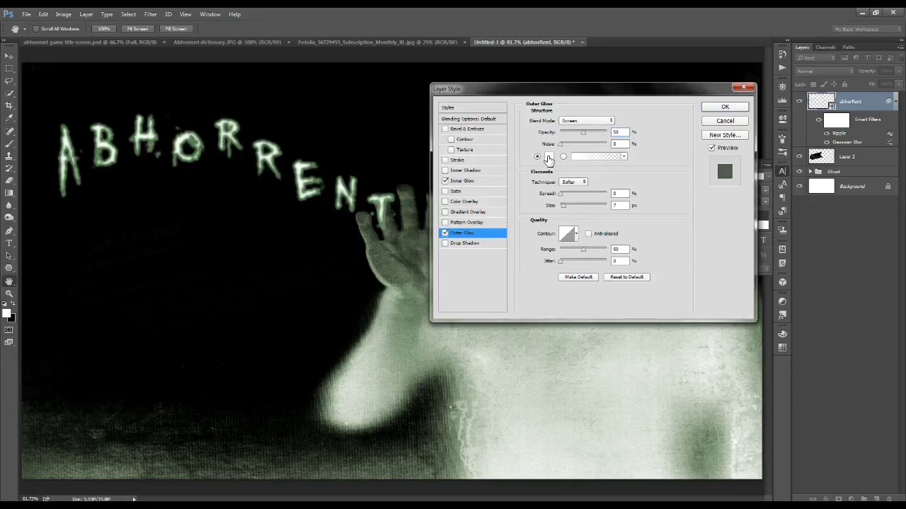
- Set the outer glow colour to green, RGB 53, 153, 40
{"action": "left_click", "coordinate": [549, 157]}
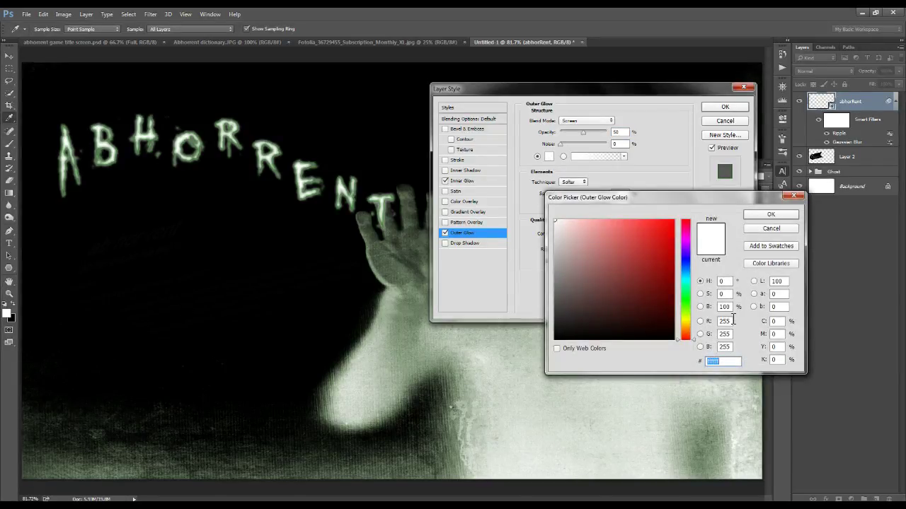
{"action": "left_click", "coordinate": [716, 321]}
{"action": "type", "text": "53"}
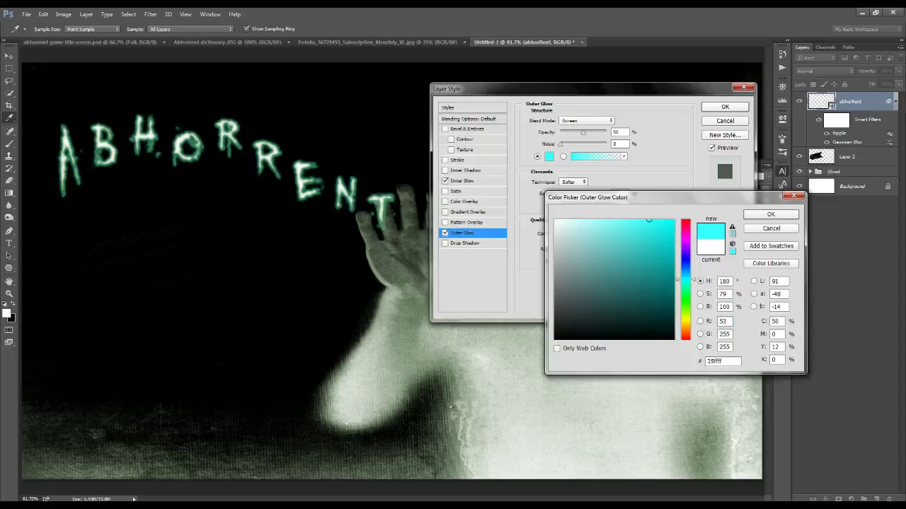
{"action": "key", "text": "Tab"}
{"action": "type", "text": "153"}
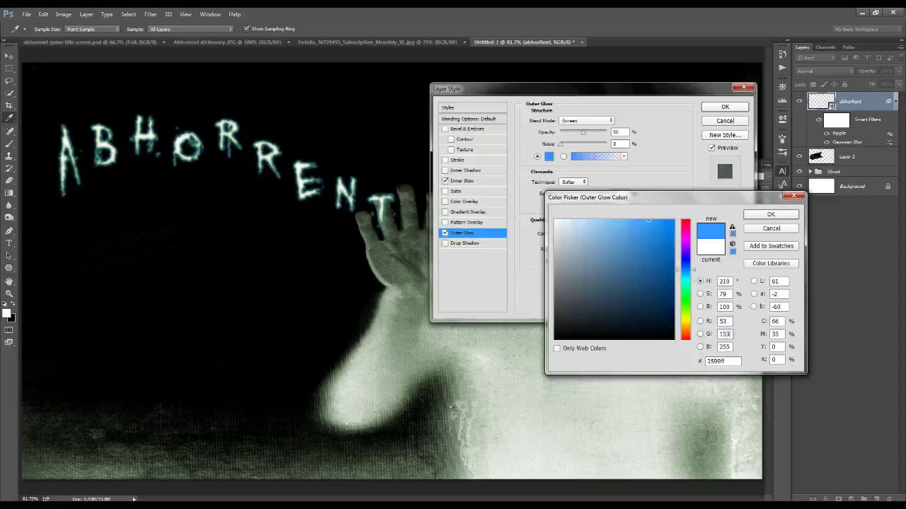
{"action": "key", "text": "Tab"}
{"action": "type", "text": "40"}
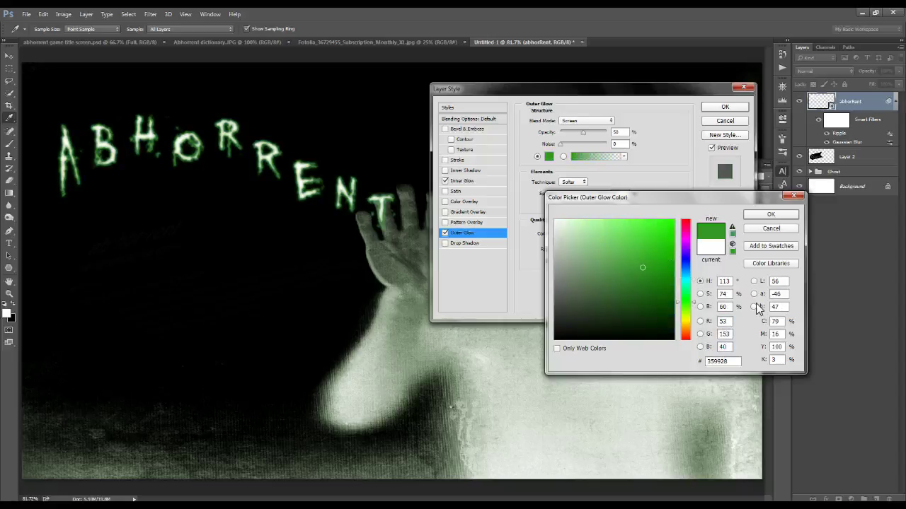
{"action": "left_click", "coordinate": [779, 215]}
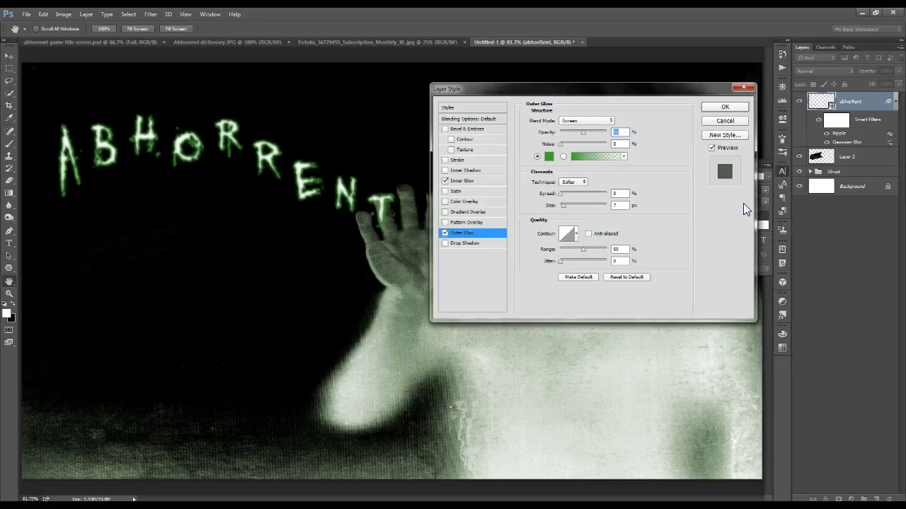
- Set the outer glow size to 50 px and apply the layer style to the title
{"action": "double_click", "coordinate": [622, 205]}
{"action": "type", "text": "50"}
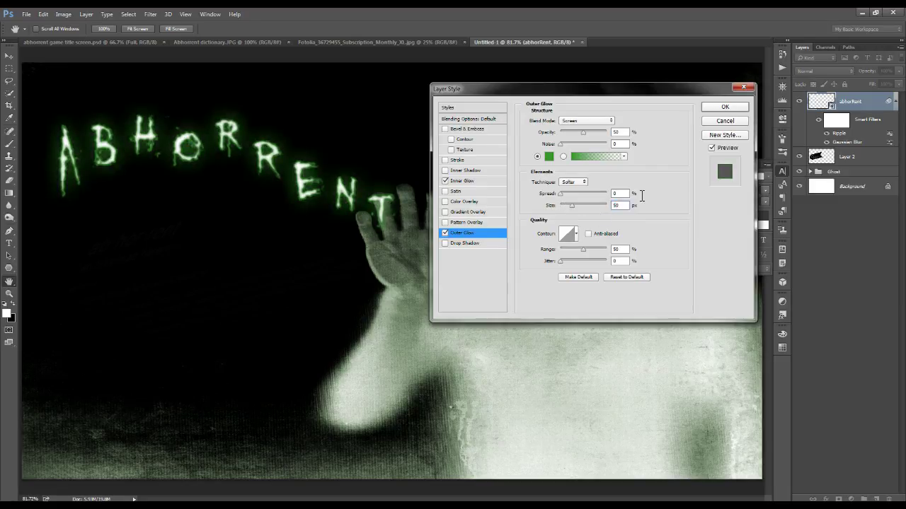
{"action": "left_click", "coordinate": [721, 108]}
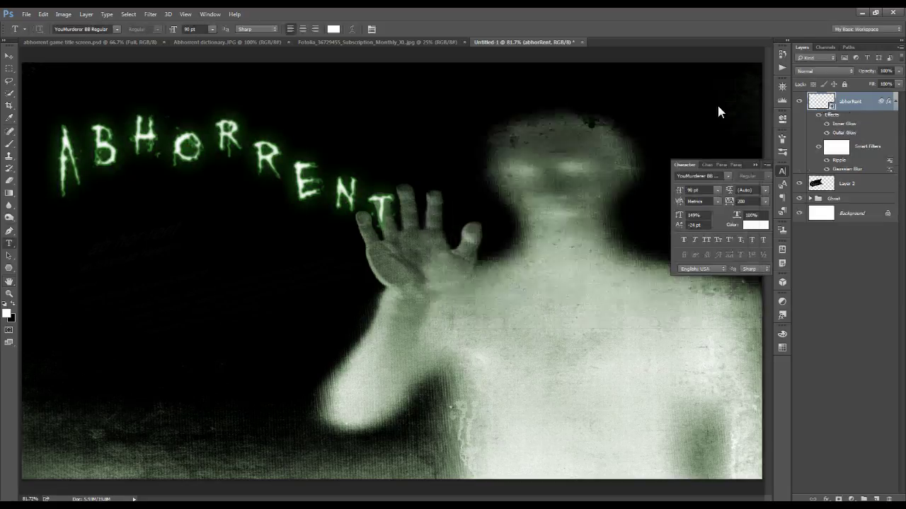
{"action": "left_click", "coordinate": [832, 314]}
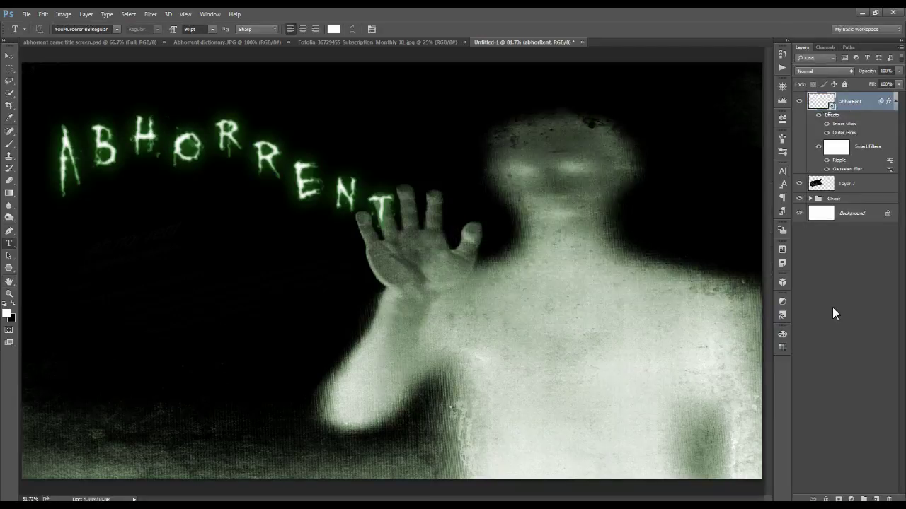
- Duplicate the title as a new independent smart object and hide the Inner Glow on the copy
{"action": "right_click", "coordinate": [862, 101]}
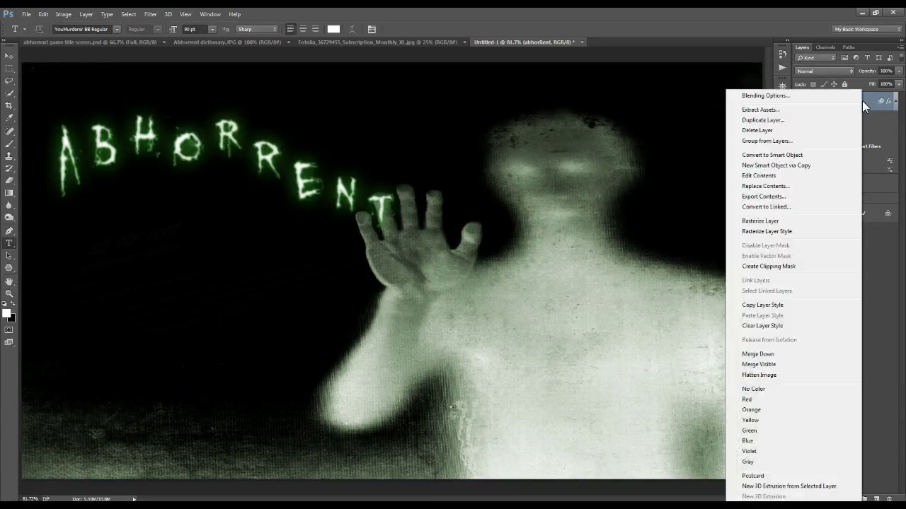
{"action": "left_click", "coordinate": [790, 167]}
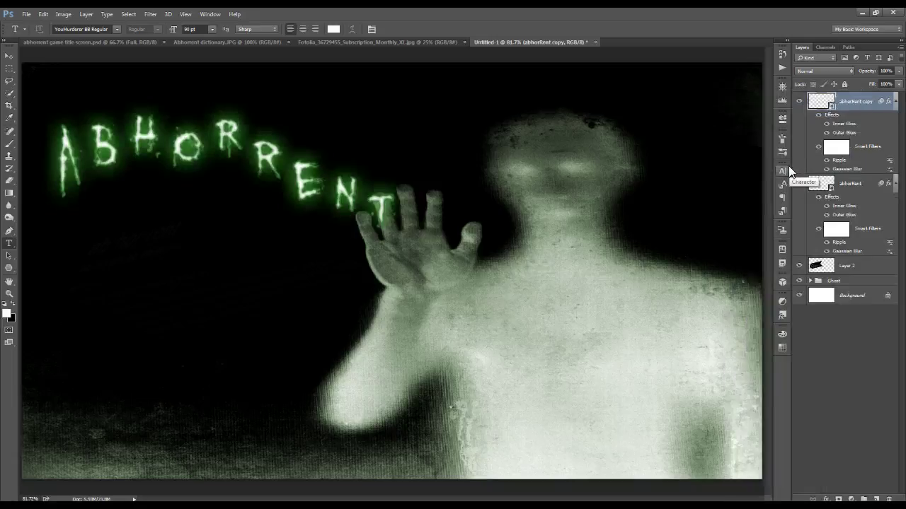
{"action": "left_click", "coordinate": [826, 127]}
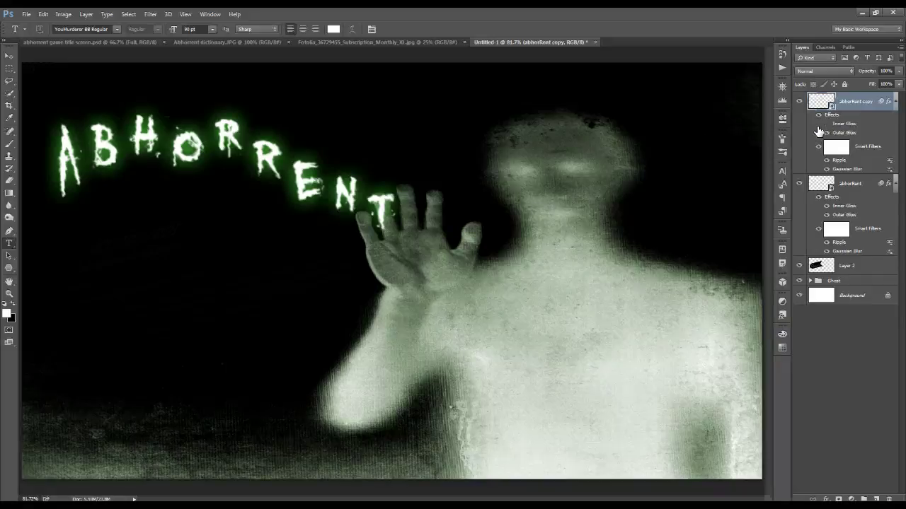
- Apply a Radial Blur to the title copy with amount 100, Zoom method and Best quality, centring the blur over the title's upper-left area
{"action": "left_click", "coordinate": [151, 14]}
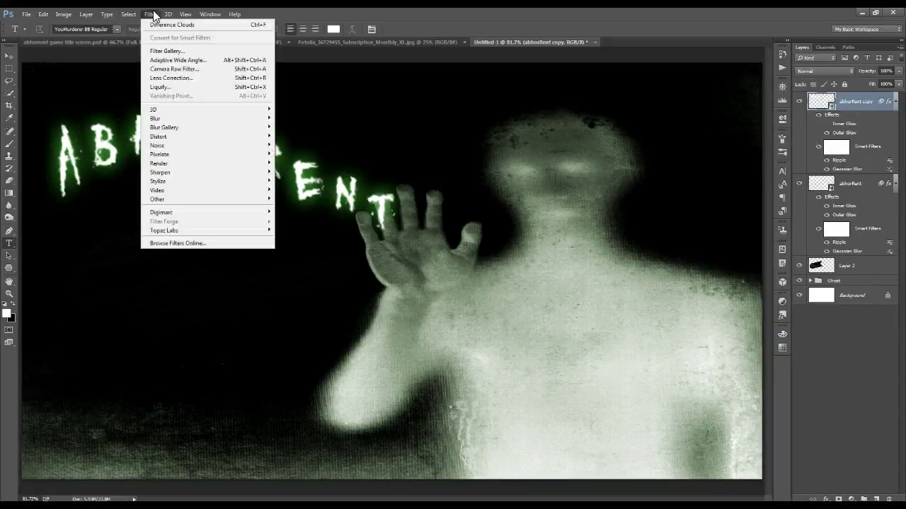
{"action": "mouse_move", "coordinate": [161, 117]}
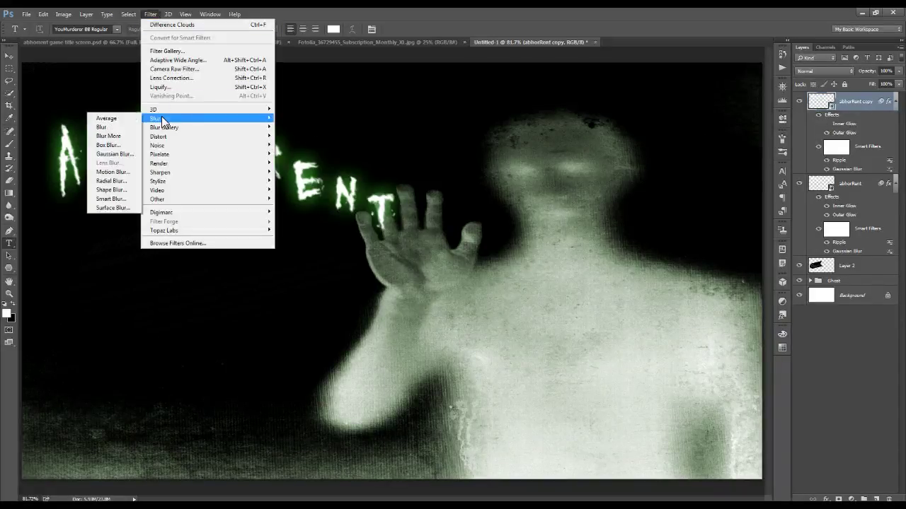
{"action": "left_click", "coordinate": [112, 178]}
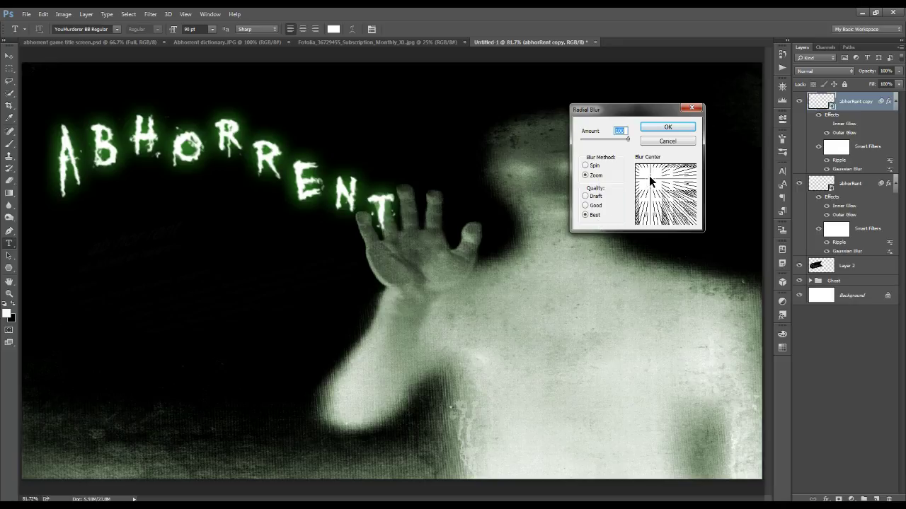
{"action": "mouse_move", "coordinate": [648, 176]}
{"action": "left_mouse_down"}
{"action": "mouse_move", "coordinate": [666, 188]}
{"action": "mouse_move", "coordinate": [668, 172]}
{"action": "mouse_move", "coordinate": [652, 172]}
{"action": "mouse_move", "coordinate": [647, 189]}
{"action": "mouse_move", "coordinate": [658, 192]}
{"action": "mouse_move", "coordinate": [649, 177]}
{"action": "left_mouse_up"}
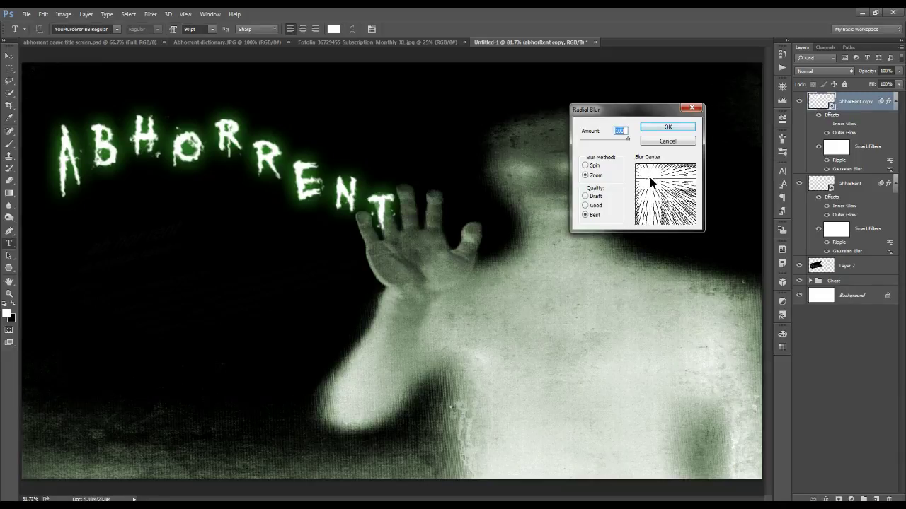
{"action": "left_click", "coordinate": [674, 127]}
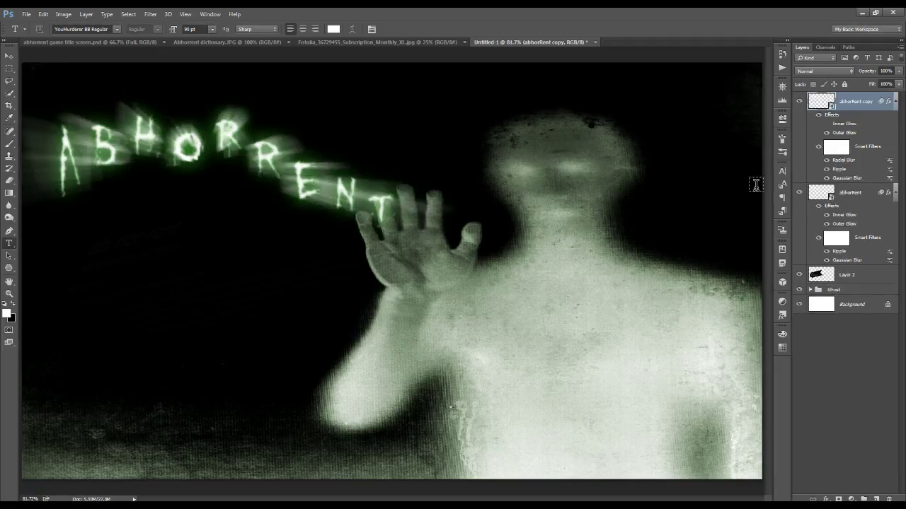
- Add a new layer above the title copy and fill it with black at 100% opacity in Normal mode
{"action": "left_click", "coordinate": [876, 499]}
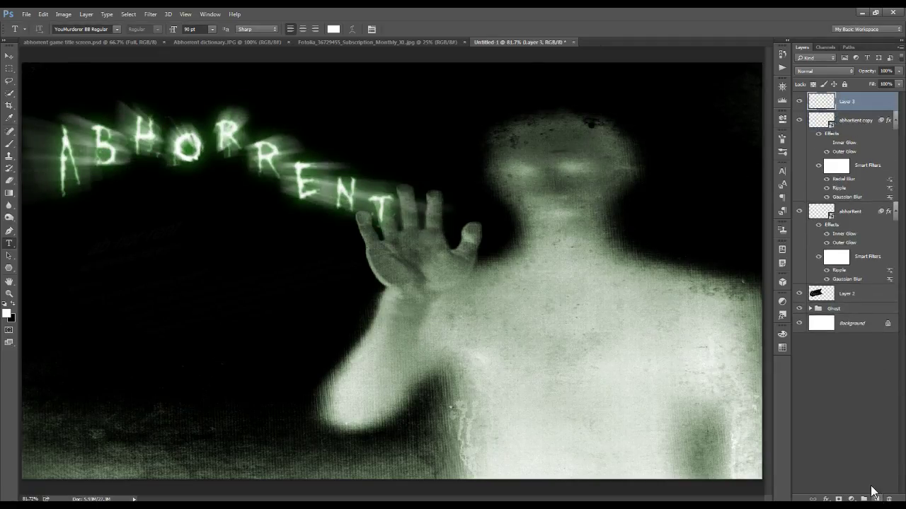
{"action": "left_click", "coordinate": [44, 15]}
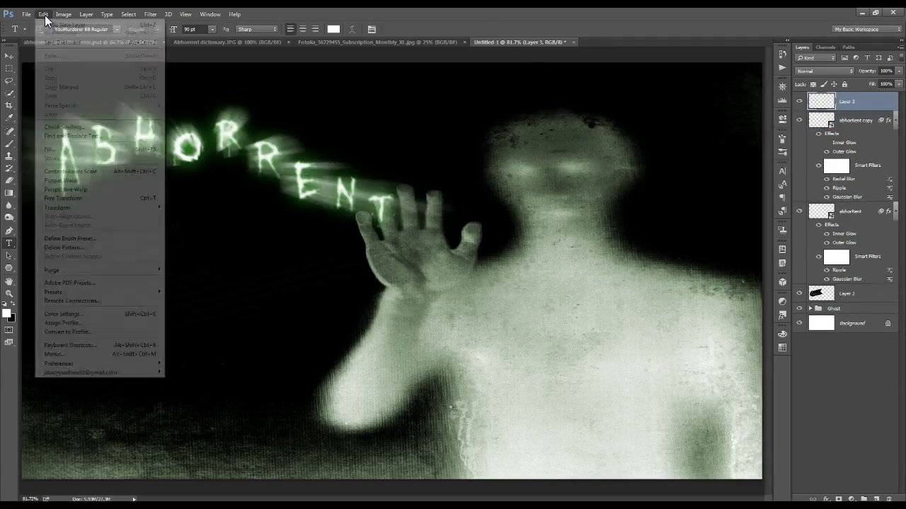
{"action": "left_click", "coordinate": [50, 150]}
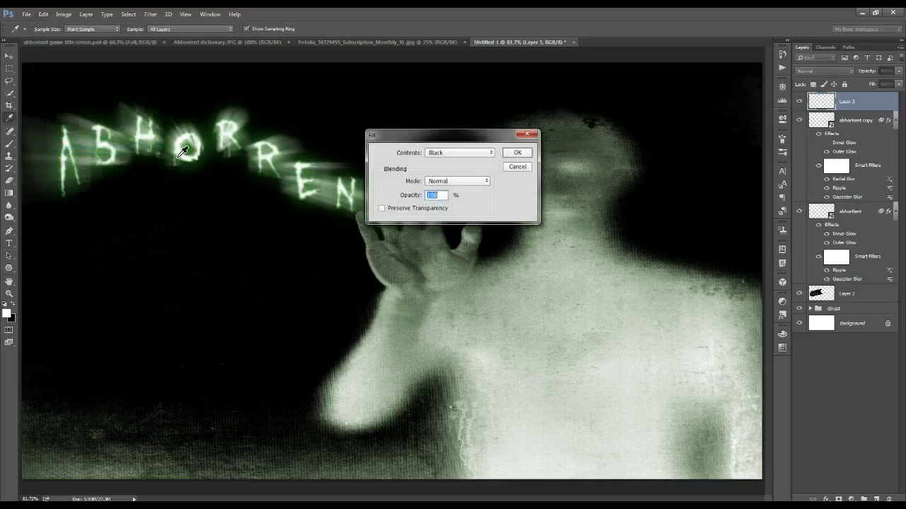
{"action": "left_click", "coordinate": [516, 153]}
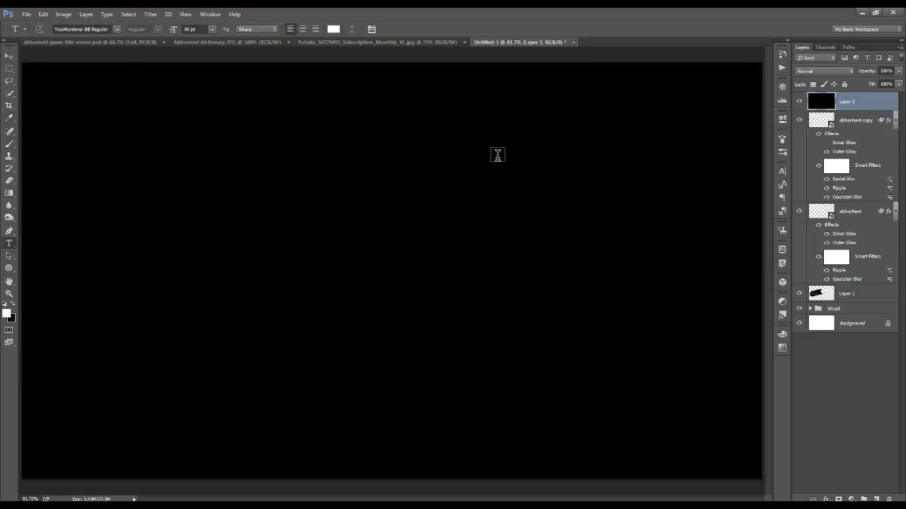
- Render Clouds and then Difference Clouds on the black layer
{"action": "left_click", "coordinate": [151, 15]}
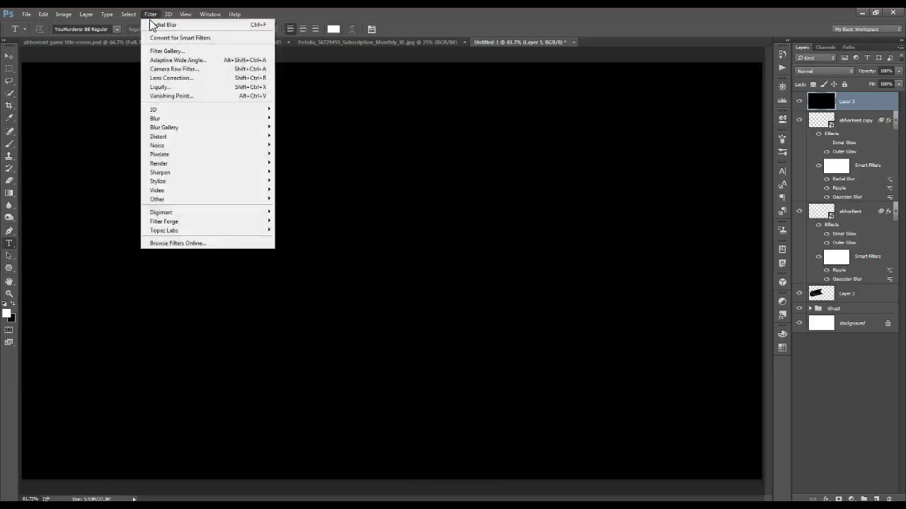
{"action": "mouse_move", "coordinate": [160, 165]}
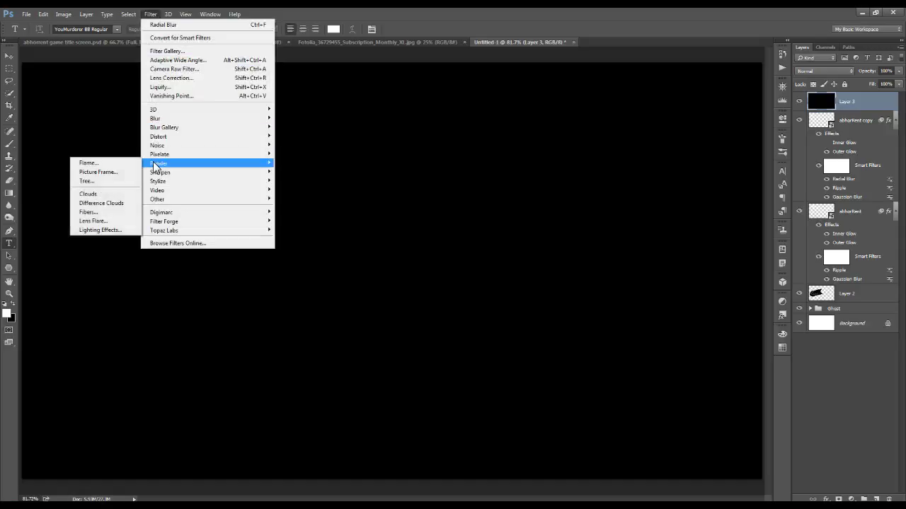
{"action": "left_click", "coordinate": [102, 195]}
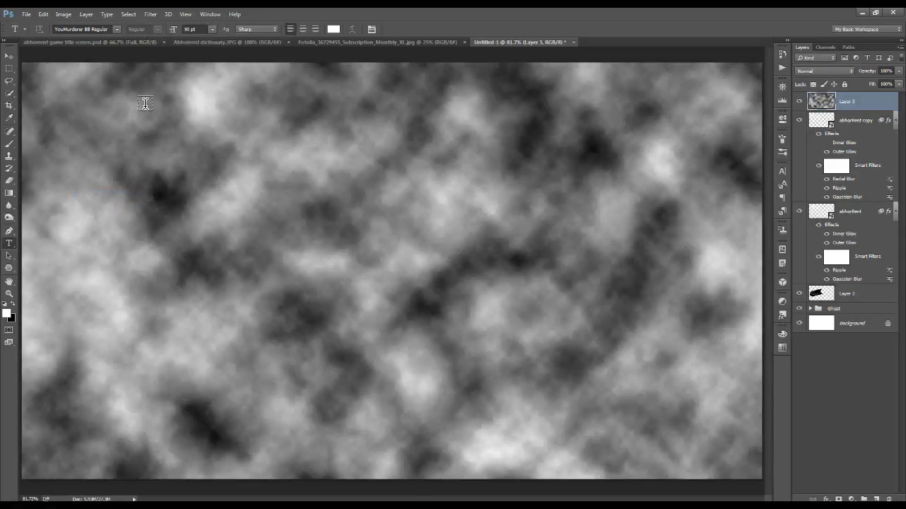
{"action": "left_click", "coordinate": [150, 14]}
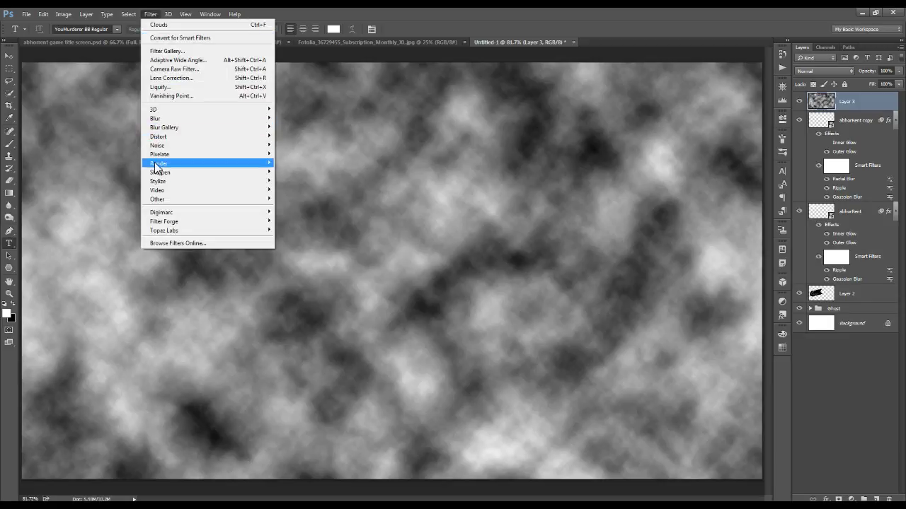
{"action": "mouse_move", "coordinate": [158, 165]}
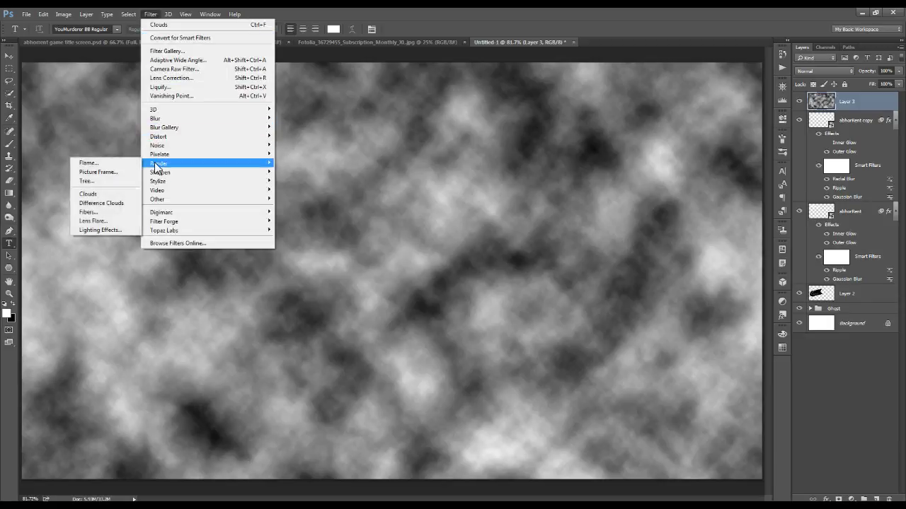
{"action": "left_click", "coordinate": [105, 205]}
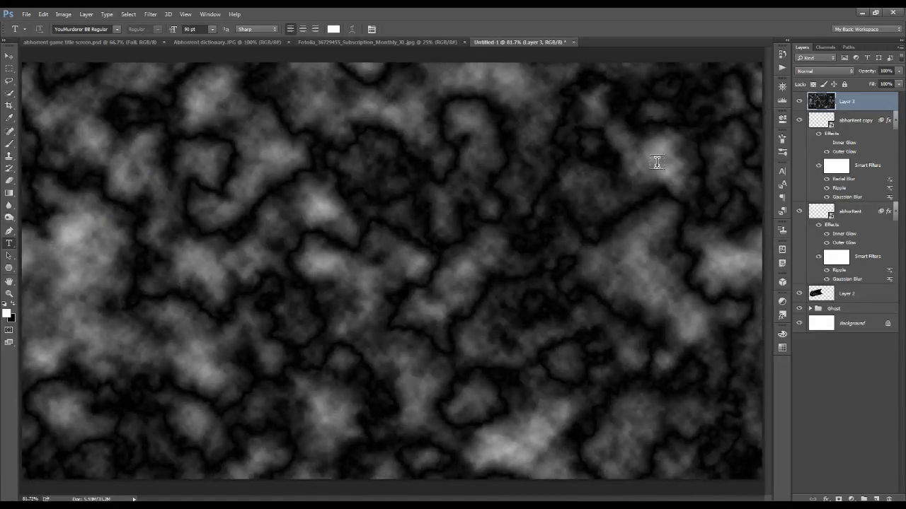
- Clip the clouds layer to the title copy and set its blend mode to Linear Dodge (Add) at 55% opacity
{"action": "left_click", "coordinate": [869, 105], "text": "alt"}
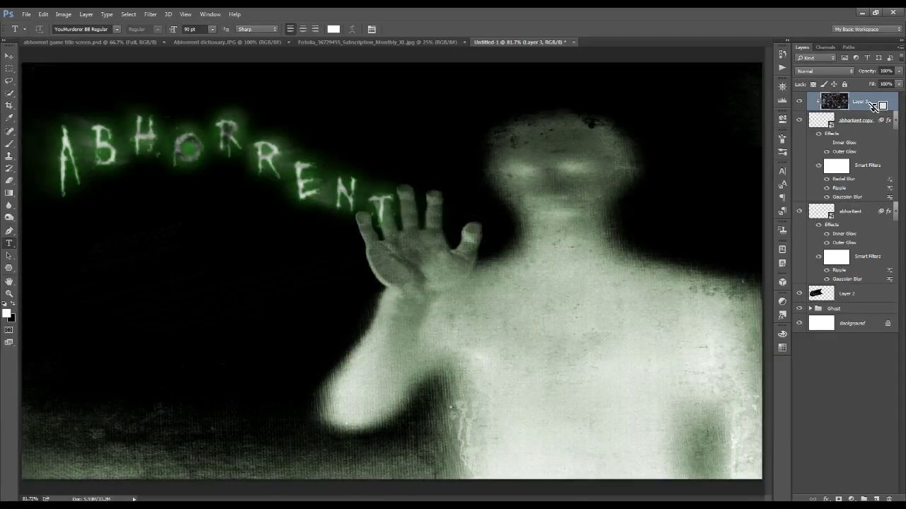
{"action": "left_click", "coordinate": [845, 72]}
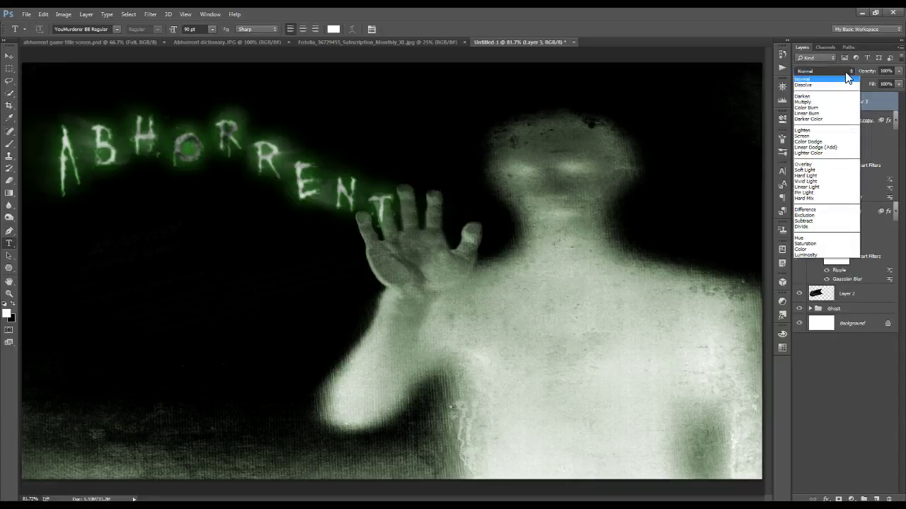
{"action": "left_click", "coordinate": [841, 147]}
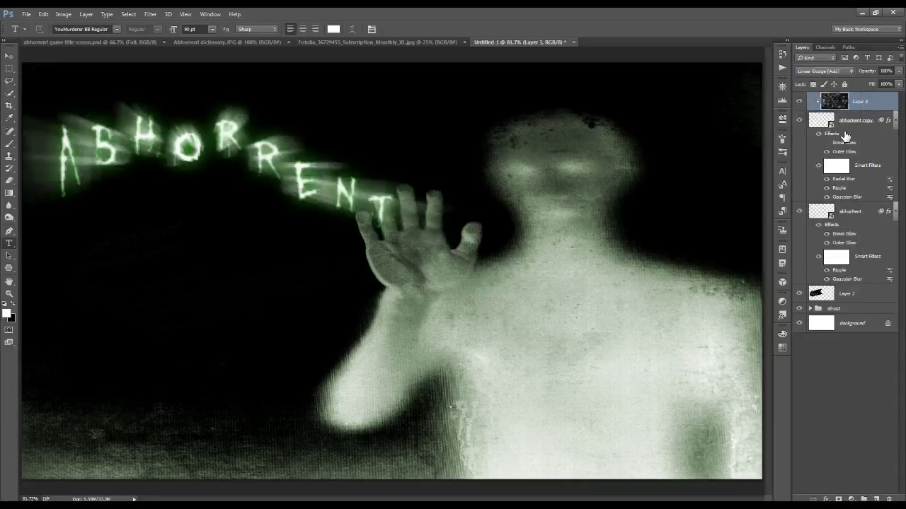
{"action": "left_click", "coordinate": [885, 71]}
{"action": "type", "text": "55"}
{"action": "key", "text": "Return"}
- Group the clouds layer and both title layers, and name the group Text
{"action": "left_click", "coordinate": [861, 215], "text": "shift"}
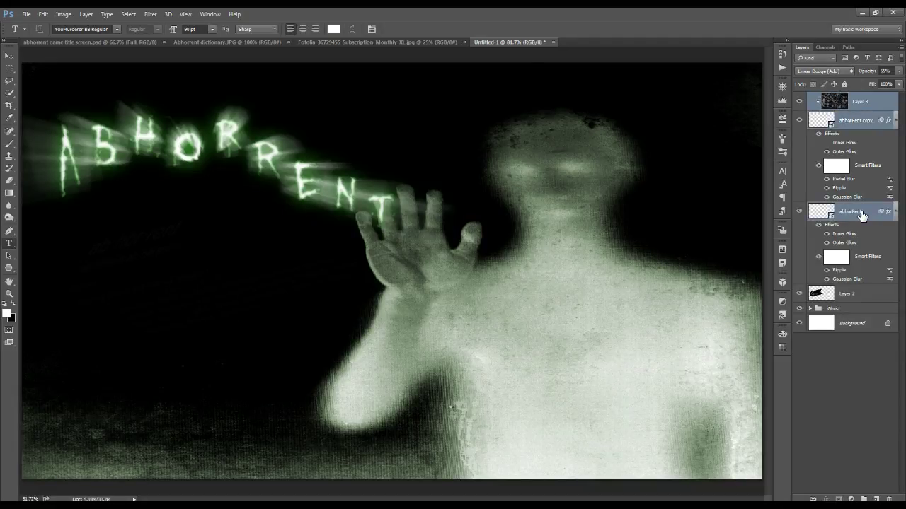
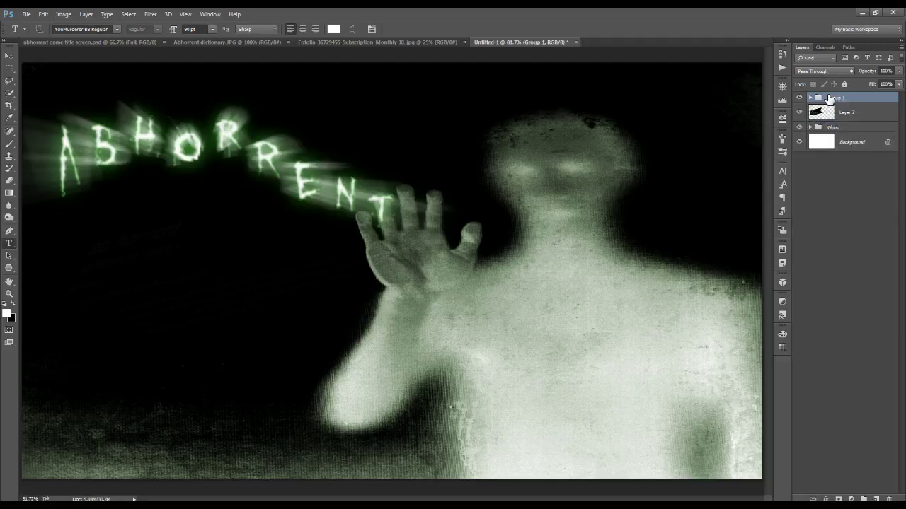
{"action": "double_click", "coordinate": [836, 98]}
{"action": "type", "text": "Text"}
{"action": "key", "text": "Return"}
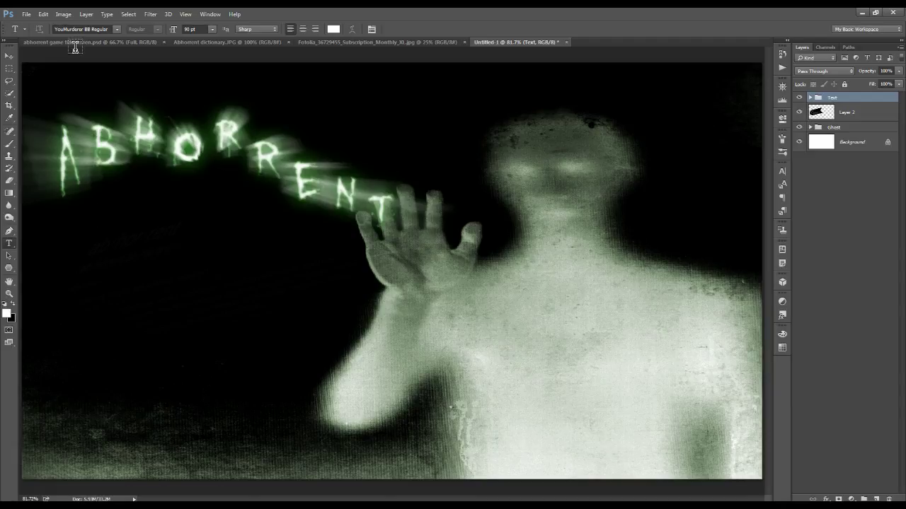
- Set the font size to 18 pt and draw a paragraph text box in the dark area below the title
{"action": "left_click", "coordinate": [213, 28]}
{"action": "left_click", "coordinate": [206, 127]}
{"action": "left_click_drag", "start_coordinate": [102, 216], "coordinate": [287, 406]}
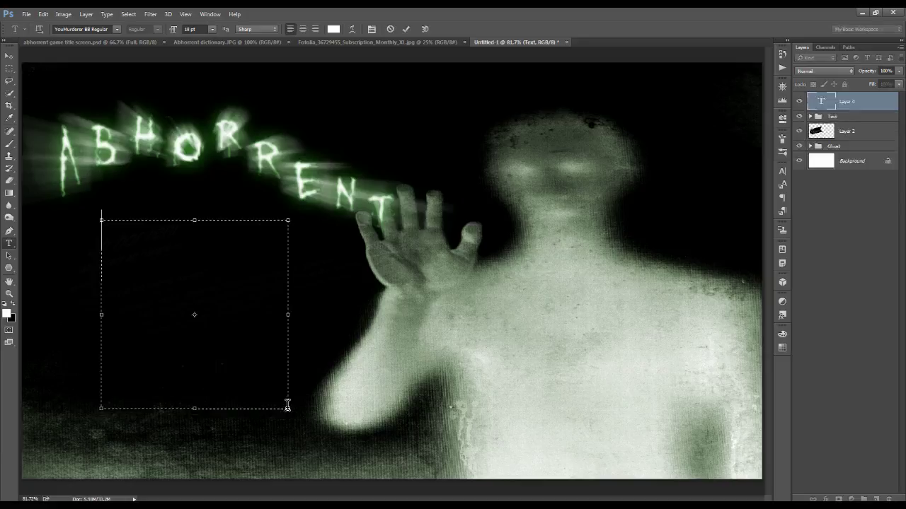
- Set the text's vertical scale to 100% and its baseline shift to 0 pt
{"action": "left_click", "coordinate": [782, 171]}
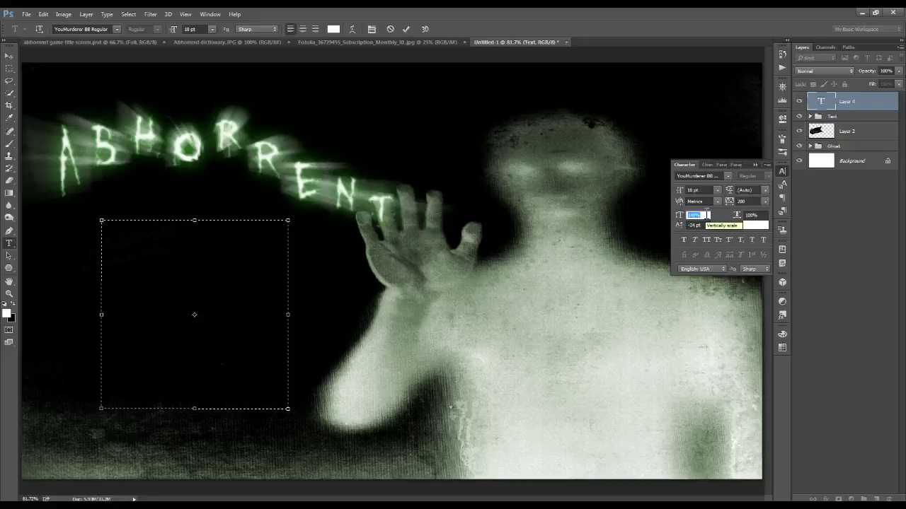
{"action": "type", "text": "100"}
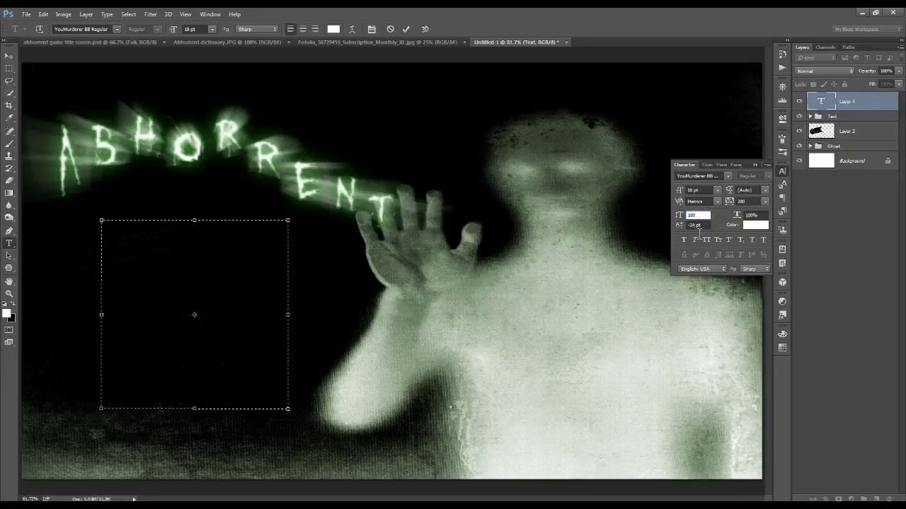
{"action": "left_click", "coordinate": [706, 225]}
{"action": "type", "text": "0"}
- Enter the menu text NEW GAME, LOAD GAME, OPTIONS and CREDITS with a blank line between entries, and commit it
{"action": "left_click", "coordinate": [124, 244]}
{"action": "type", "text": "NEW"}
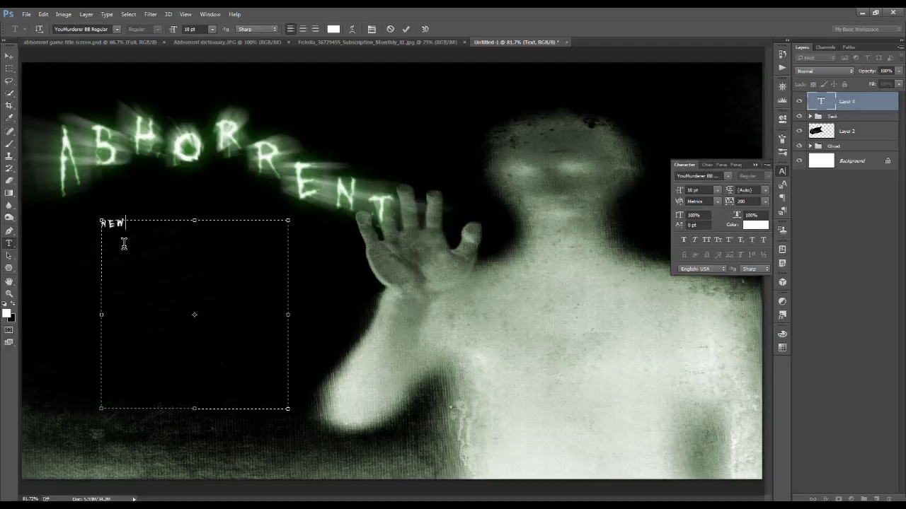
{"action": "type", "text": " GAME"}
{"action": "key", "text": "Return"}
{"action": "key", "text": "Return"}
{"action": "type", "text": "LOAD GAME"}
{"action": "key", "text": "Return"}
{"action": "key", "text": "Return"}
{"action": "type", "text": "OPTIONS"}
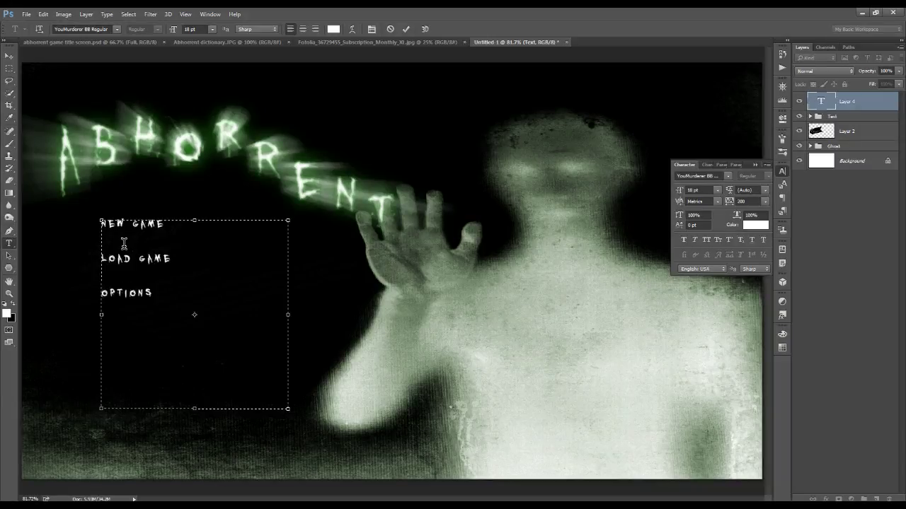
{"action": "key", "text": "Return"}
{"action": "key", "text": "Return"}
{"action": "type", "text": "CREDITS"}
{"action": "left_click", "coordinate": [406, 30]}
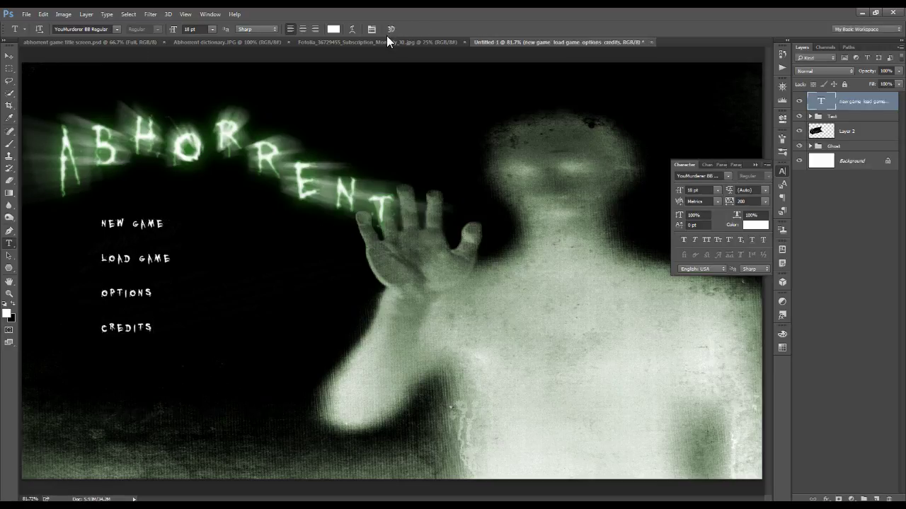
- Move the menu text right and down to sit beneath the title's middle, and convert it to a smart object
{"action": "left_click", "coordinate": [9, 56]}
{"action": "left_click_drag", "start_coordinate": [143, 225], "coordinate": [218, 263]}
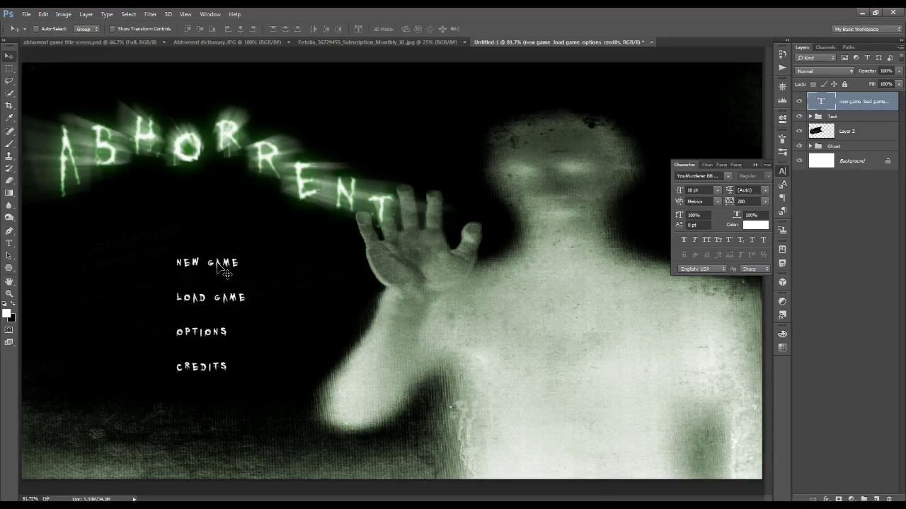
{"action": "right_click", "coordinate": [856, 101]}
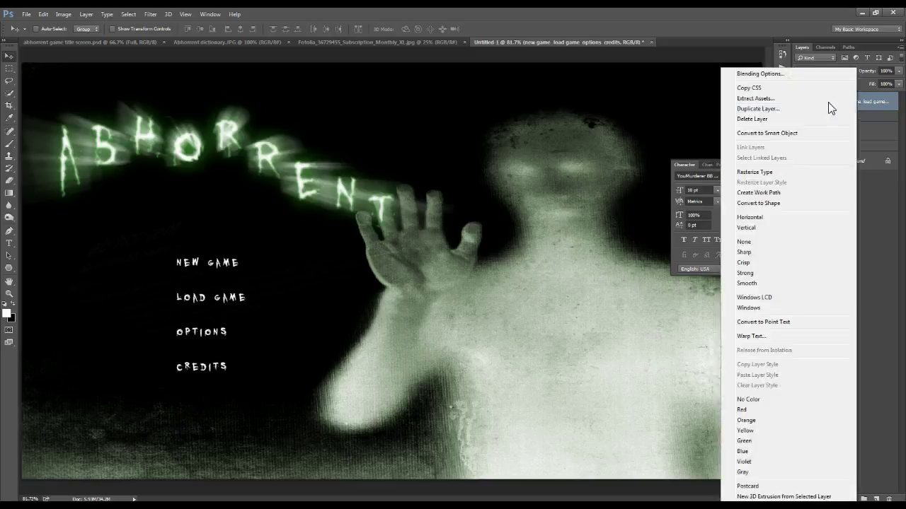
{"action": "left_click", "coordinate": [790, 136]}
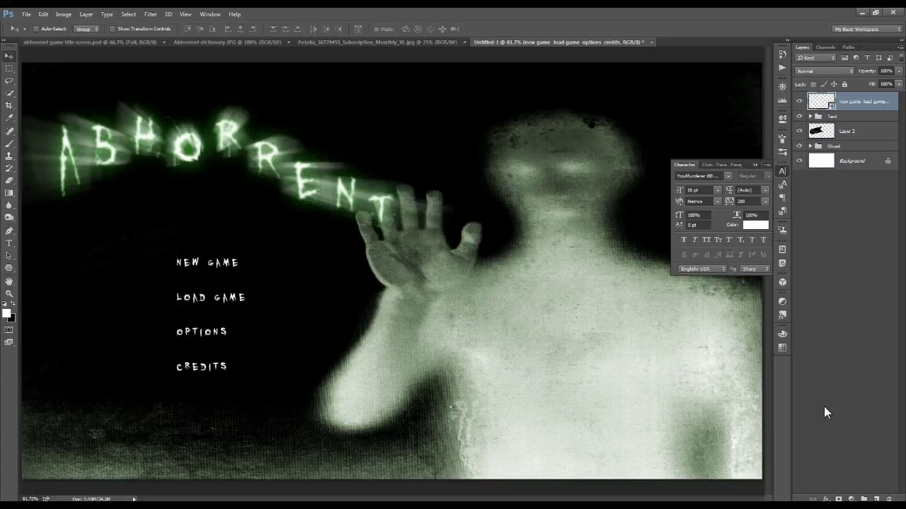
- Add a Drop Shadow to the menu text with the blend mode set to Normal
{"action": "left_click", "coordinate": [828, 503]}
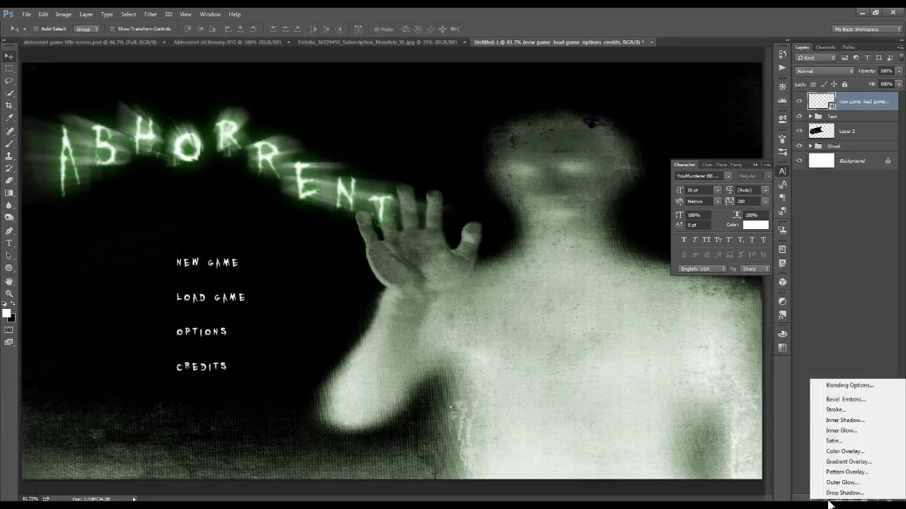
{"action": "left_click", "coordinate": [842, 493]}
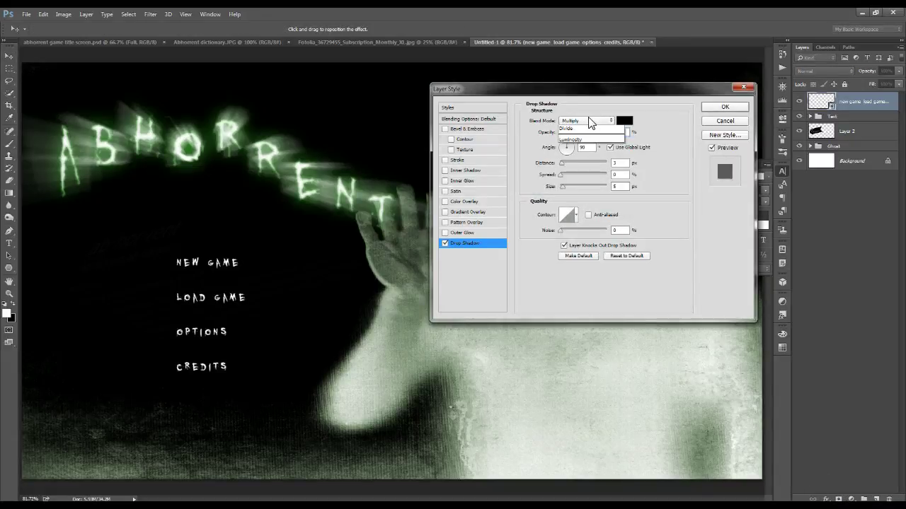
{"action": "left_click", "coordinate": [571, 122]}
{"action": "left_click", "coordinate": [582, 126]}
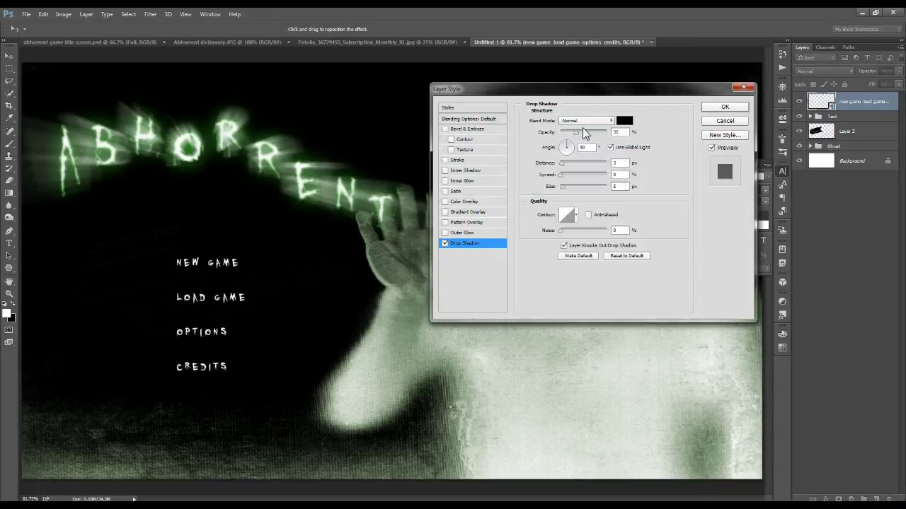
- Set the drop shadow colour to green, RGB 20, 156, 2
{"action": "left_click", "coordinate": [624, 122]}
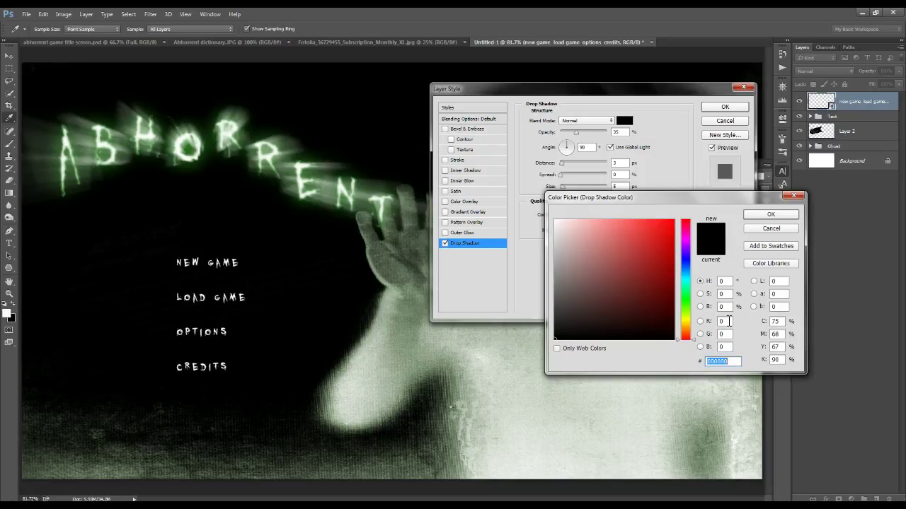
{"action": "left_click", "coordinate": [729, 320]}
{"action": "type", "text": "20"}
{"action": "key", "text": "Tab"}
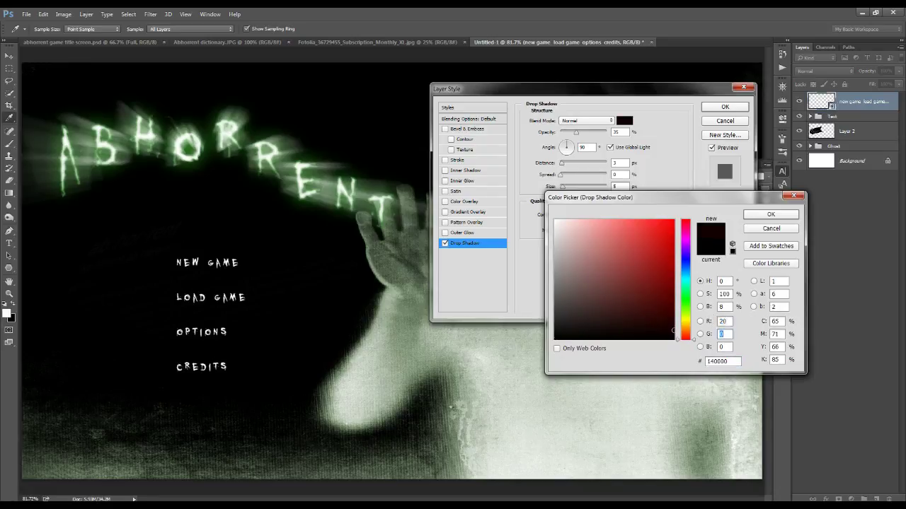
{"action": "type", "text": "156"}
{"action": "key", "text": "Tab"}
{"action": "type", "text": "2"}
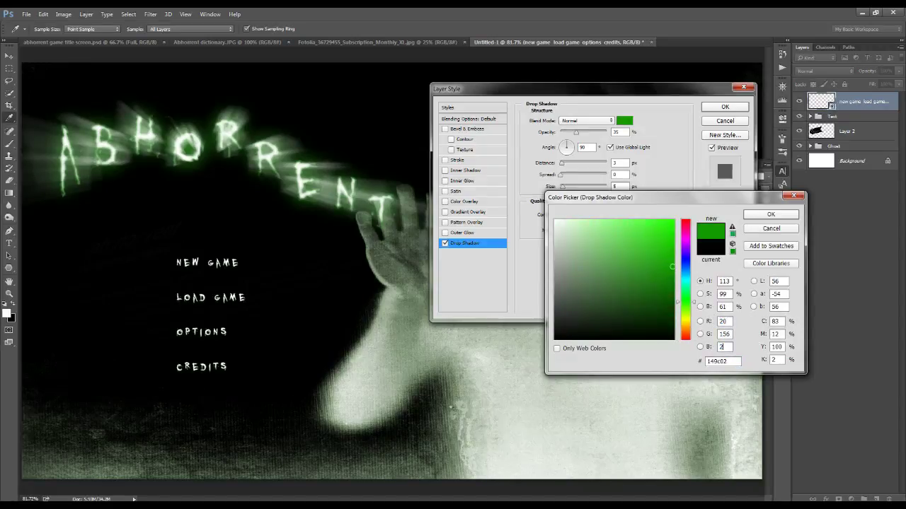
{"action": "left_click", "coordinate": [770, 214]}
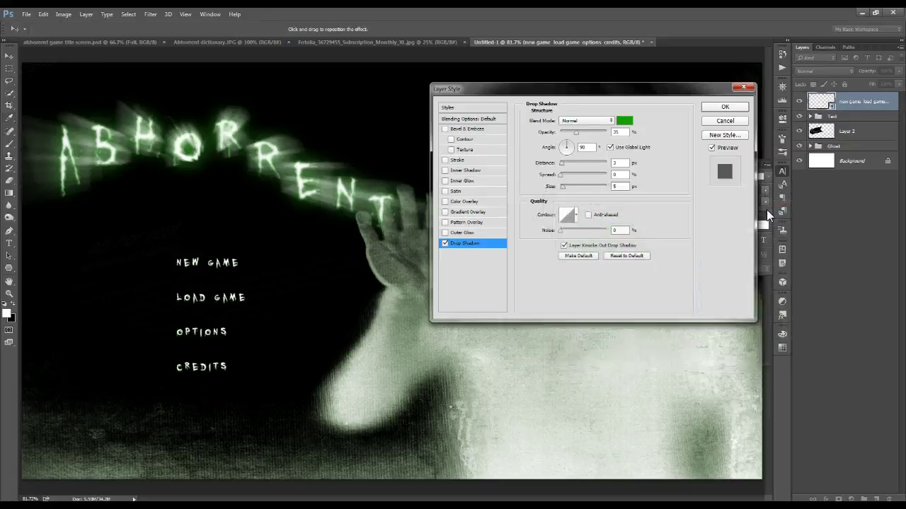
- Set the drop shadow opacity to 60% and its angle to 139°
{"action": "double_click", "coordinate": [621, 132]}
{"action": "type", "text": "60"}
{"action": "double_click", "coordinate": [594, 146]}
{"action": "type", "text": "135"}
{"action": "key", "text": "BackSpace"}
{"action": "type", "text": "9"}
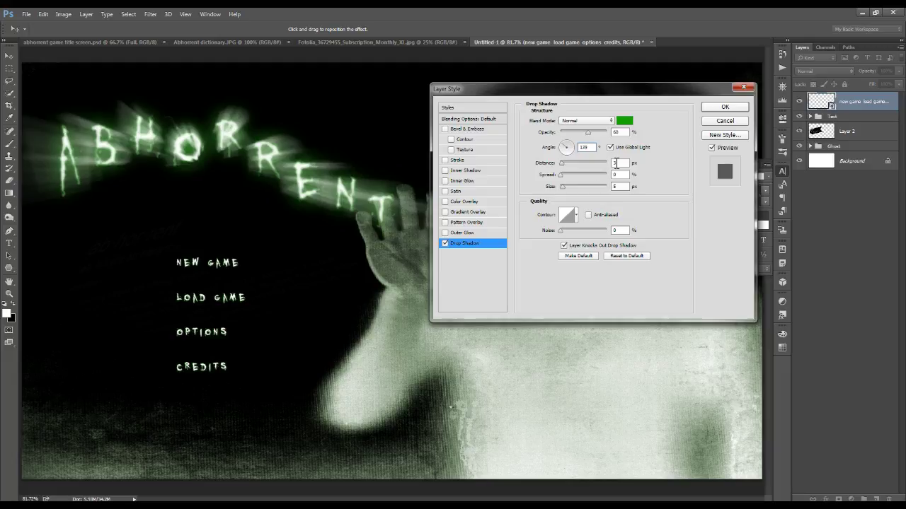
- Set the drop shadow's distance to 17 px and its size to 14 px
{"action": "double_click", "coordinate": [616, 163]}
{"action": "type", "text": "17"}
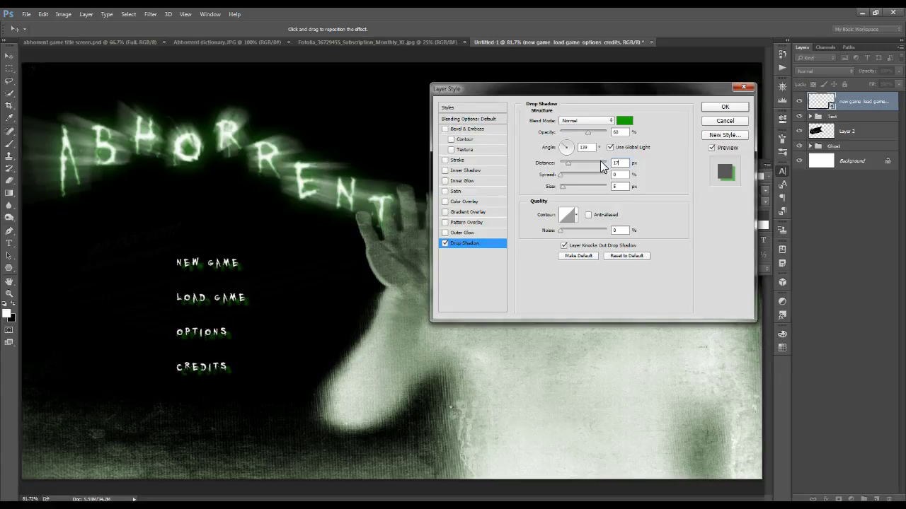
{"action": "double_click", "coordinate": [618, 186]}
{"action": "type", "text": "14"}
- Give the drop shadow a smooth S-curve contour with anti-aliasing and apply the layer style
{"action": "left_click", "coordinate": [576, 214]}
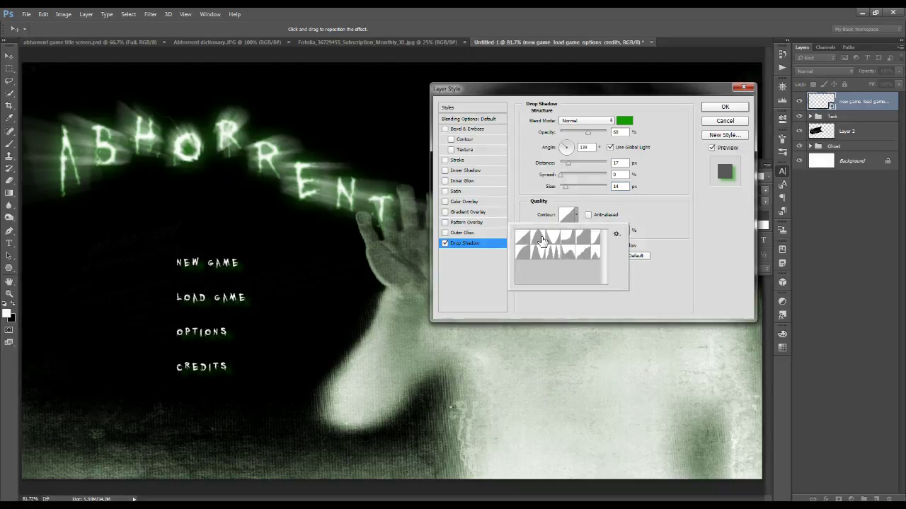
{"action": "left_click", "coordinate": [598, 242]}
{"action": "left_click", "coordinate": [586, 215]}
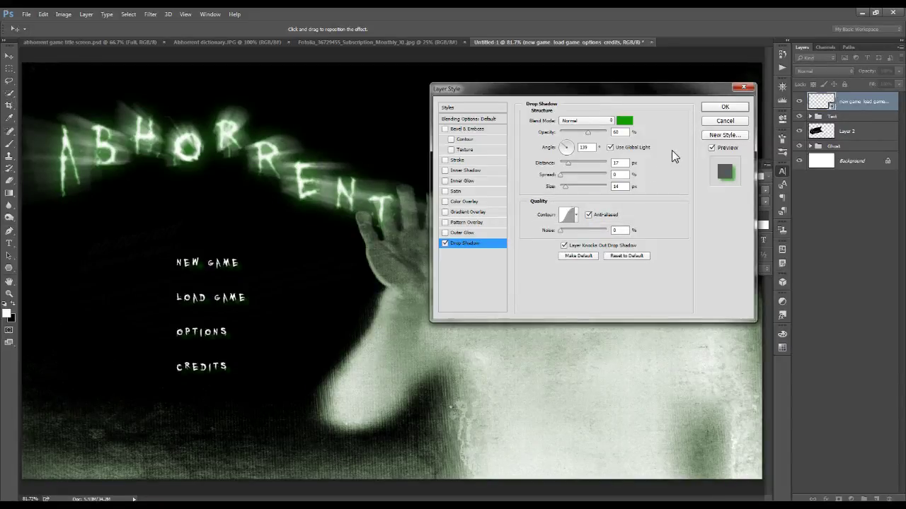
{"action": "left_click", "coordinate": [722, 107]}
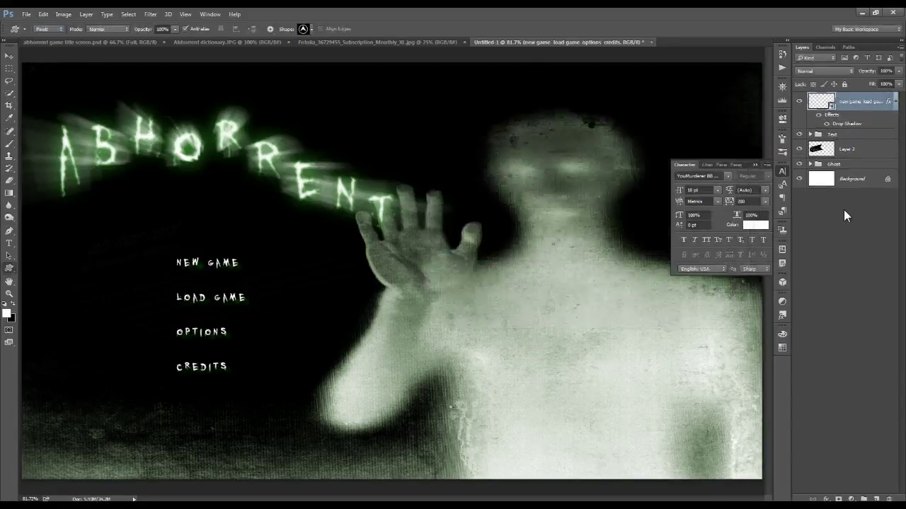
- Create a new layer above the menu text and ready the Custom Shape tool with the circled up-arrow shape in Pixels mode
{"action": "left_click", "coordinate": [876, 498]}
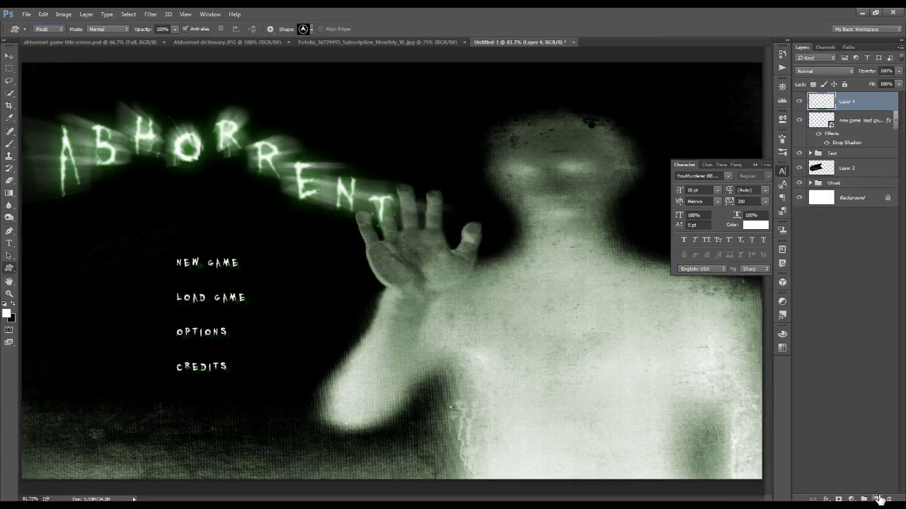
{"action": "right_click", "coordinate": [9, 271]}
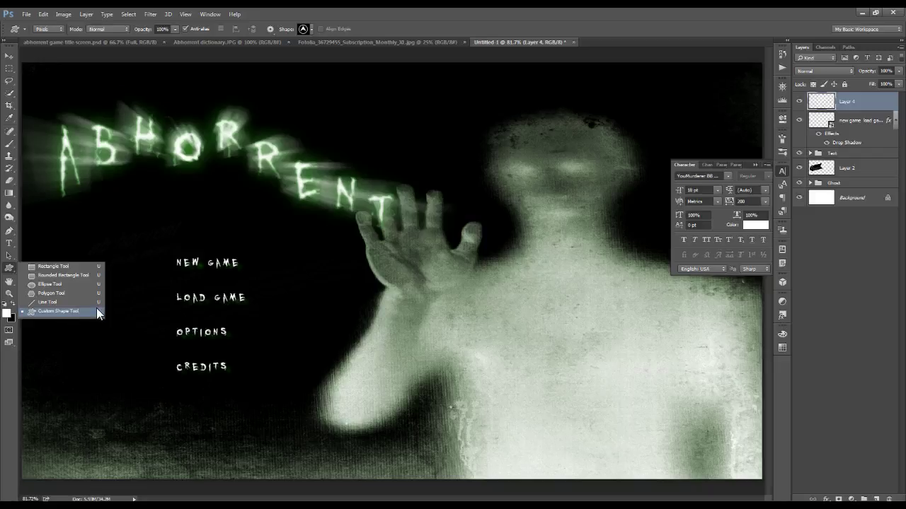
{"action": "left_click", "coordinate": [9, 271]}
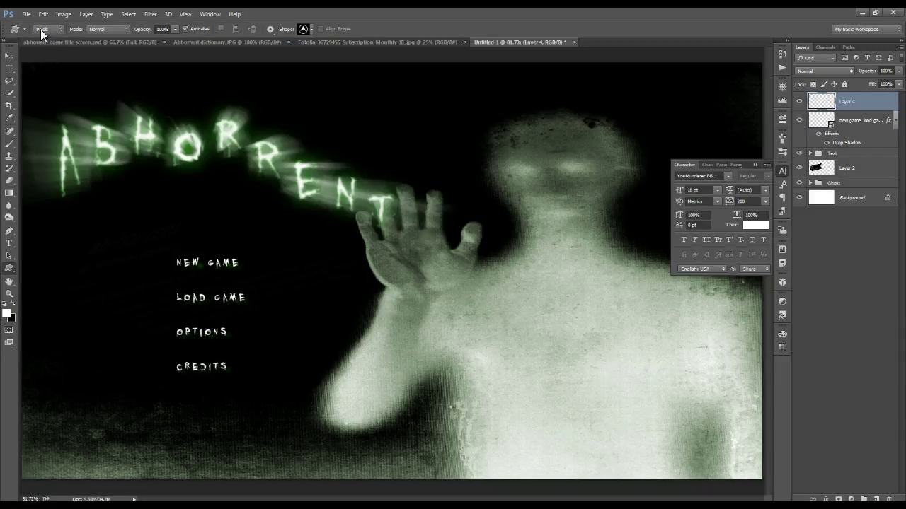
{"action": "left_click", "coordinate": [311, 29]}
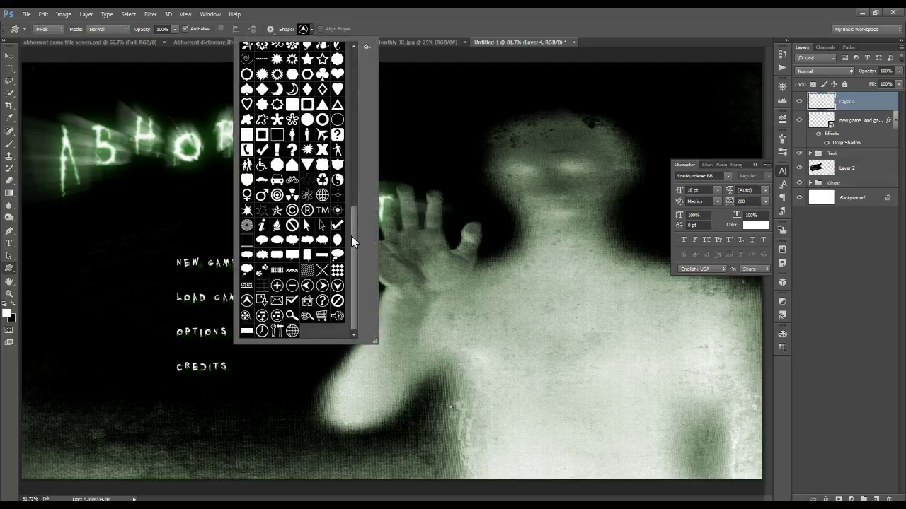
{"action": "scroll", "coordinate": [349, 167], "scroll_direction": "up", "scroll_amount": 3}
{"action": "scroll", "coordinate": [349, 280], "scroll_direction": "down", "scroll_amount": 3}
{"action": "left_click", "coordinate": [311, 32]}
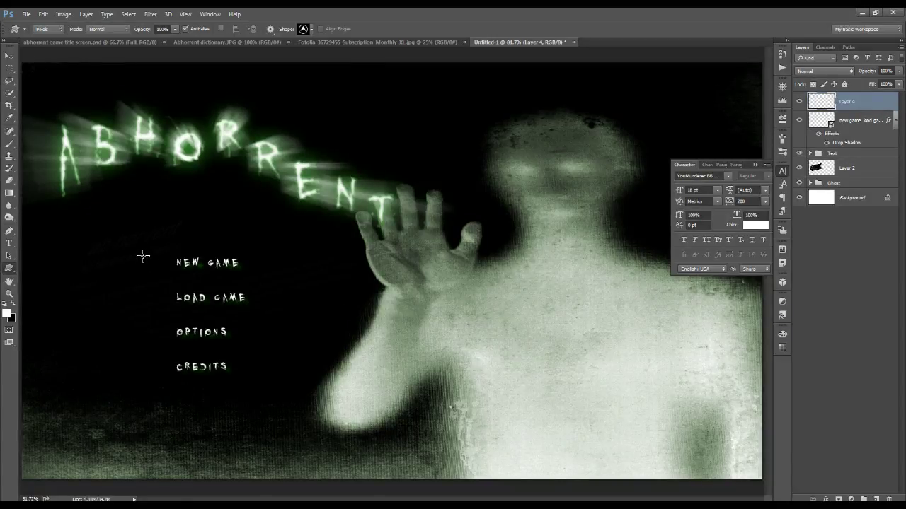
- Draw a small white circled arrow just before NEW GAME and copy the menu text's drop shadow onto its layer
{"action": "left_click_drag", "start_coordinate": [137, 252], "coordinate": [160, 278]}
{"action": "key", "text": "Escape"}
{"action": "left_click_drag", "start_coordinate": [854, 143], "coordinate": [853, 126]}
{"action": "left_click_drag", "start_coordinate": [855, 143], "coordinate": [856, 104]}
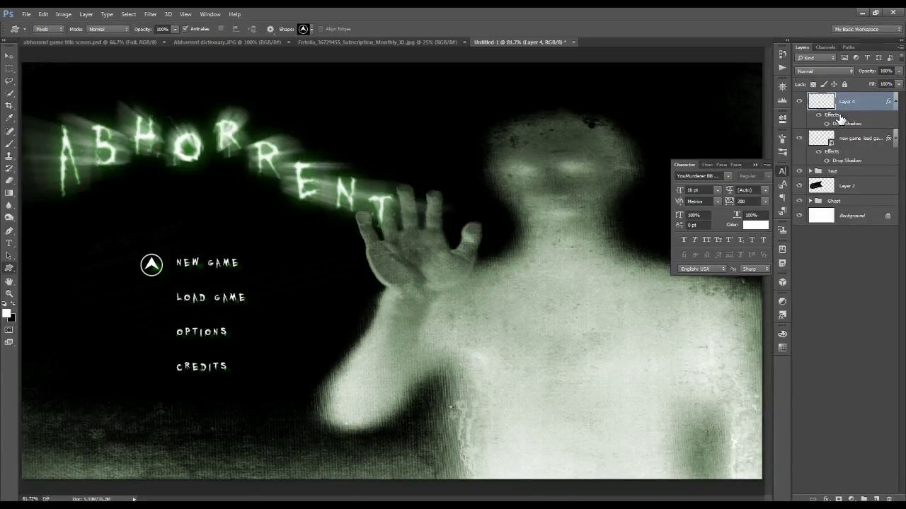
- Group the arrow layer with the menu text layer and name the group Menu
{"action": "left_click", "coordinate": [865, 140], "text": "shift"}
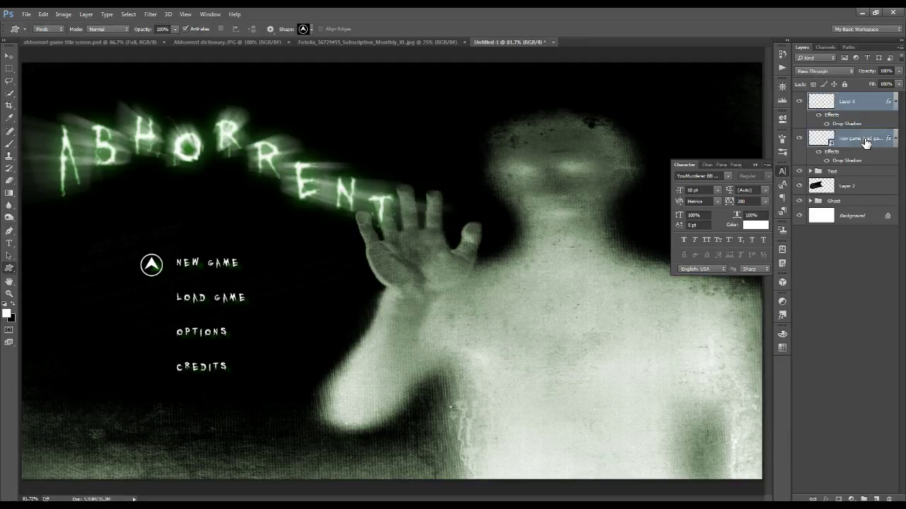
{"action": "key", "text": "ctrl+g"}
{"action": "double_click", "coordinate": [836, 98]}
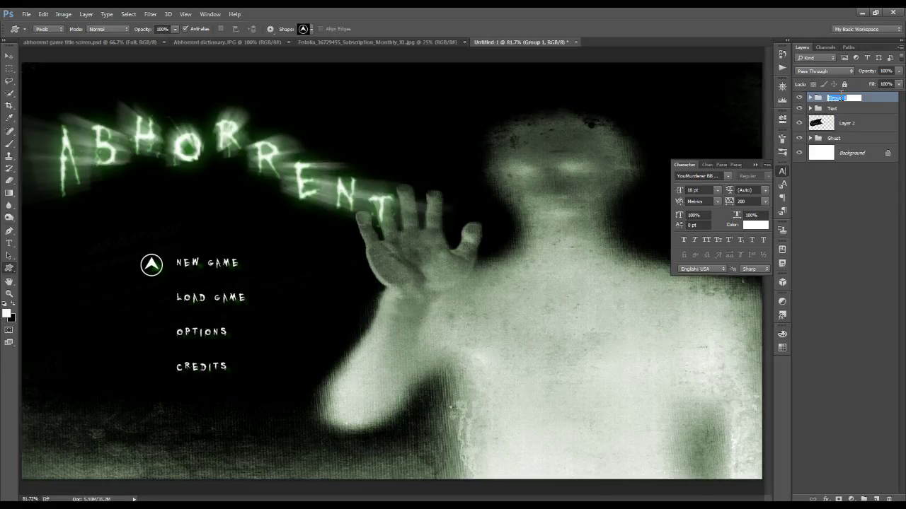
{"action": "type", "text": "Menu"}
{"action": "key", "text": "Return"}
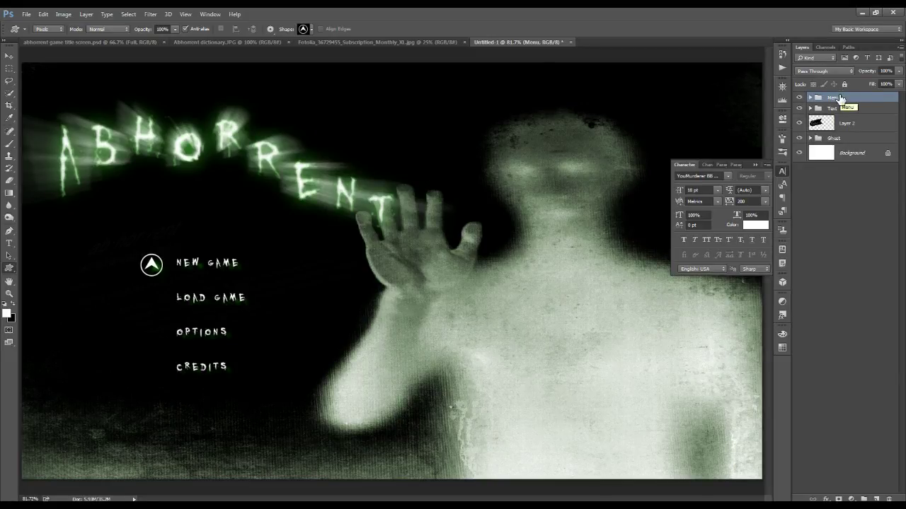
- Add a new layer on top and draw a wide elliptical selection over the image's upper part, extending past both side edges
{"action": "key", "text": "h"}
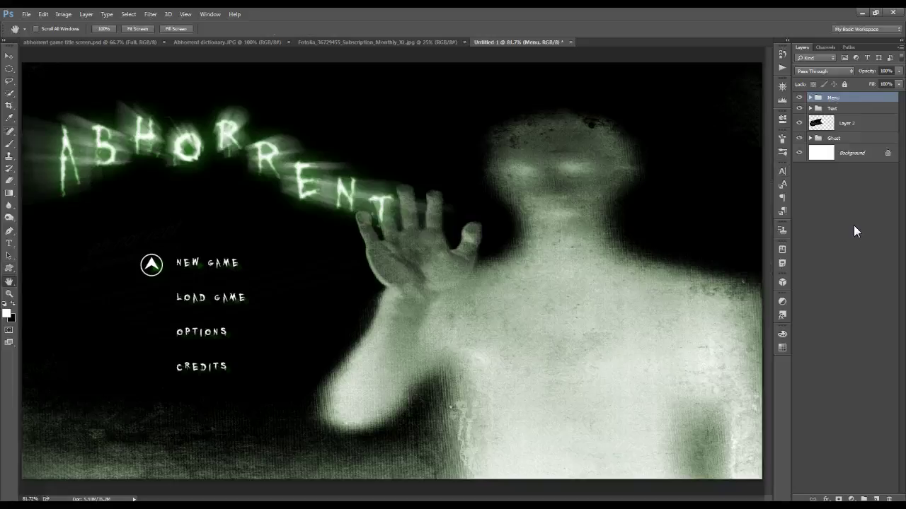
{"action": "left_click", "coordinate": [877, 499]}
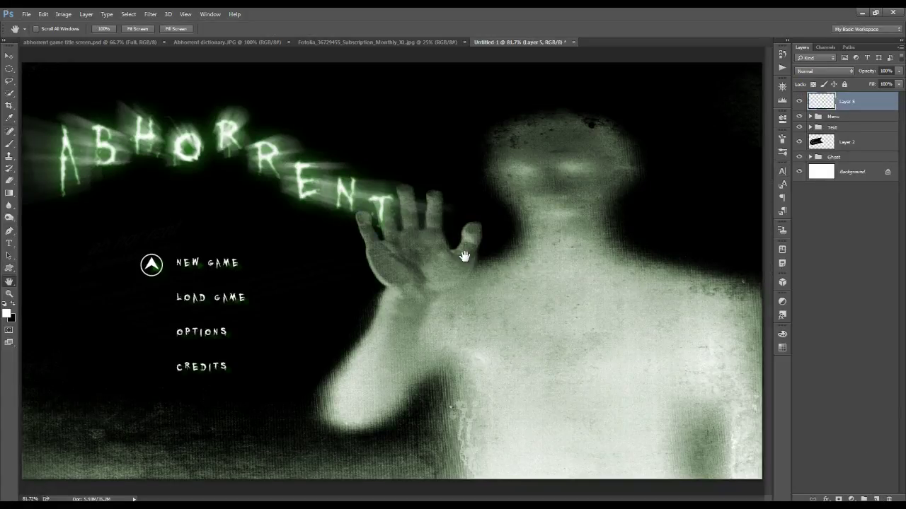
{"action": "scroll", "coordinate": [464, 256], "scroll_direction": "down", "scroll_amount": 3}
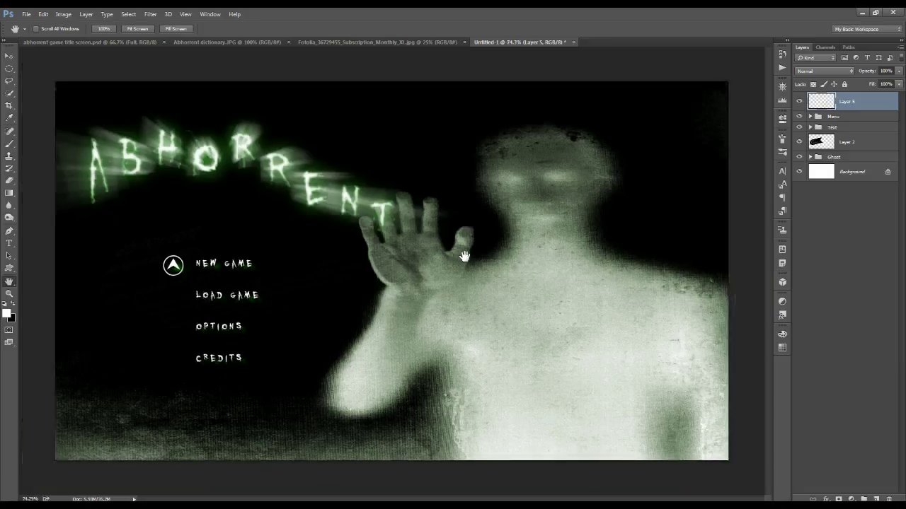
{"action": "left_click", "coordinate": [9, 69]}
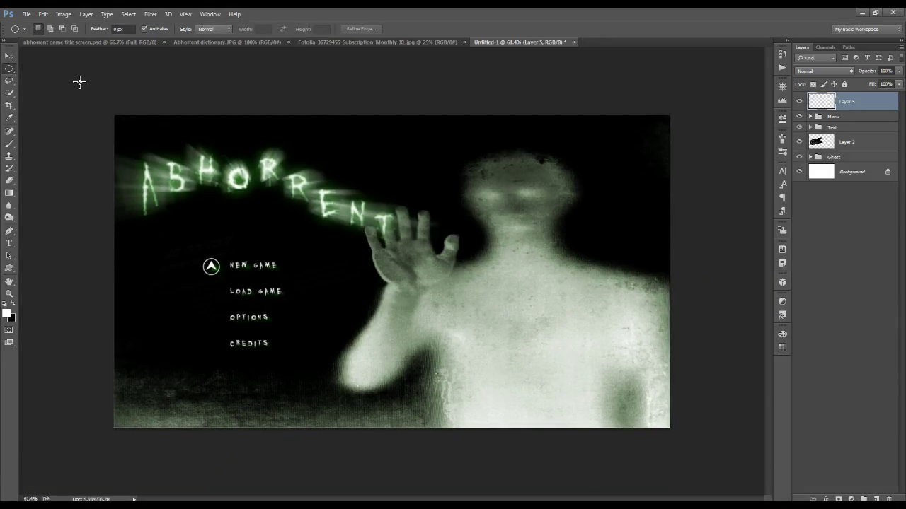
{"action": "left_click_drag", "start_coordinate": [78, 82], "coordinate": [762, 385]}
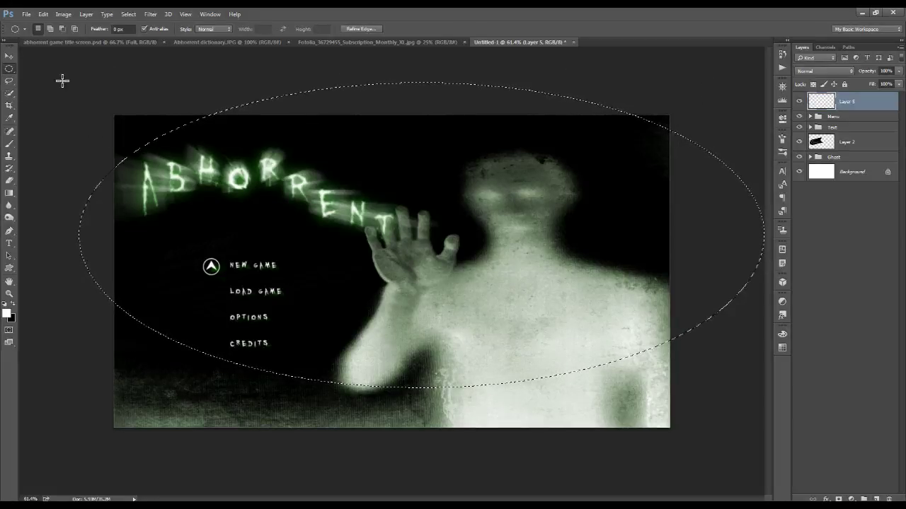
- Add the image's upper corners to the selection with rectangular marquees, and invert it to select the curved area along the bottom
{"action": "left_click", "coordinate": [8, 70]}
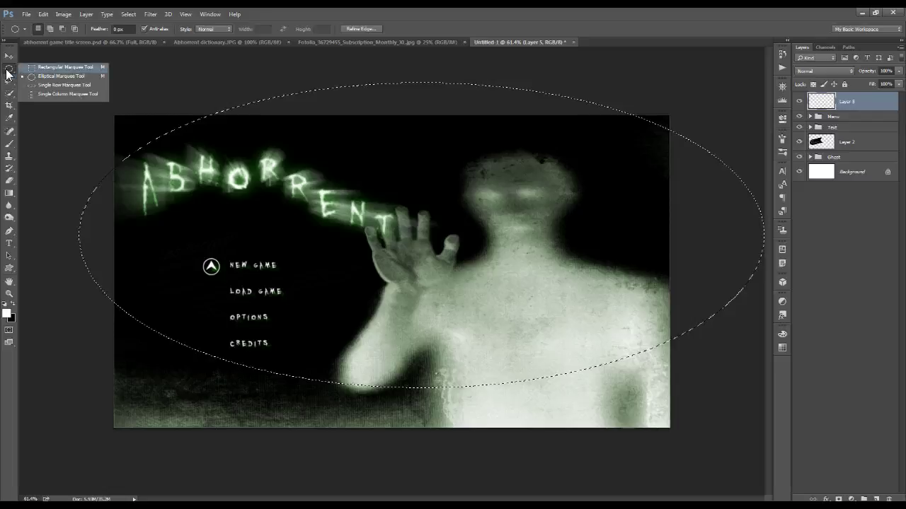
{"action": "left_click", "coordinate": [45, 66]}
{"action": "left_click", "coordinate": [50, 29]}
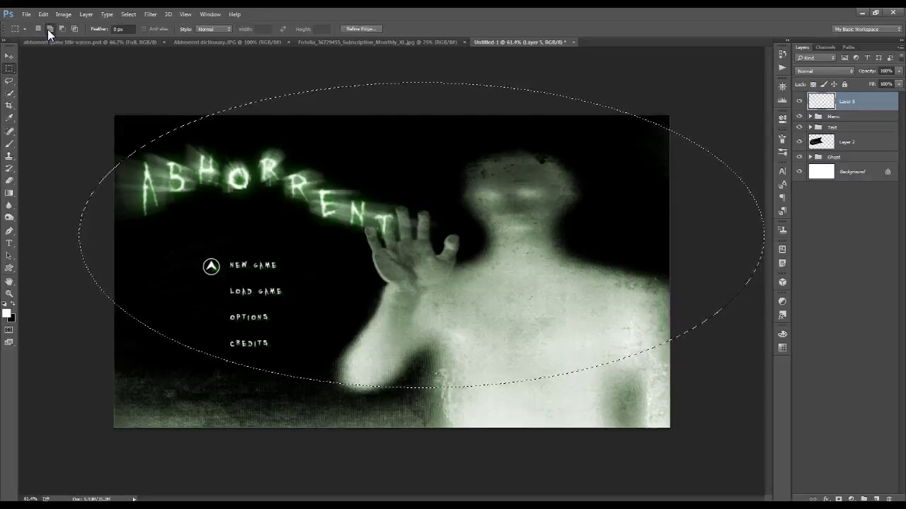
{"action": "mouse_move", "coordinate": [97, 82]}
{"action": "left_mouse_down"}
{"action": "mouse_move", "coordinate": [245, 189]}
{"action": "mouse_move", "coordinate": [97, 81]}
{"action": "left_mouse_up"}
{"action": "mouse_move", "coordinate": [702, 111]}
{"action": "left_mouse_down"}
{"action": "mouse_move", "coordinate": [636, 162]}
{"action": "mouse_move", "coordinate": [701, 112]}
{"action": "left_mouse_up"}
{"action": "left_click", "coordinate": [128, 15]}
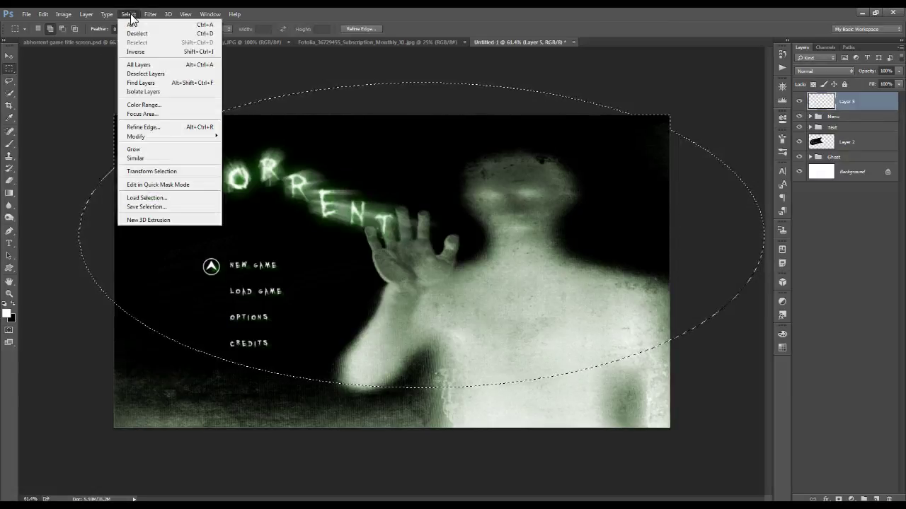
{"action": "left_click", "coordinate": [138, 54]}
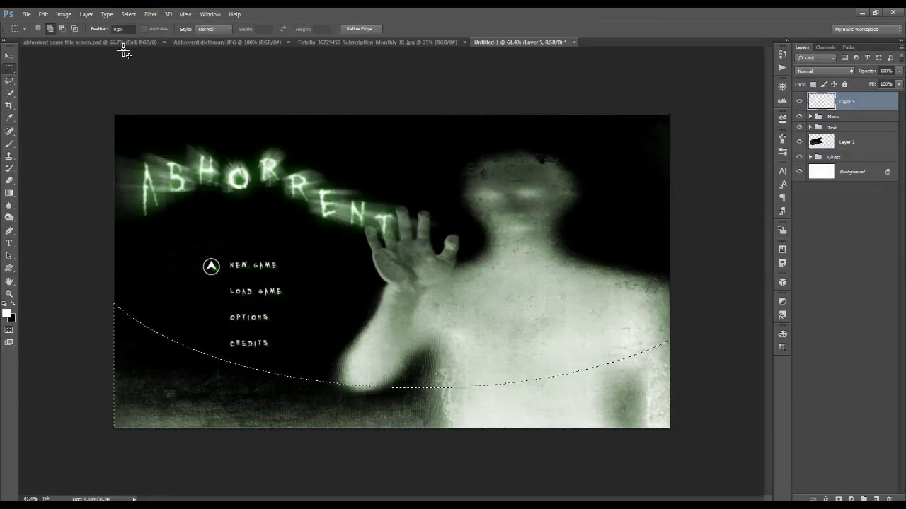
- Fill the curved bottom selection with black at 100% opacity in Normal mode, and deselect
{"action": "left_click", "coordinate": [48, 15]}
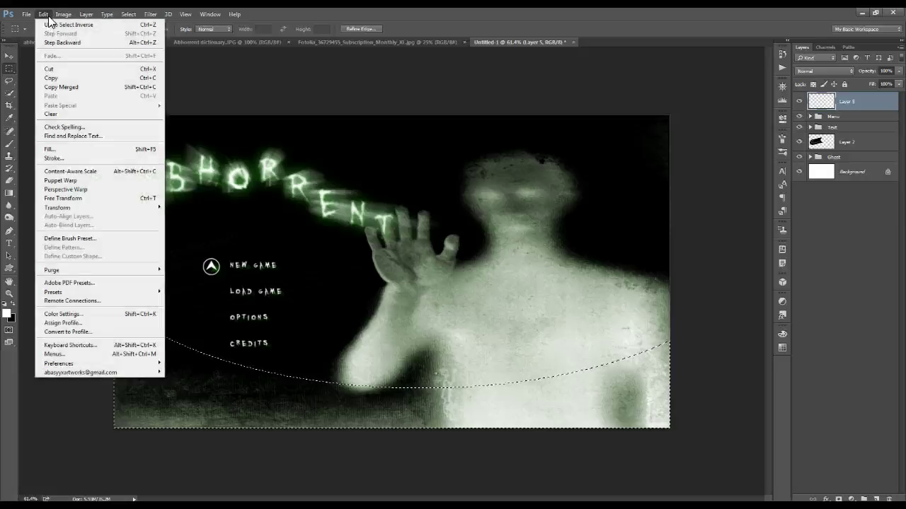
{"action": "left_click", "coordinate": [50, 149]}
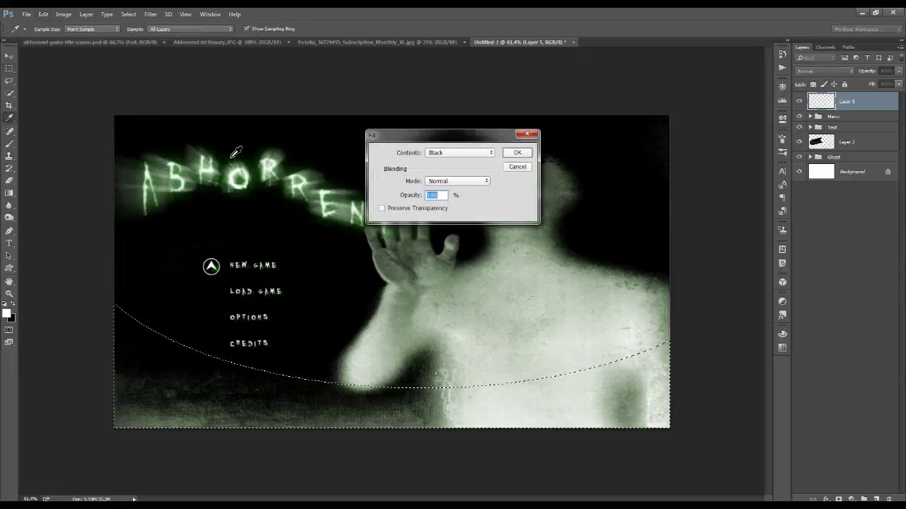
{"action": "left_click", "coordinate": [523, 152]}
{"action": "key", "text": "m"}
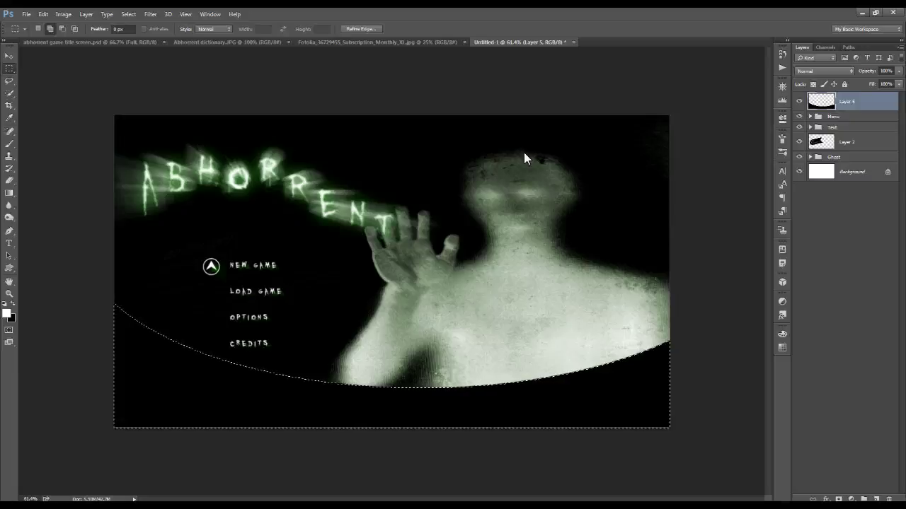
{"action": "key", "text": "ctrl+d"}
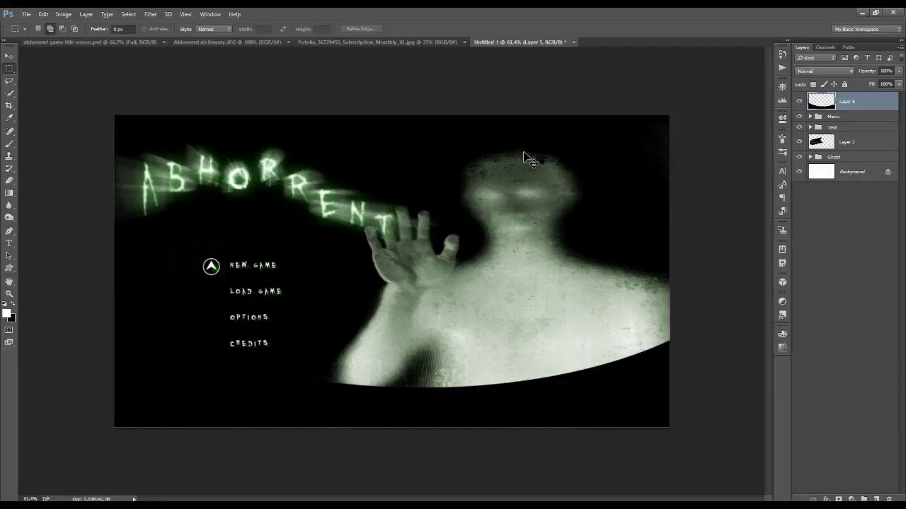
{"action": "key", "text": "alt"}
{"action": "double_click", "coordinate": [7, 283]}
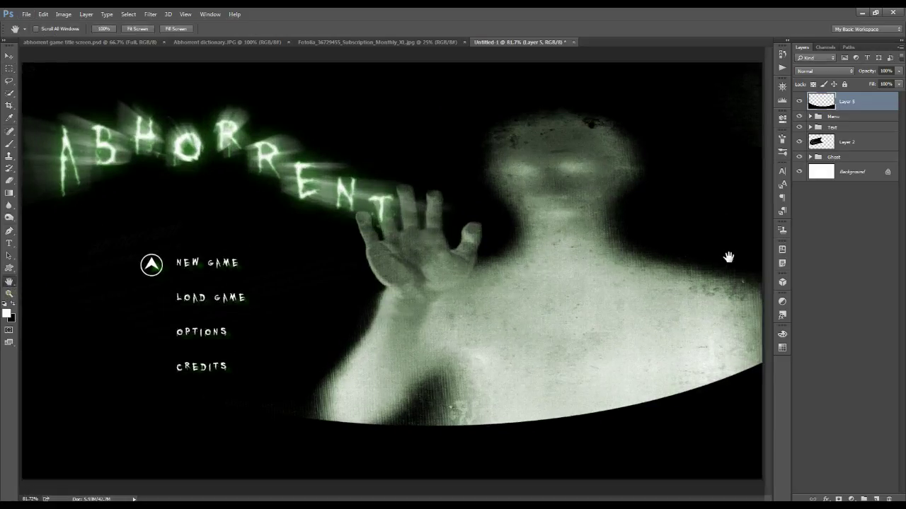
- Start a Wave distortion on the black bottom shape with 13 generators and a wavelength from 5 to 137
{"action": "left_click", "coordinate": [152, 15]}
{"action": "mouse_move", "coordinate": [161, 142]}
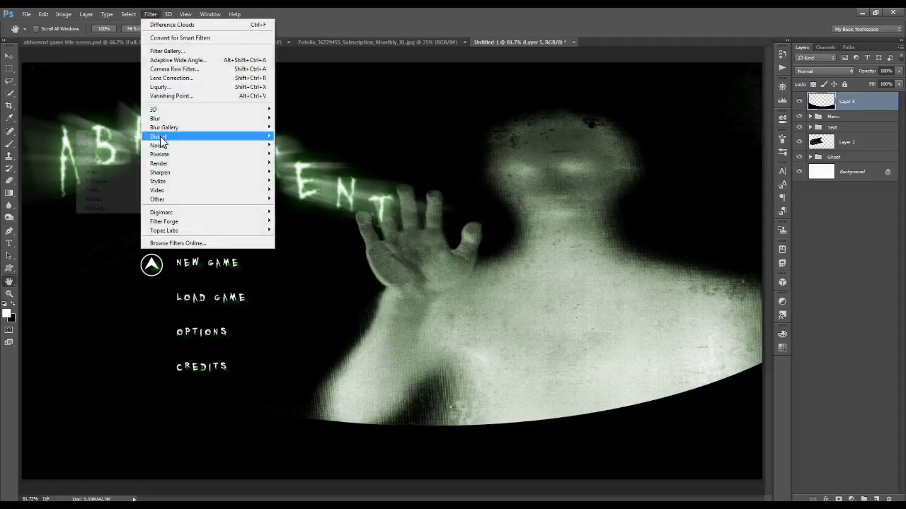
{"action": "left_click", "coordinate": [97, 199]}
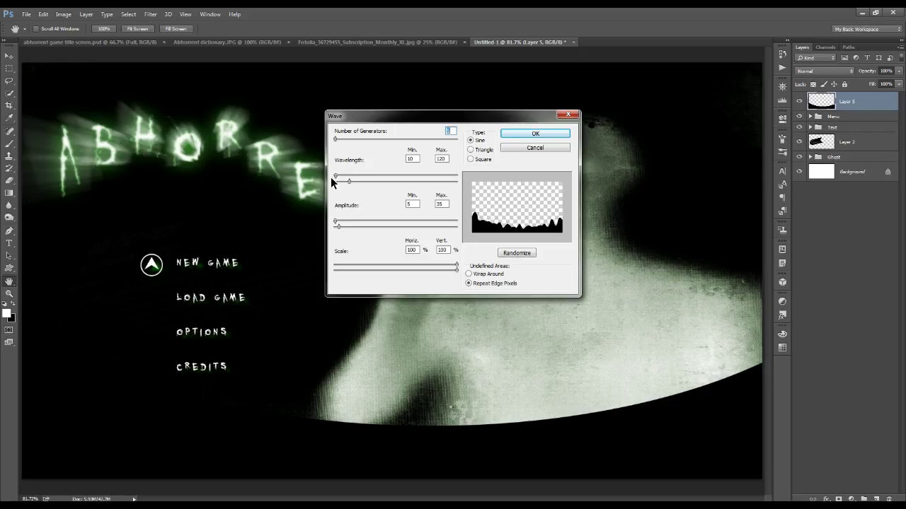
{"action": "type", "text": "13"}
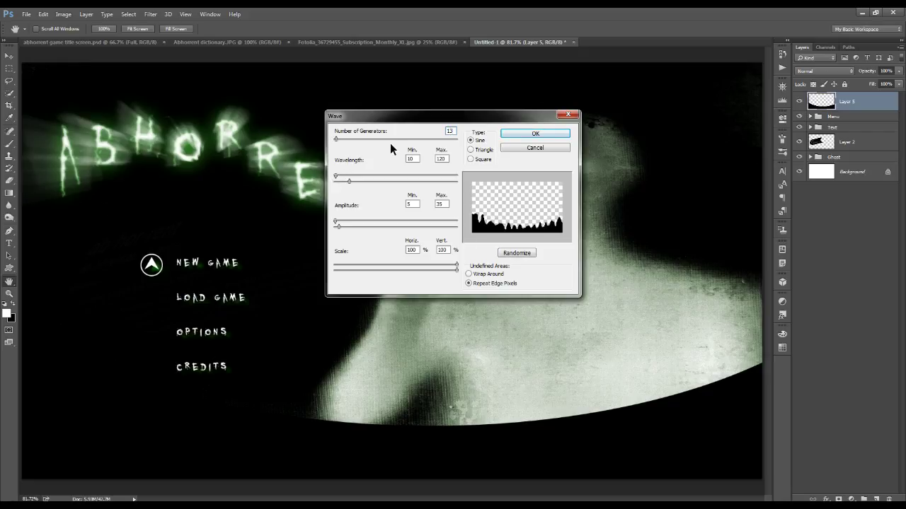
{"action": "key", "text": "Tab"}
{"action": "key", "text": "Tab"}
{"action": "type", "text": "137"}
- Set the wave amplitude from 9 to 60 and the vertical scale to 22%, and apply the filter
{"action": "left_click", "coordinate": [411, 203]}
{"action": "type", "text": "9"}
{"action": "key", "text": "Tab"}
{"action": "left_click_drag", "start_coordinate": [448, 250], "coordinate": [433, 252]}
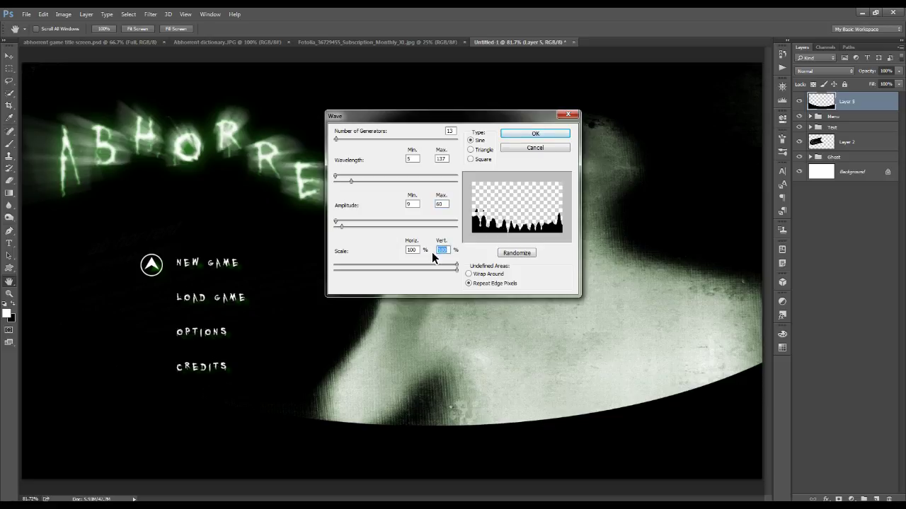
{"action": "type", "text": "22"}
{"action": "double_click", "coordinate": [446, 204]}
{"action": "left_click", "coordinate": [547, 135]}
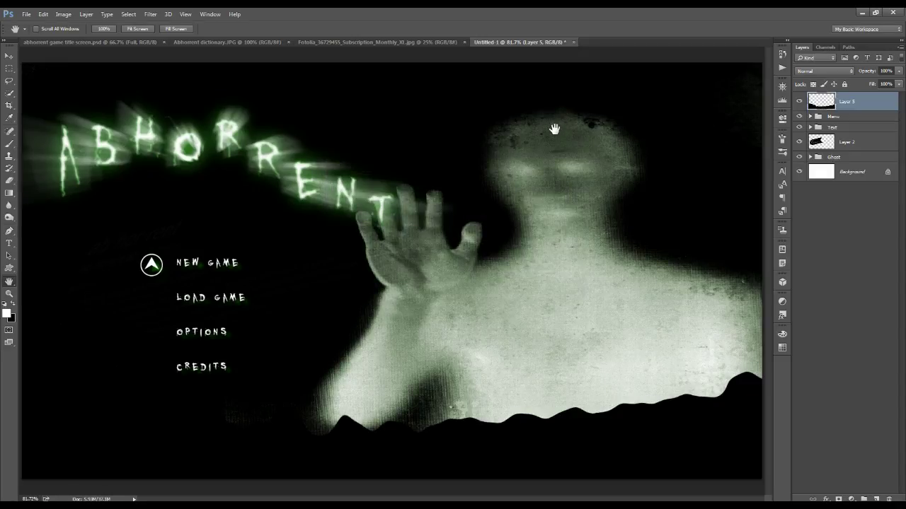
- Set the black wavy bottom layer to Soft Light blending and soften it with a 3-pixel Gaussian Blur
{"action": "left_click", "coordinate": [829, 71]}
{"action": "left_click", "coordinate": [814, 174]}
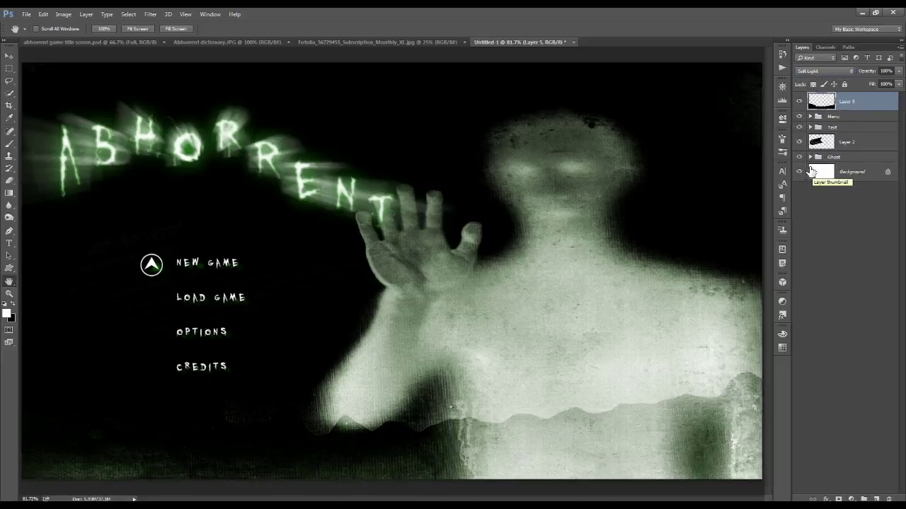
{"action": "left_click", "coordinate": [150, 14]}
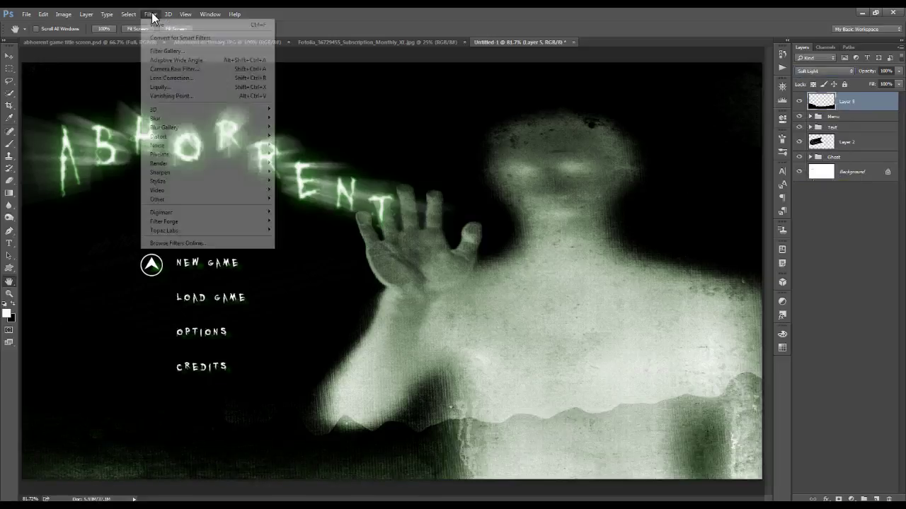
{"action": "mouse_move", "coordinate": [154, 118]}
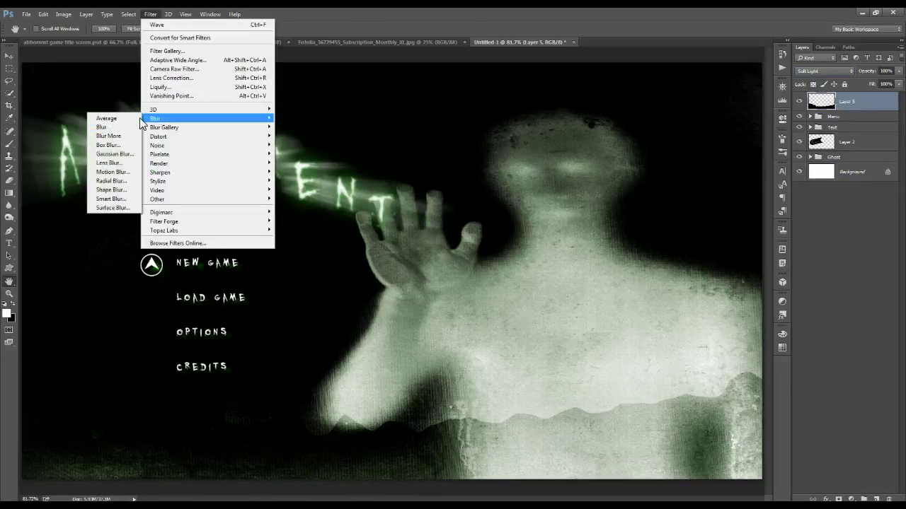
{"action": "left_click", "coordinate": [117, 153]}
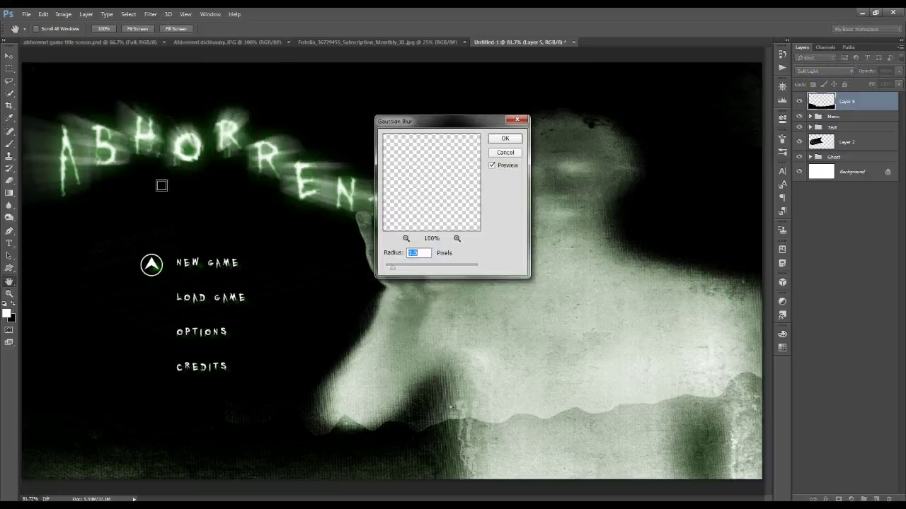
{"action": "type", "text": "3"}
{"action": "left_click", "coordinate": [503, 140]}
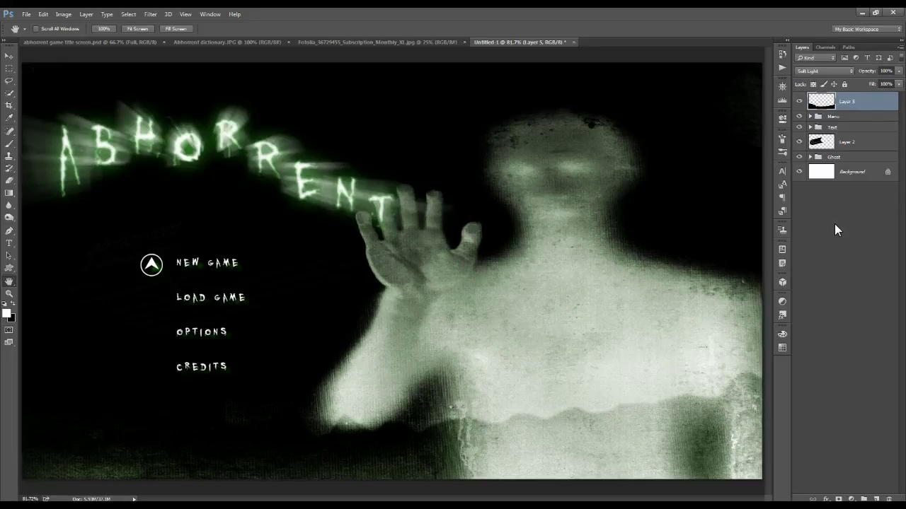
- Duplicate the blurred wavy bottom layer and set the copy's opacity to 75%
{"action": "key", "text": "ctrl+j"}
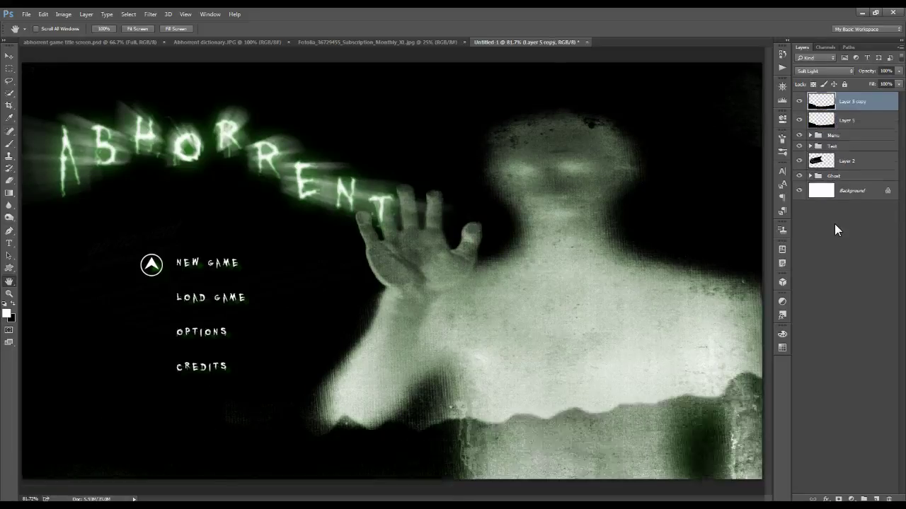
{"action": "left_click", "coordinate": [884, 71]}
{"action": "type", "text": "70"}
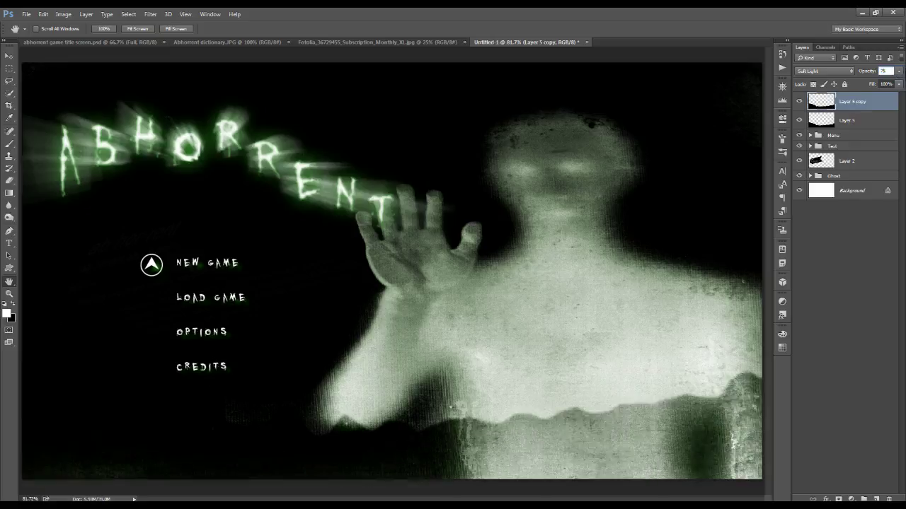
{"action": "key", "text": "Return"}
- Add a new layer on top of the stack and fill it with black at 100% opacity in Normal mode
{"action": "left_click", "coordinate": [876, 499]}
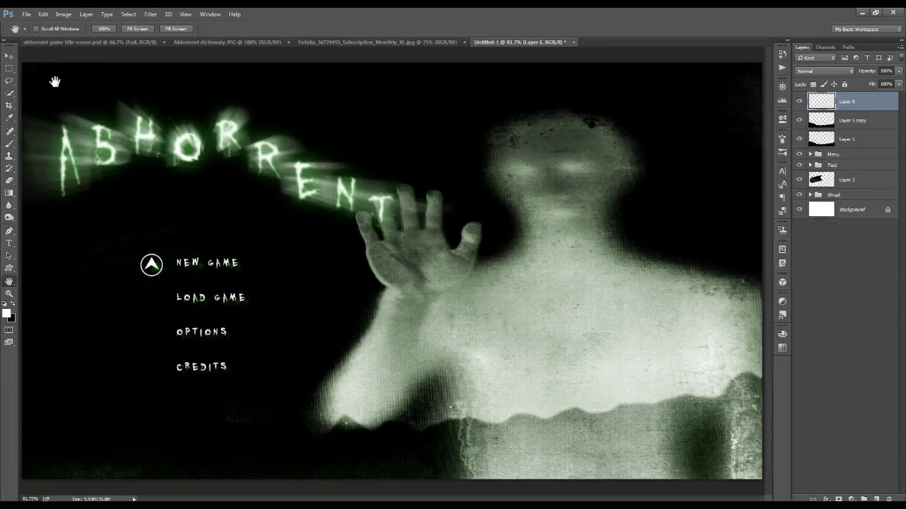
{"action": "left_click", "coordinate": [44, 14]}
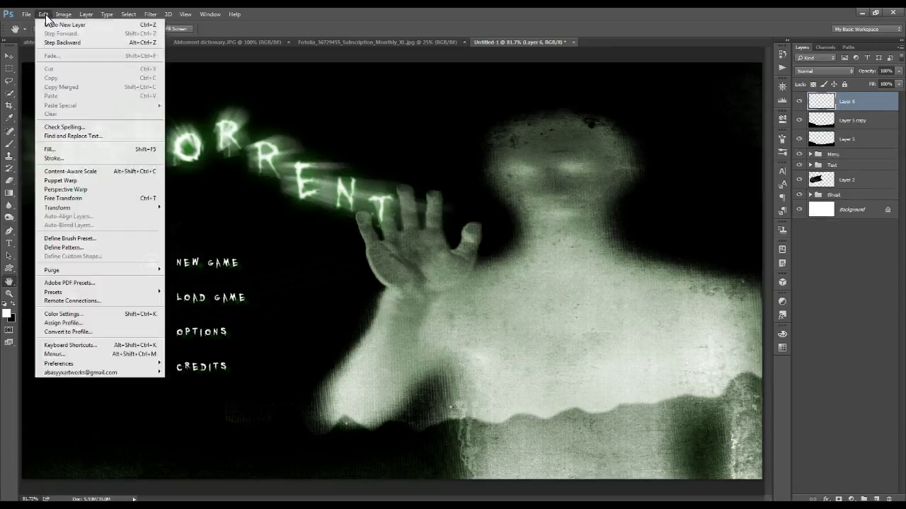
{"action": "left_click", "coordinate": [60, 150]}
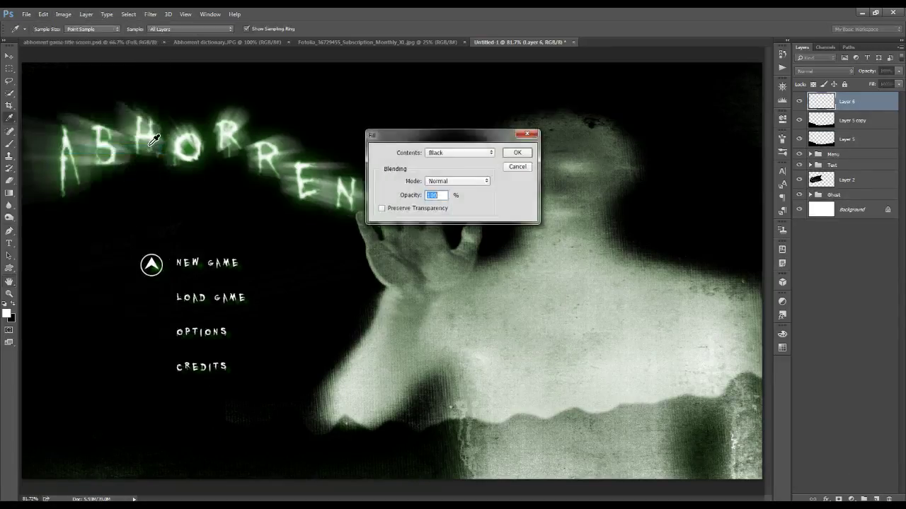
{"action": "left_click", "coordinate": [518, 153]}
{"action": "key", "text": "h"}
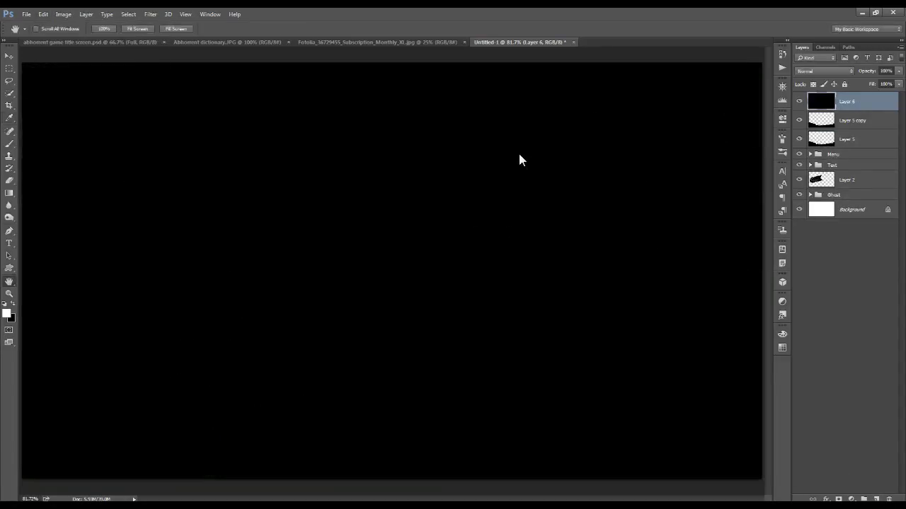
- Apply a Horizontal Grain texture with intensity 48 and contrast 52 to the black layer, and set its blending mode to Screen
{"action": "left_click", "coordinate": [150, 15]}
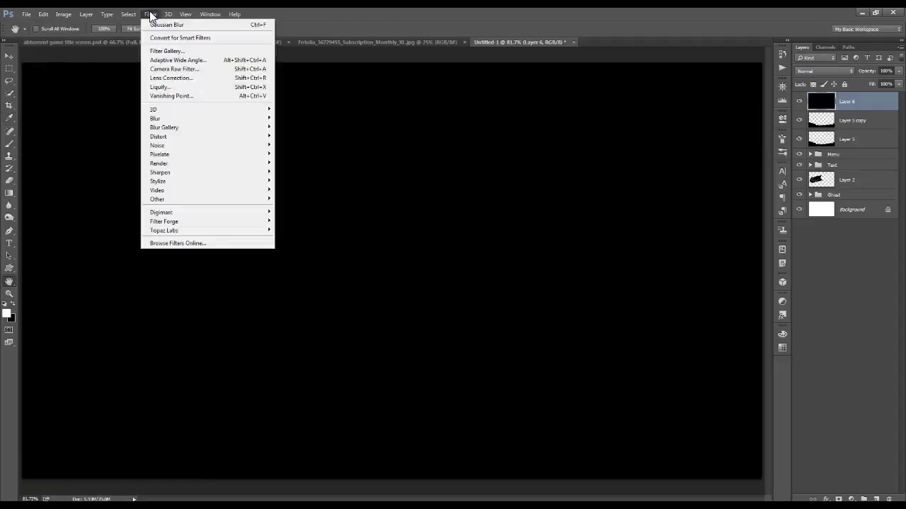
{"action": "left_click", "coordinate": [170, 51]}
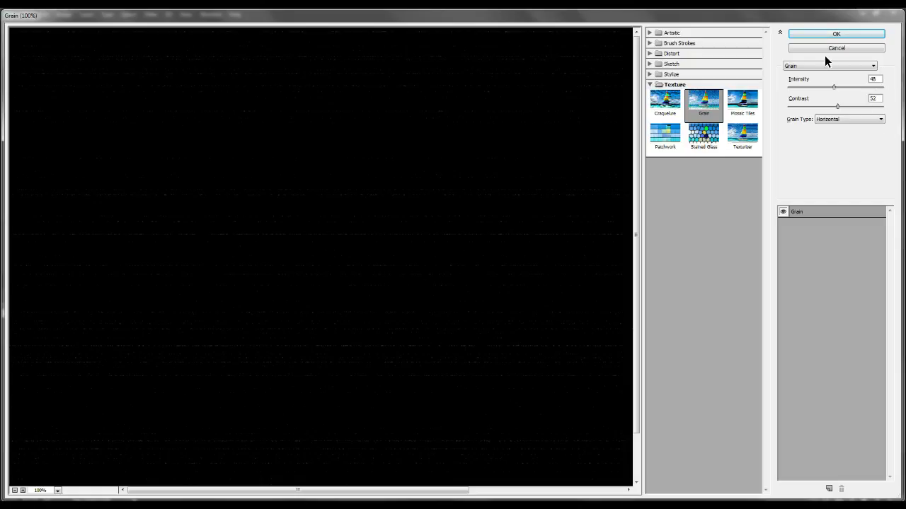
{"action": "left_click", "coordinate": [836, 34]}
{"action": "left_click", "coordinate": [834, 71]}
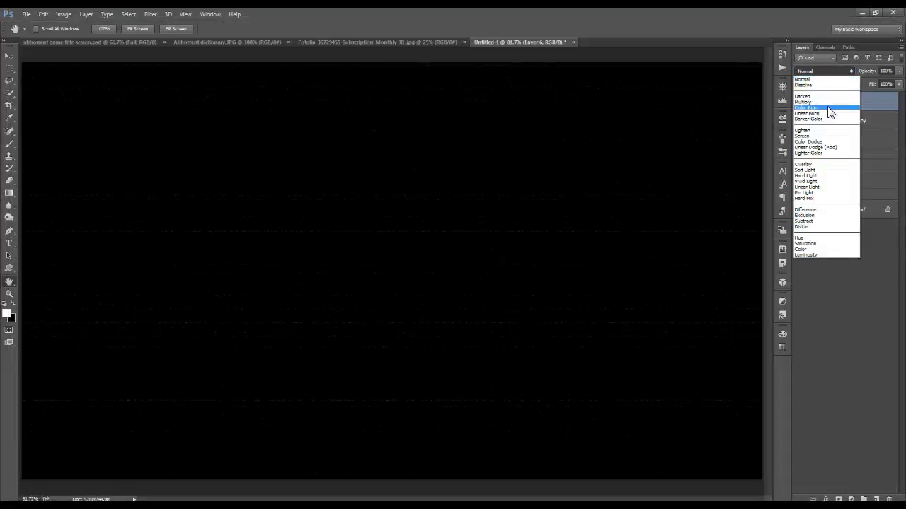
{"action": "left_click", "coordinate": [825, 136]}
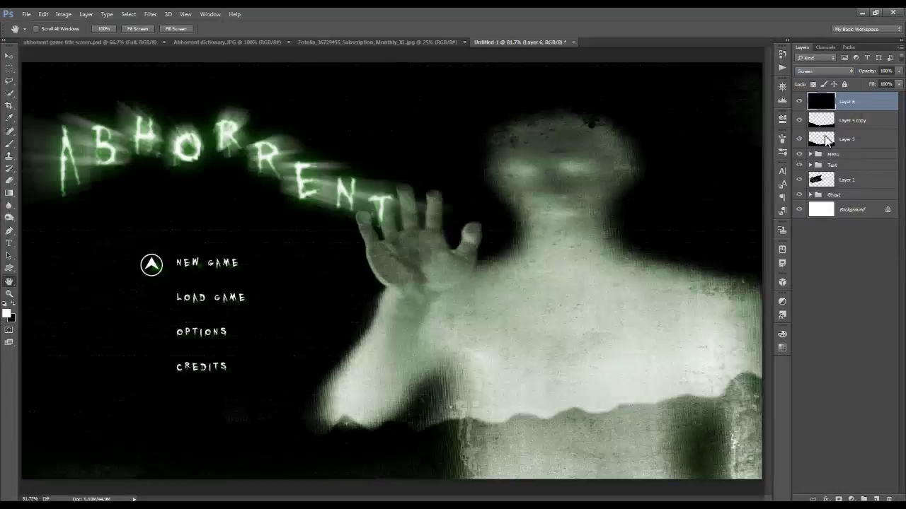